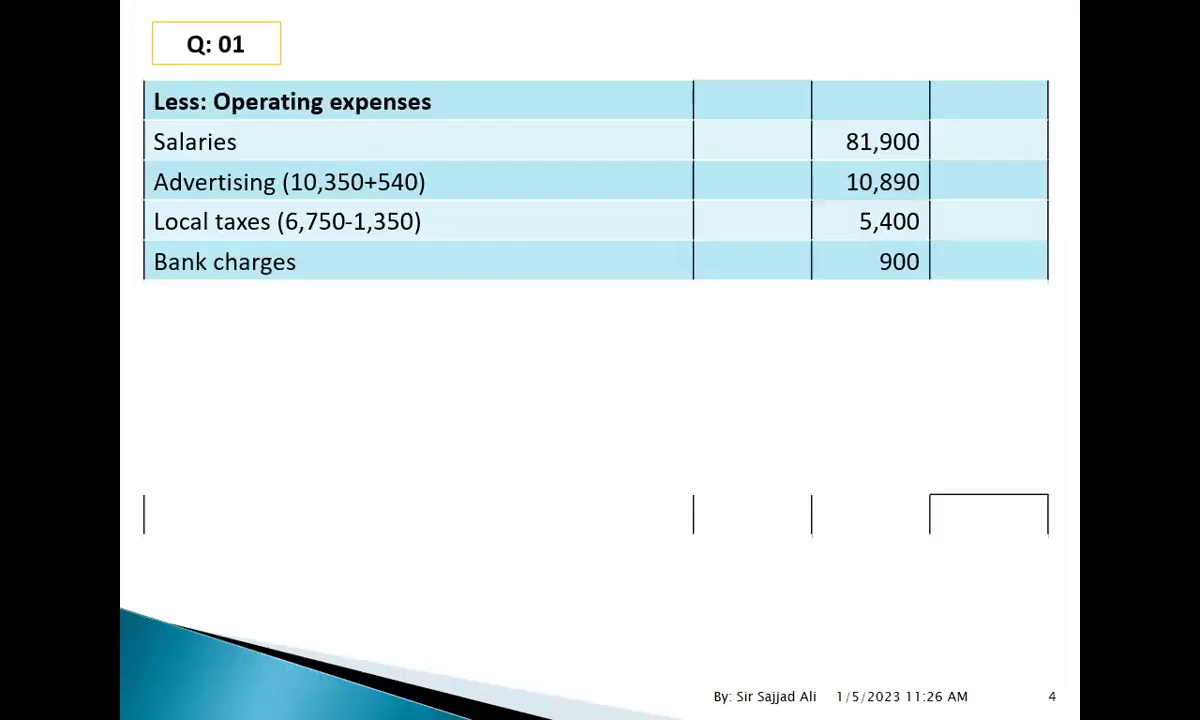
Advance the operating expenses slide to reveal the next expense lines below Bank charges.
{"action": "key", "text": "Right"}
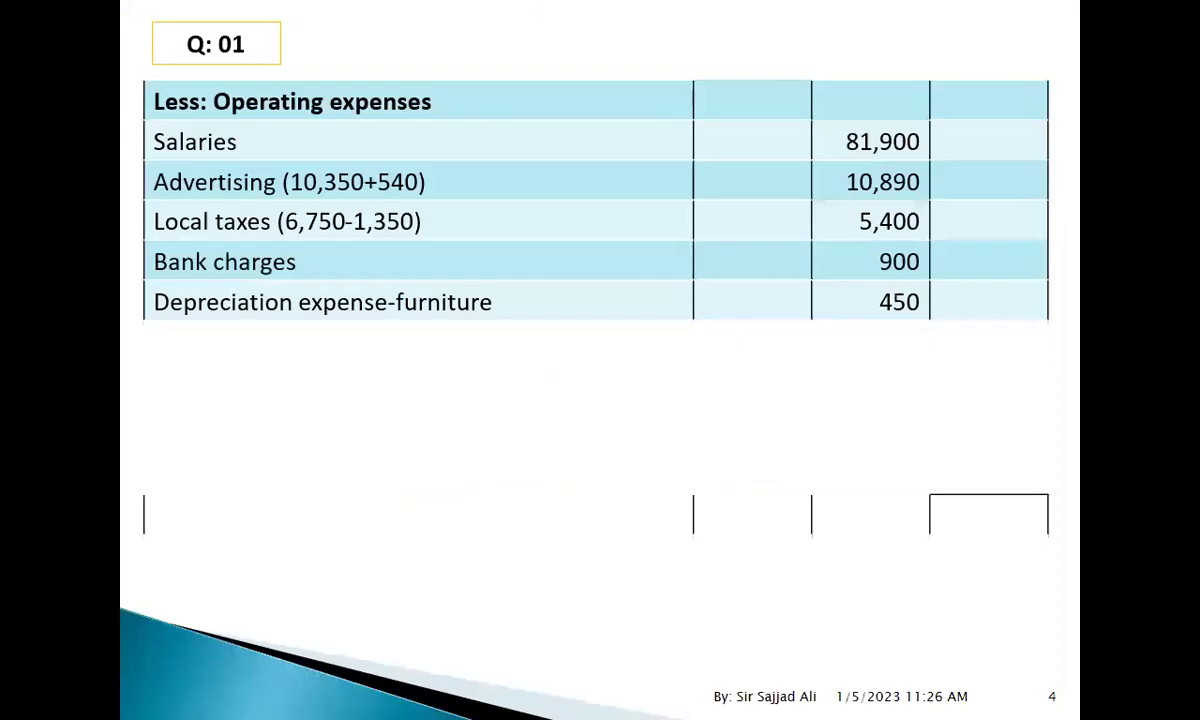
{"action": "key", "text": "Right"}
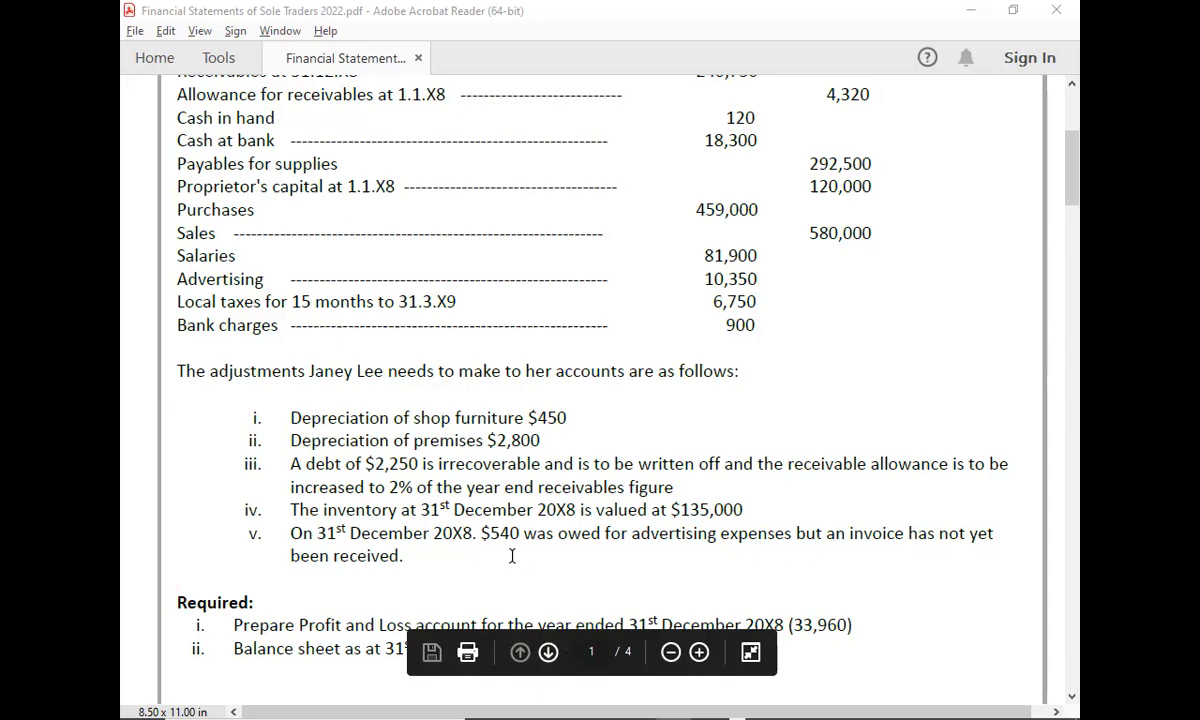
Switch to the SLOE TRADERS Excel workbook and enter the adjustment label v in A488.
{"action": "key", "text": "alt+Tab"}
{"action": "key", "text": "alt+Tab"}
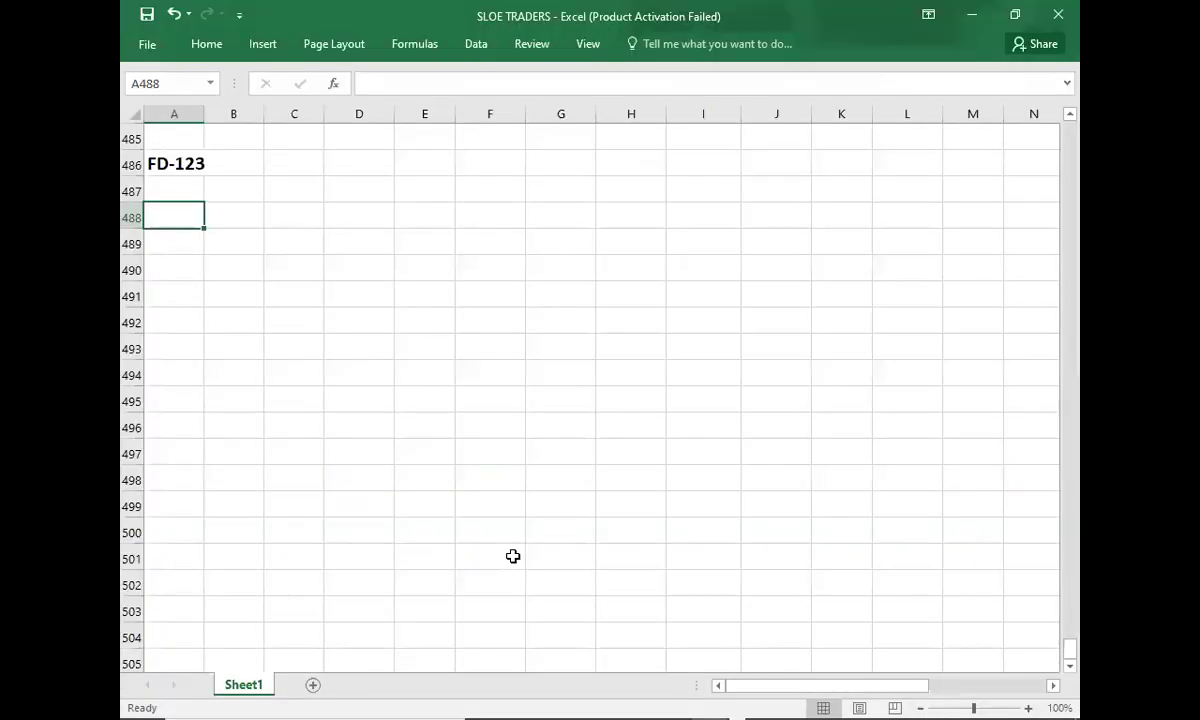
{"action": "type", "text": "V"}
{"action": "key", "text": "Tab"}
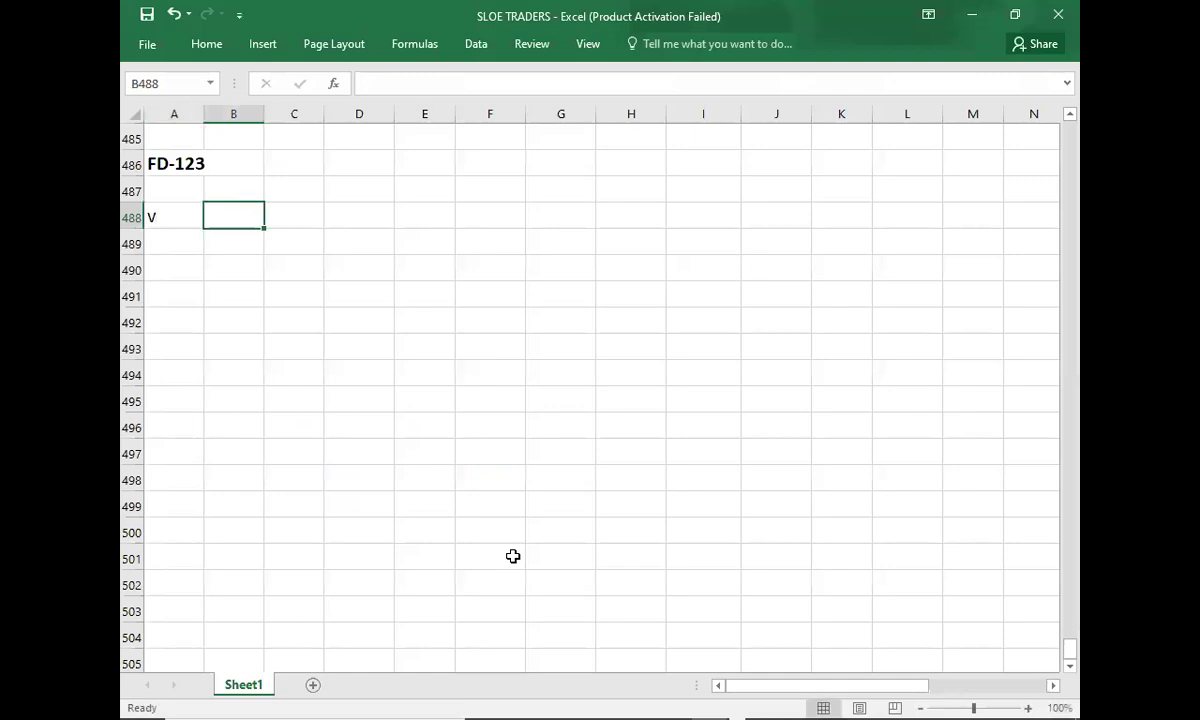
Enter ADV. EXP. in B488 as the debit account and ACCRUALS in C489 as the credit account.
{"action": "type", "text": "adv. Exp."}
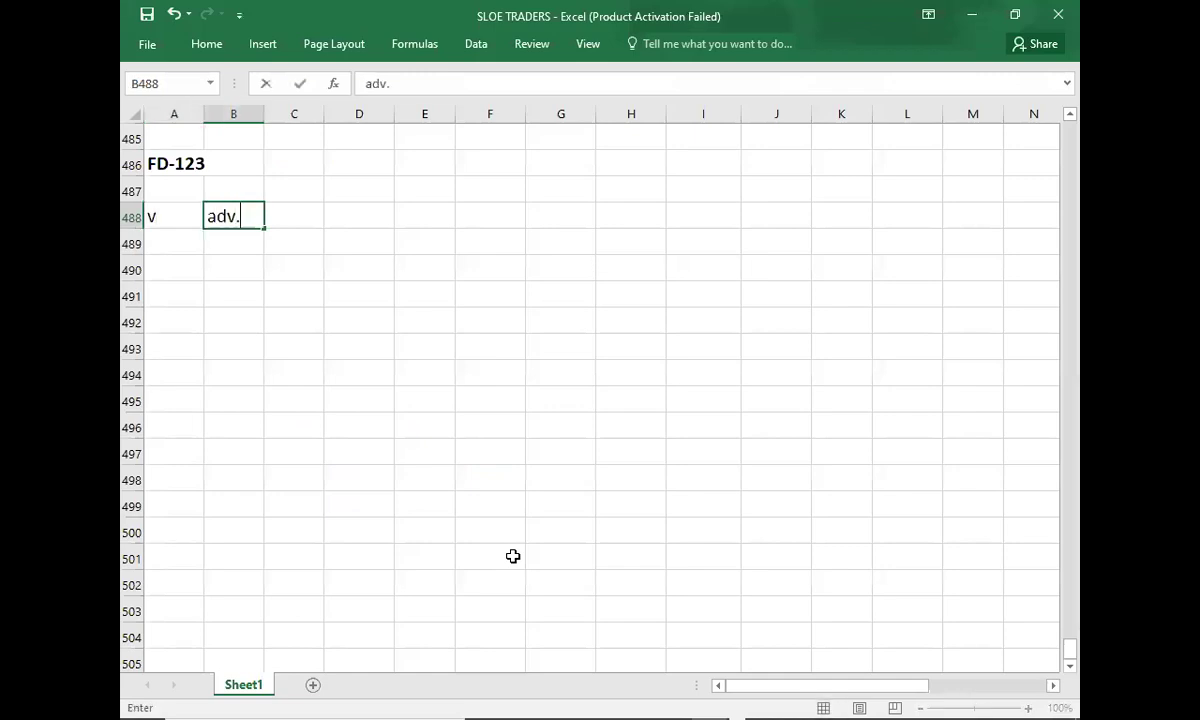
{"action": "key", "text": "BackSpace"}
{"action": "key", "text": "BackSpace"}
{"action": "key", "text": "BackSpace"}
{"action": "key", "text": "BackSpace"}
{"action": "key", "text": "BackSpace"}
{"action": "key", "text": "BackSpace"}
{"action": "key", "text": "BackSpace"}
{"action": "key", "text": "BackSpace"}
{"action": "key", "text": "BackSpace"}
{"action": "type", "text": "ADV. EXP."}
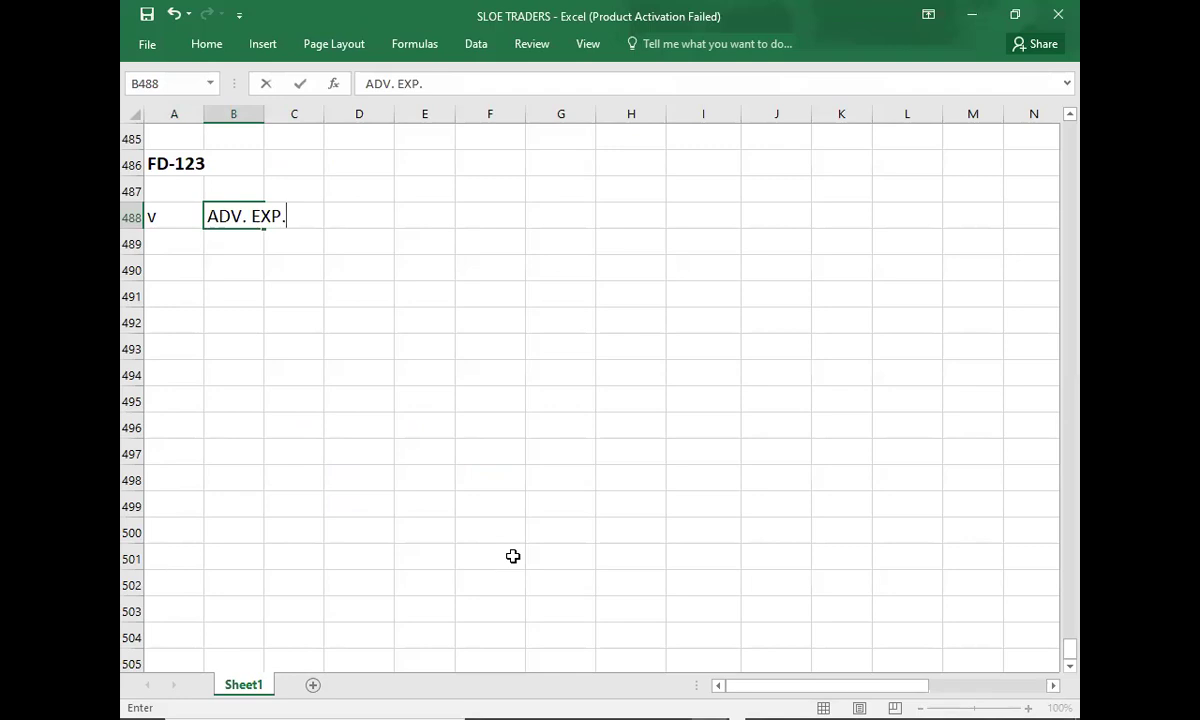
{"action": "key", "text": "Return"}
{"action": "key", "text": "Right"}
{"action": "type", "text": "ACCRUALS"}
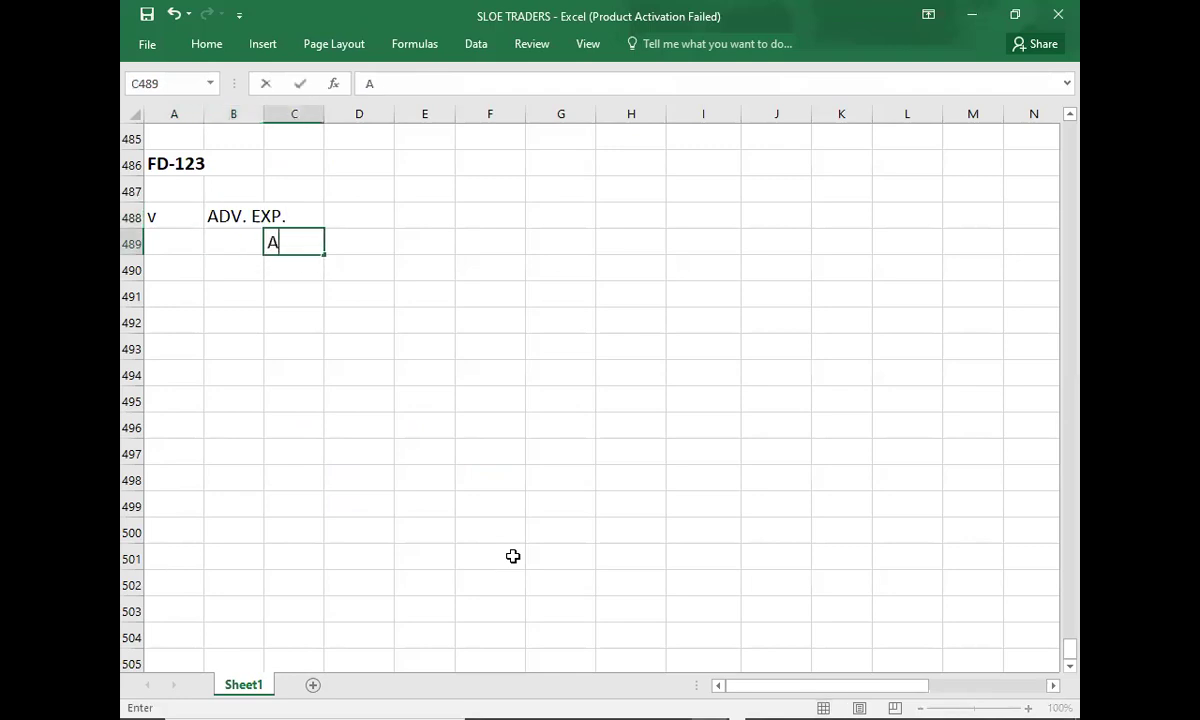
Enter the debit amount 540 in F488 and the credit amount 540 in G489.
{"action": "key", "text": "Up"}
{"action": "key", "text": "Right"}
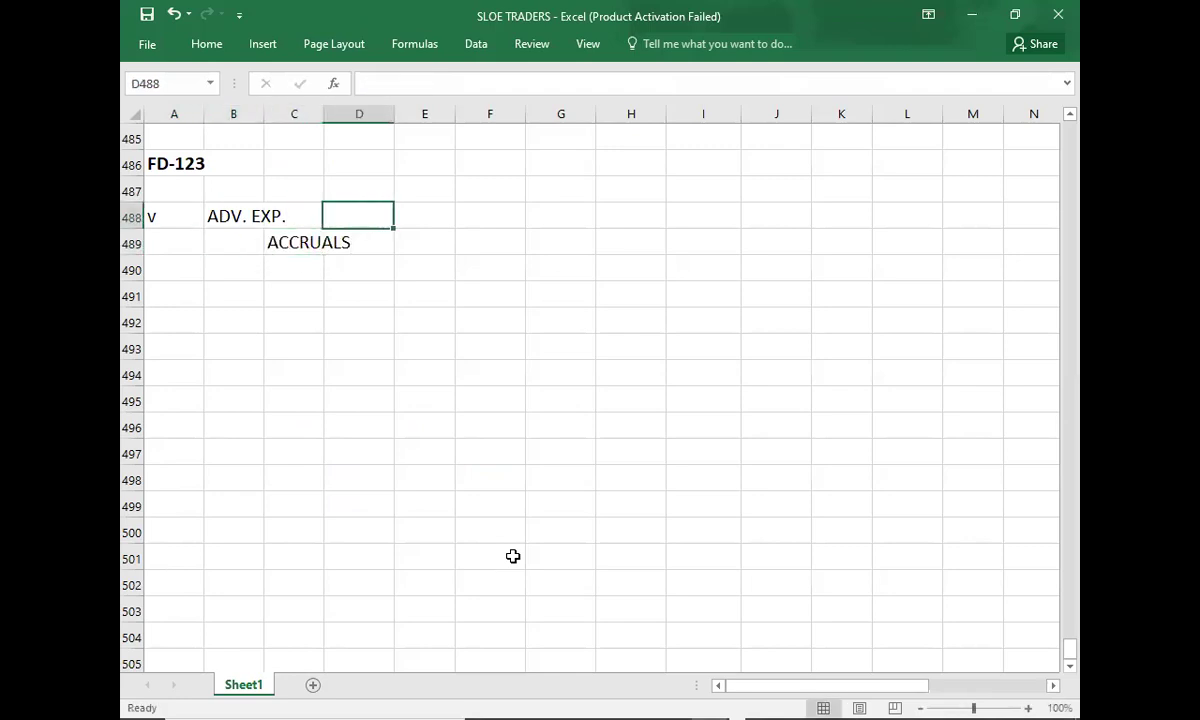
{"action": "key", "text": "Right"}
{"action": "key", "text": "Right"}
{"action": "type", "text": "540"}
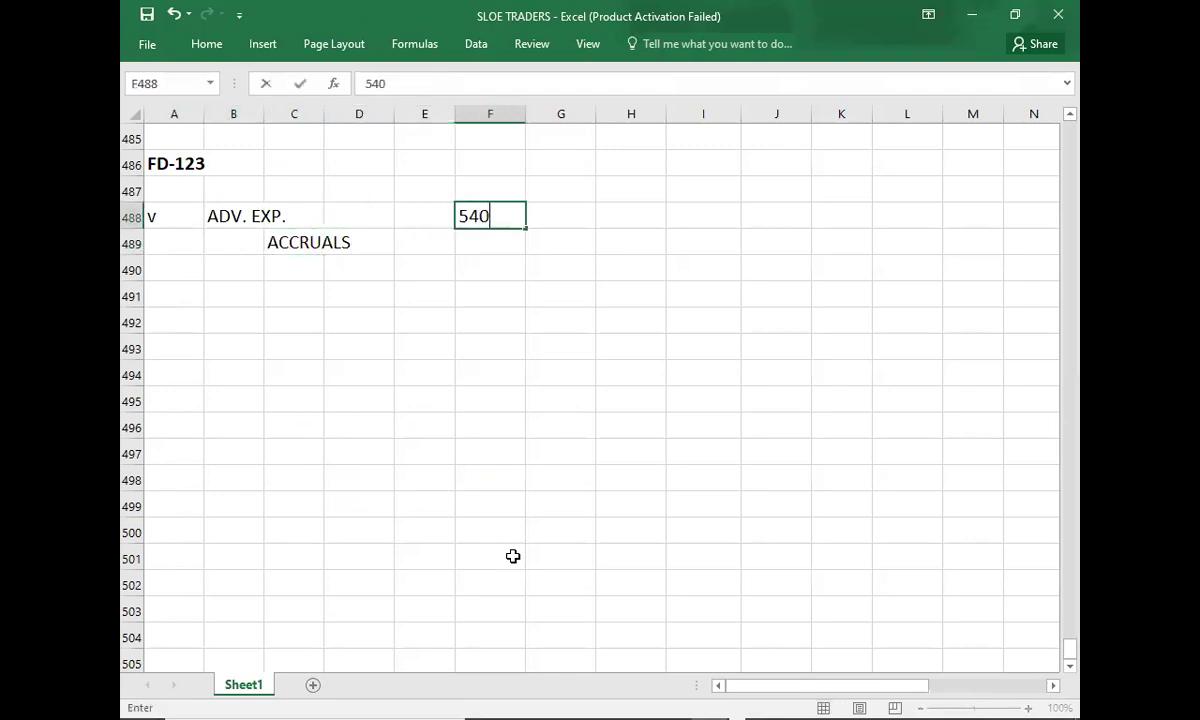
{"action": "key", "text": "Return"}
{"action": "key", "text": "Right"}
{"action": "type", "text": "540"}
{"action": "key", "text": "Return"}
Add a dashed separator line in B490 below the advertising accrual entry.
{"action": "key", "text": "Left"}
{"action": "key", "text": "Left"}
{"action": "key", "text": "Left"}
{"action": "key", "text": "Left"}
{"action": "key", "text": "Left"}
{"action": "key", "text": "Left"}
{"action": "key", "text": "Down"}
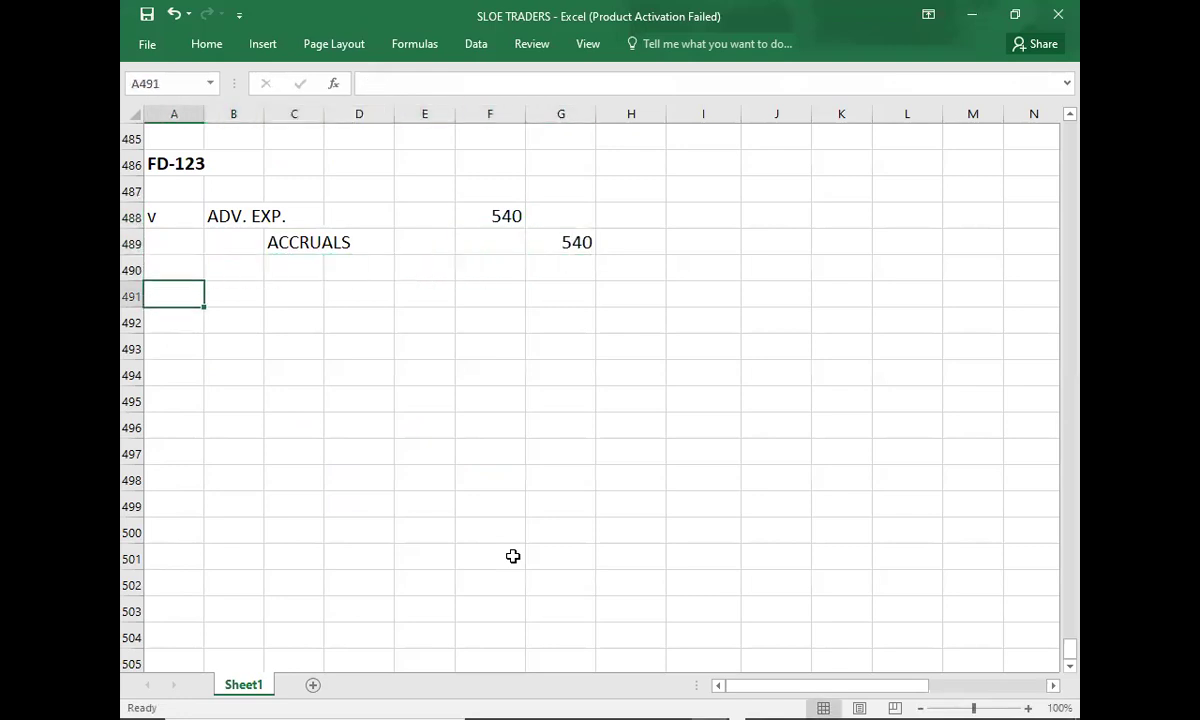
{"action": "key", "text": "Right"}
{"action": "key", "text": "Up"}
{"action": "type", "text": "-----------------------------"}
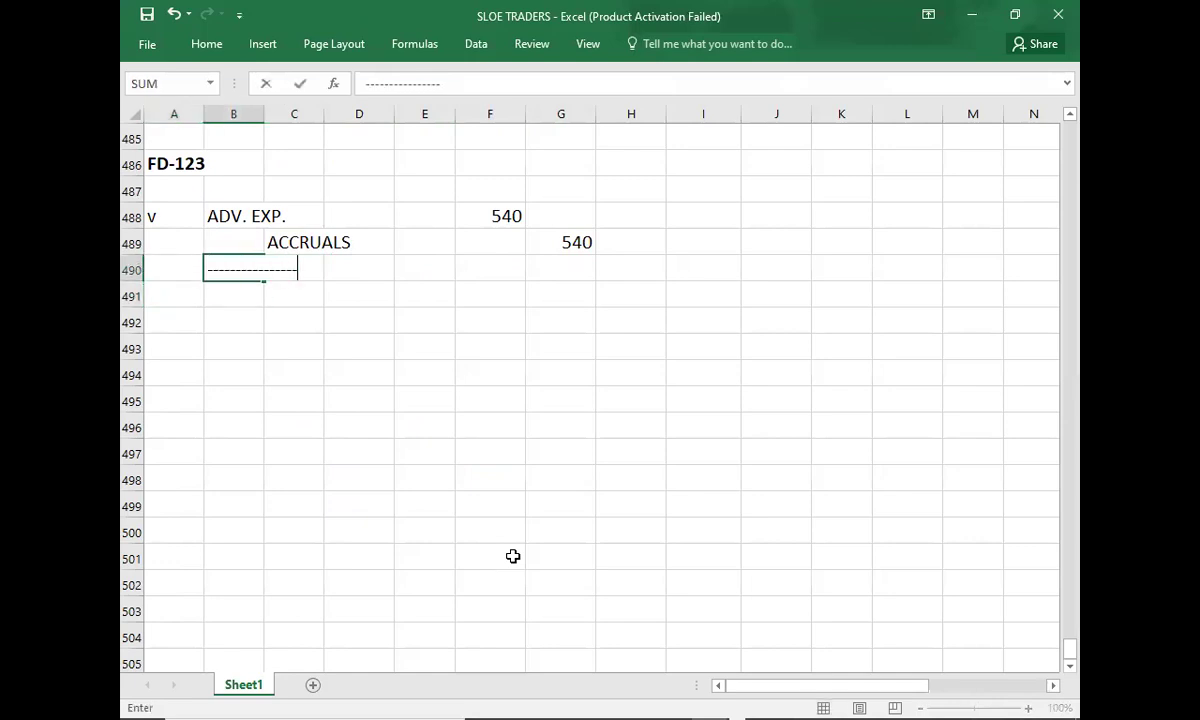
{"action": "key", "text": "Return"}
Check the local taxes line in the Acrobat Reader PDF and enter the working PREPAYMENTS = 6750*3/15 = in B491 of the Excel sheet.
{"action": "key", "text": "alt+Tab"}
{"action": "key", "text": "alt+Tab"}
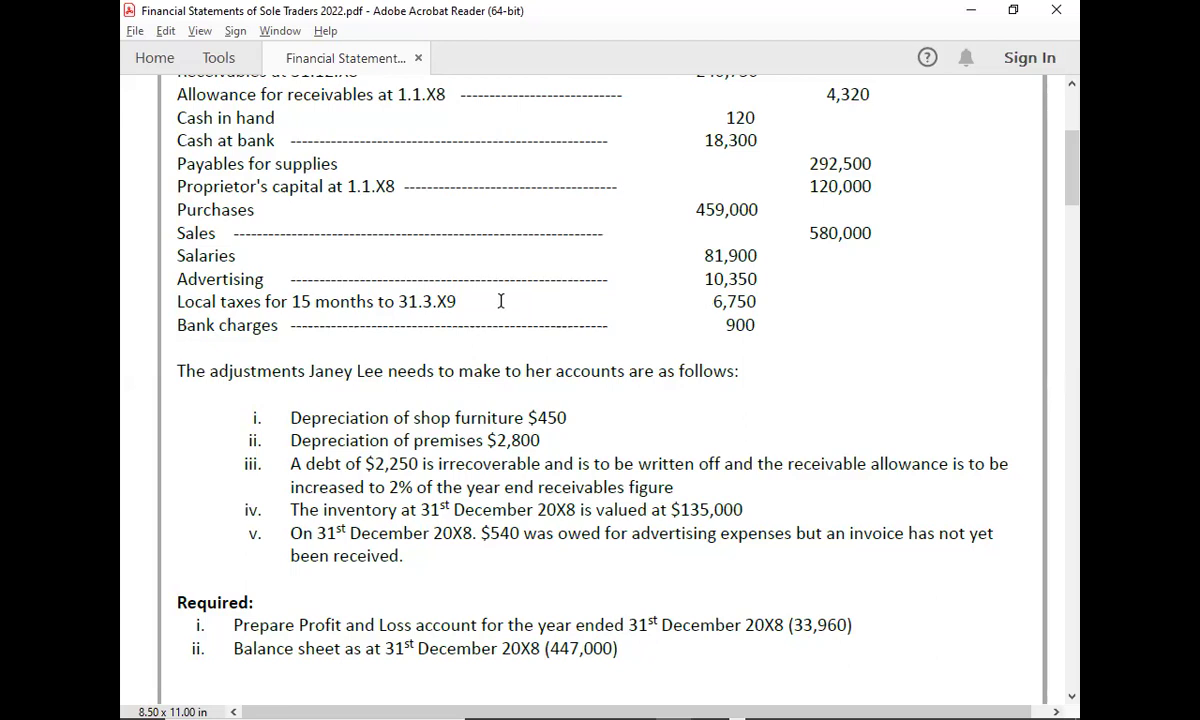
{"action": "key", "text": "alt+Tab"}
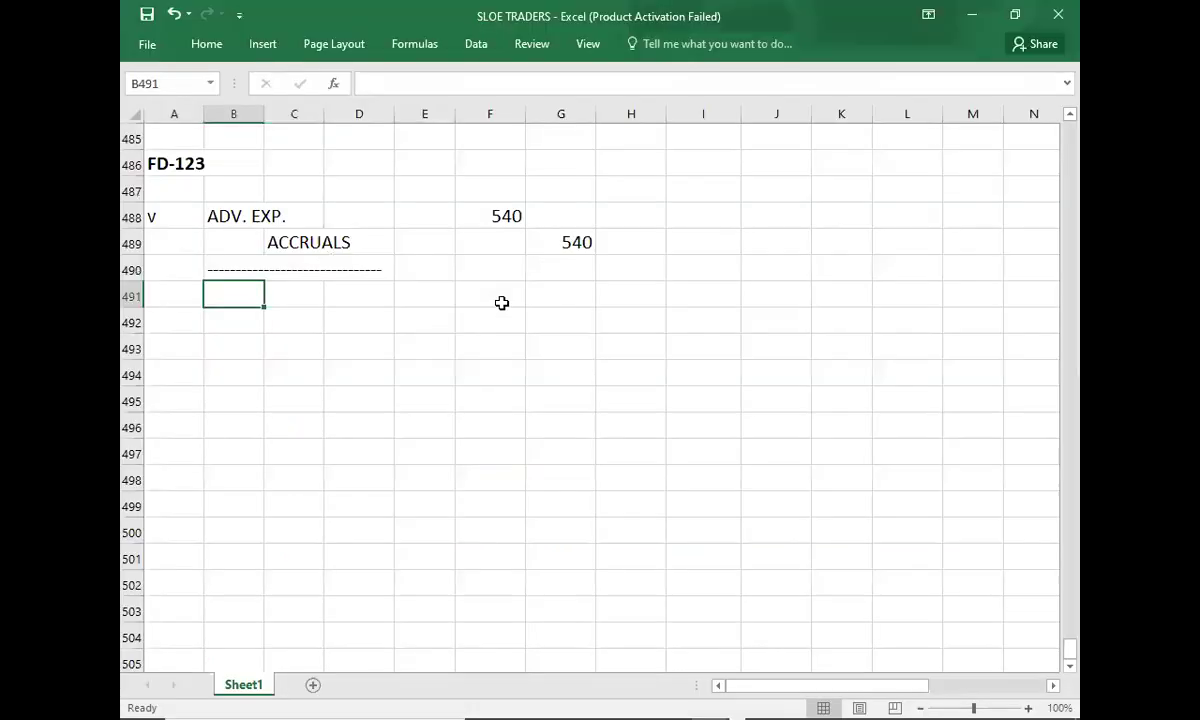
{"action": "type", "text": "PREPAID"}
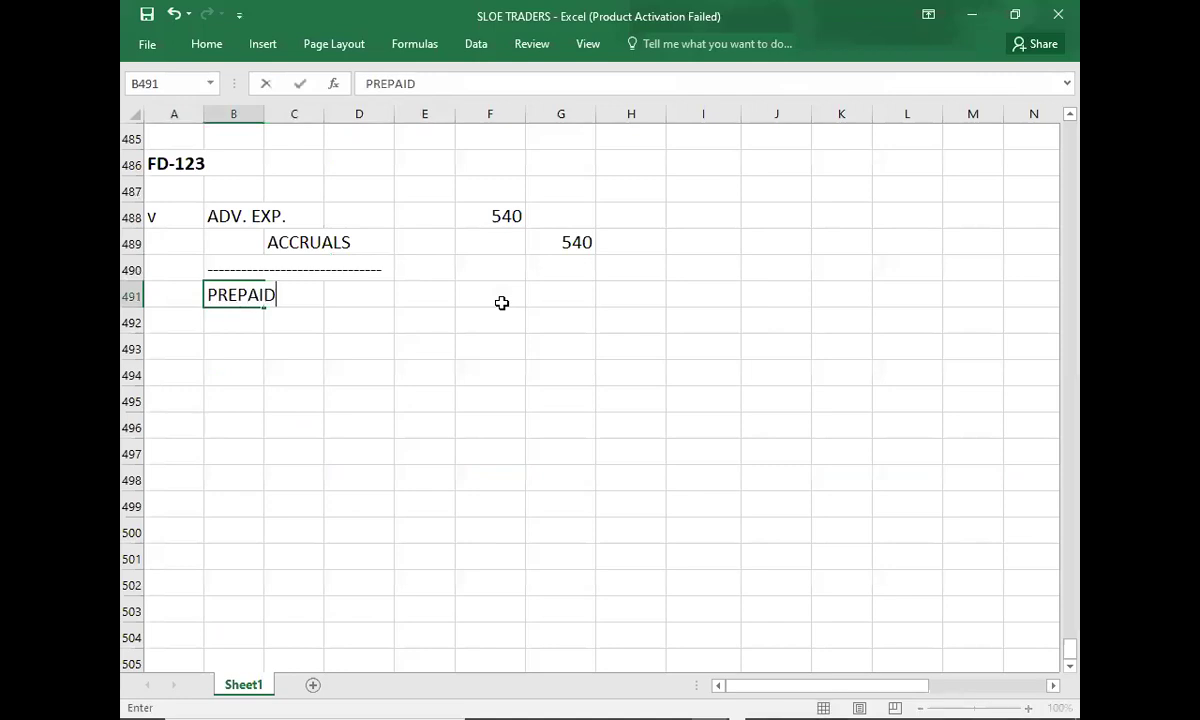
{"action": "key", "text": "BackSpace"}
{"action": "key", "text": "BackSpace"}
{"action": "type", "text": "YMENTS"}
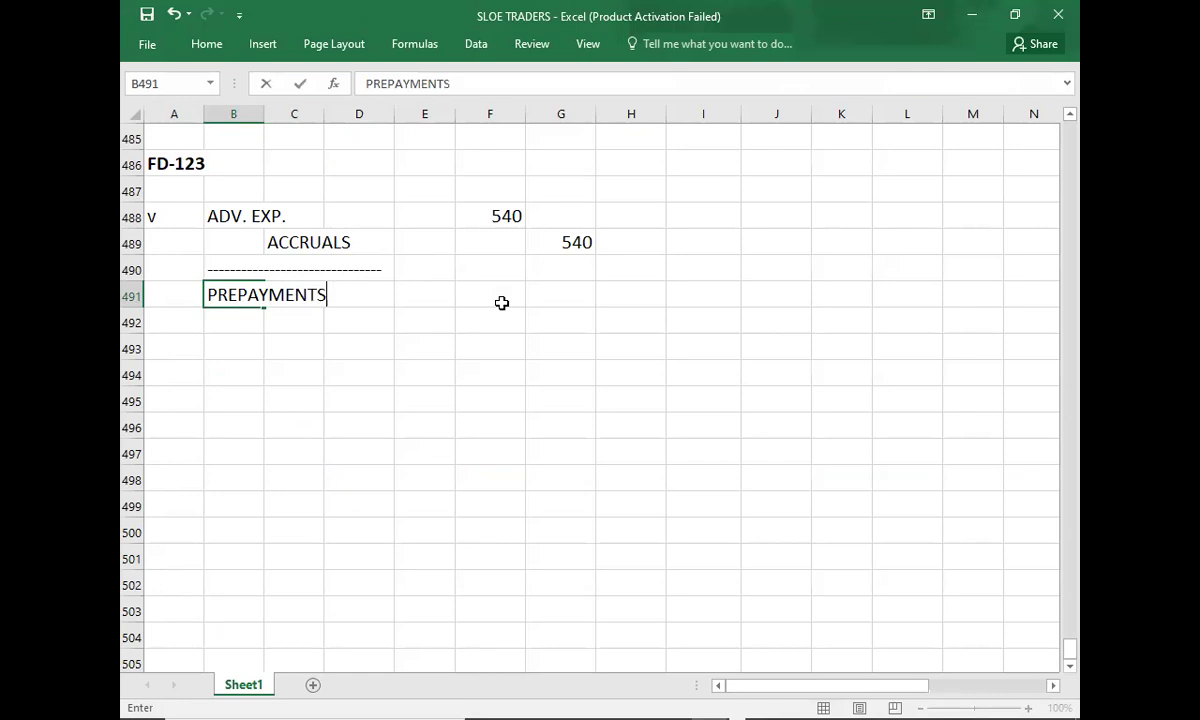
{"action": "type", "text": " ="}
{"action": "key", "text": "alt+Tab"}
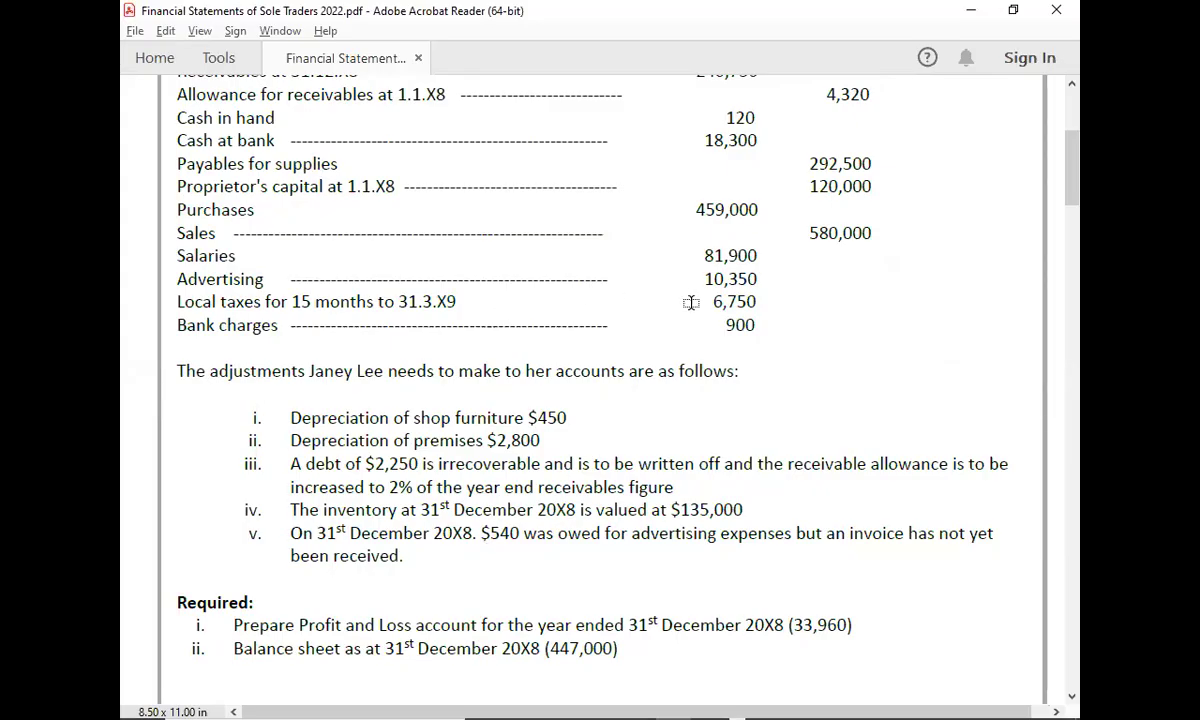
{"action": "key", "text": "alt+Tab"}
{"action": "type", "text": "6750"}
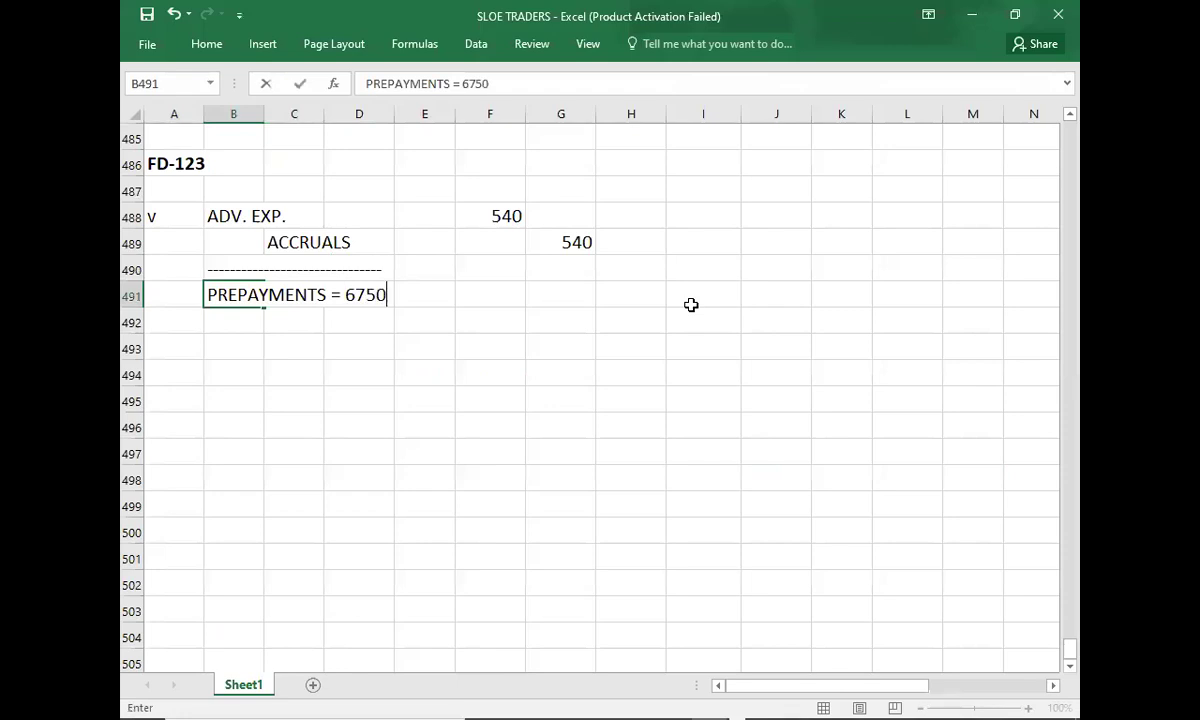
{"action": "type", "text": "*3/15 ="}
{"action": "key", "text": "ctrl+Return"}
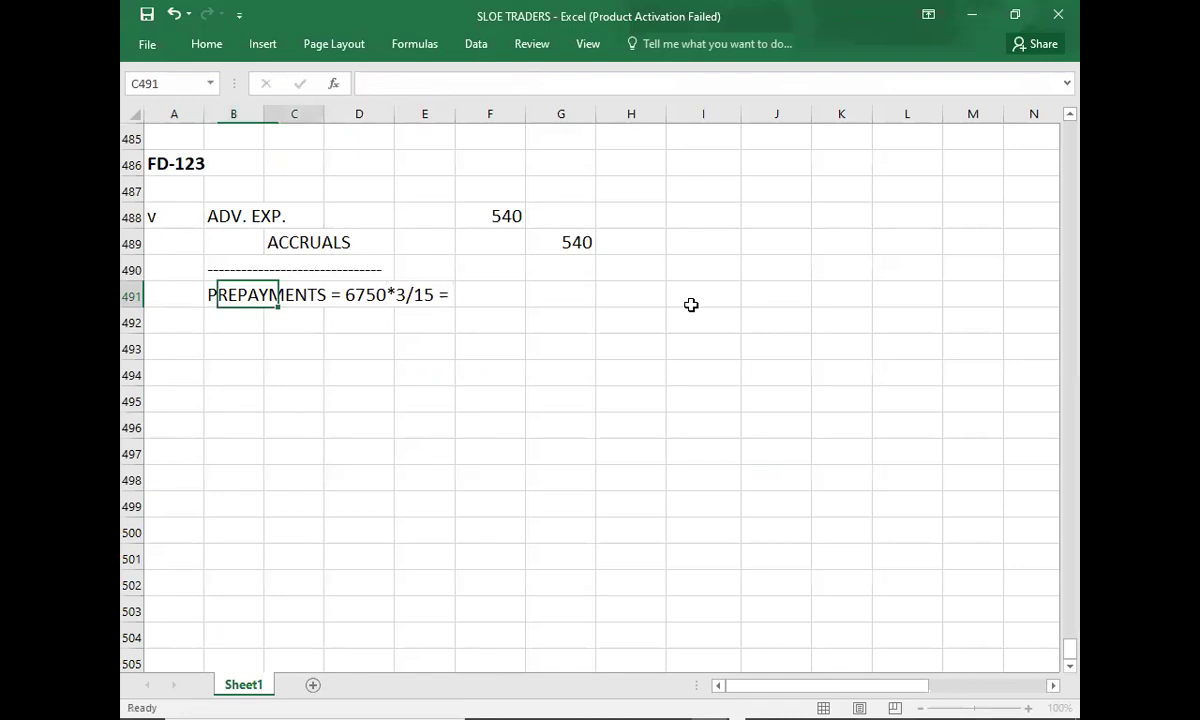
Enter 1350 in F491 as the result of the prepayments working.
{"action": "key", "text": "Right"}
{"action": "key", "text": "Right"}
{"action": "key", "text": "Right"}
{"action": "key", "text": "Right"}
{"action": "type", "text": "35"}
{"action": "key", "text": "BackSpace"}
{"action": "key", "text": "BackSpace"}
{"action": "type", "text": "1350"}
{"action": "key", "text": "Return"}
Enter PREPAID in B493 as the debit account and TAX EXP. in C494 as the credit account.
{"action": "key", "text": "Return"}
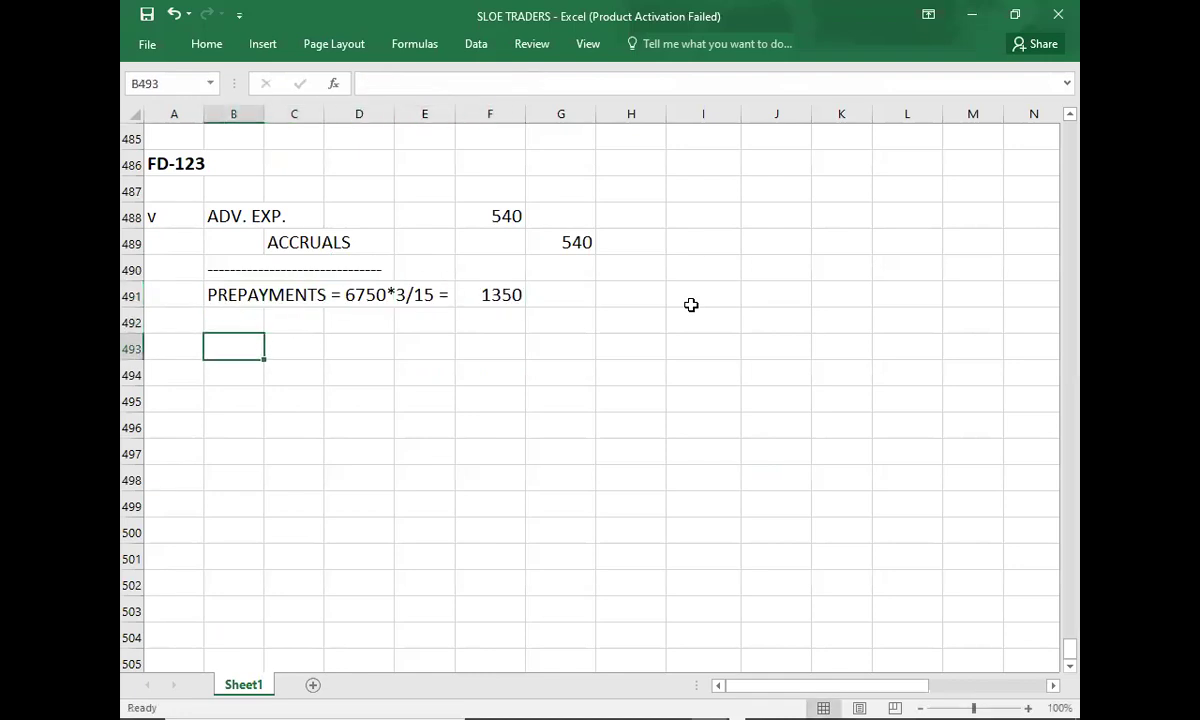
{"action": "type", "text": "PREPA"}
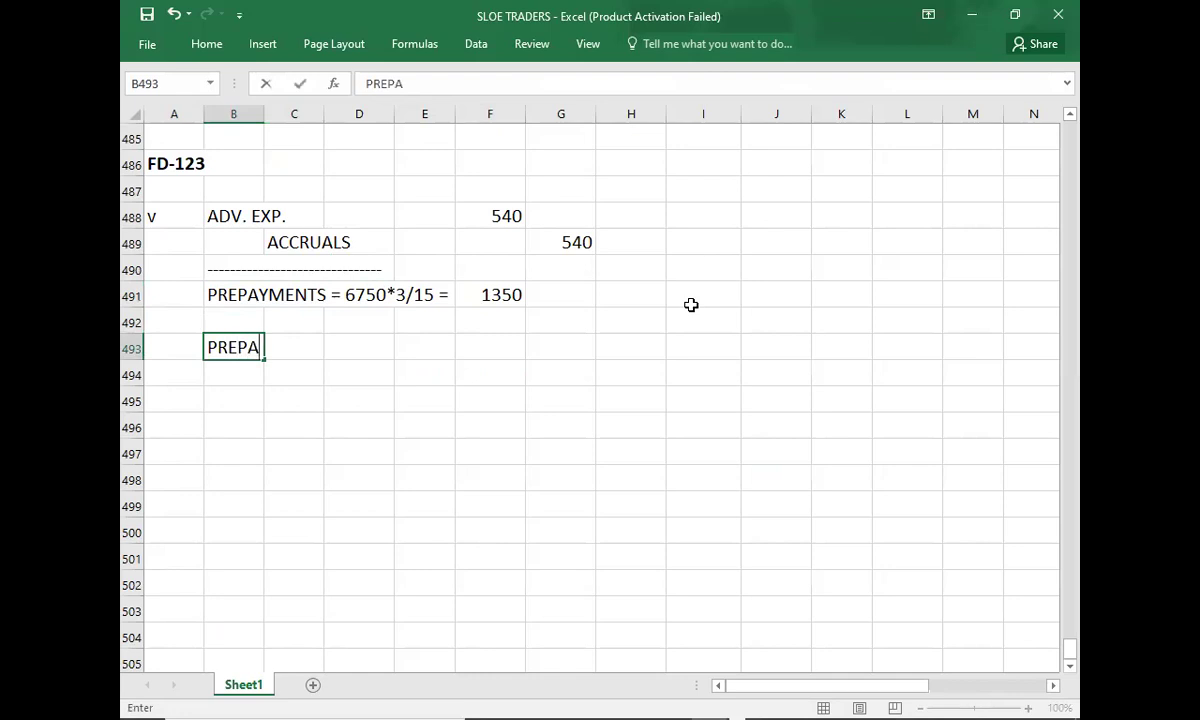
{"action": "type", "text": "ID"}
{"action": "key", "text": "Return"}
{"action": "key", "text": "Right"}
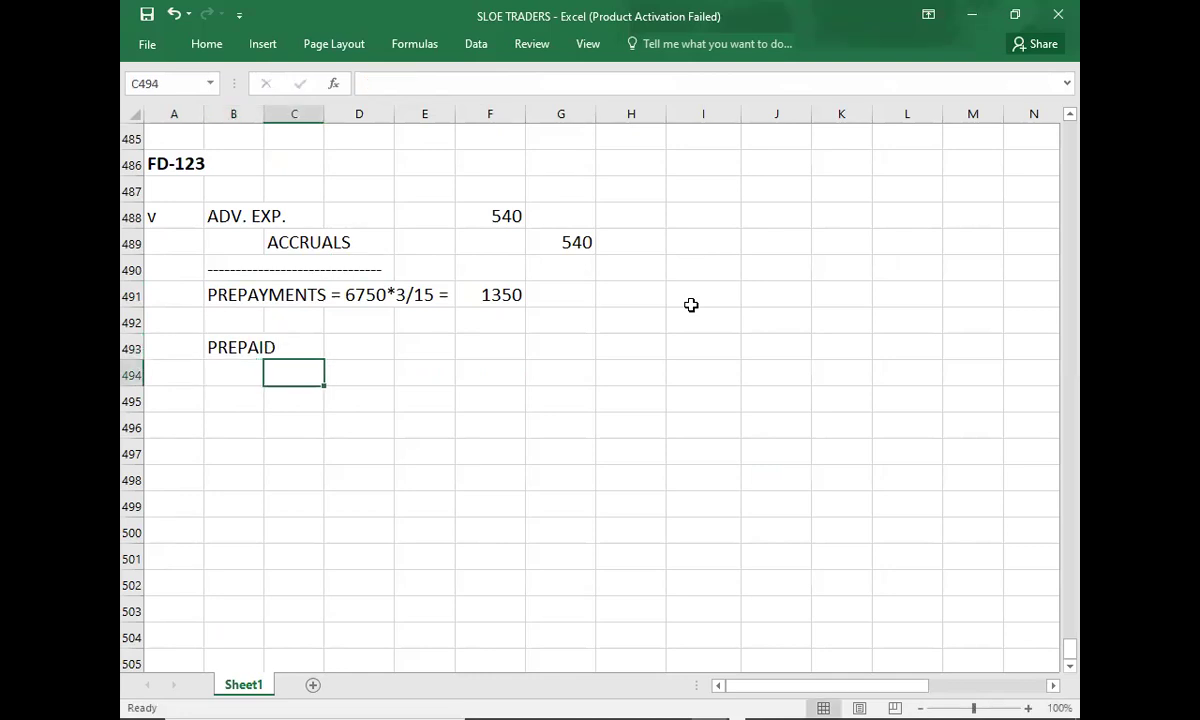
{"action": "type", "text": "TAX "}
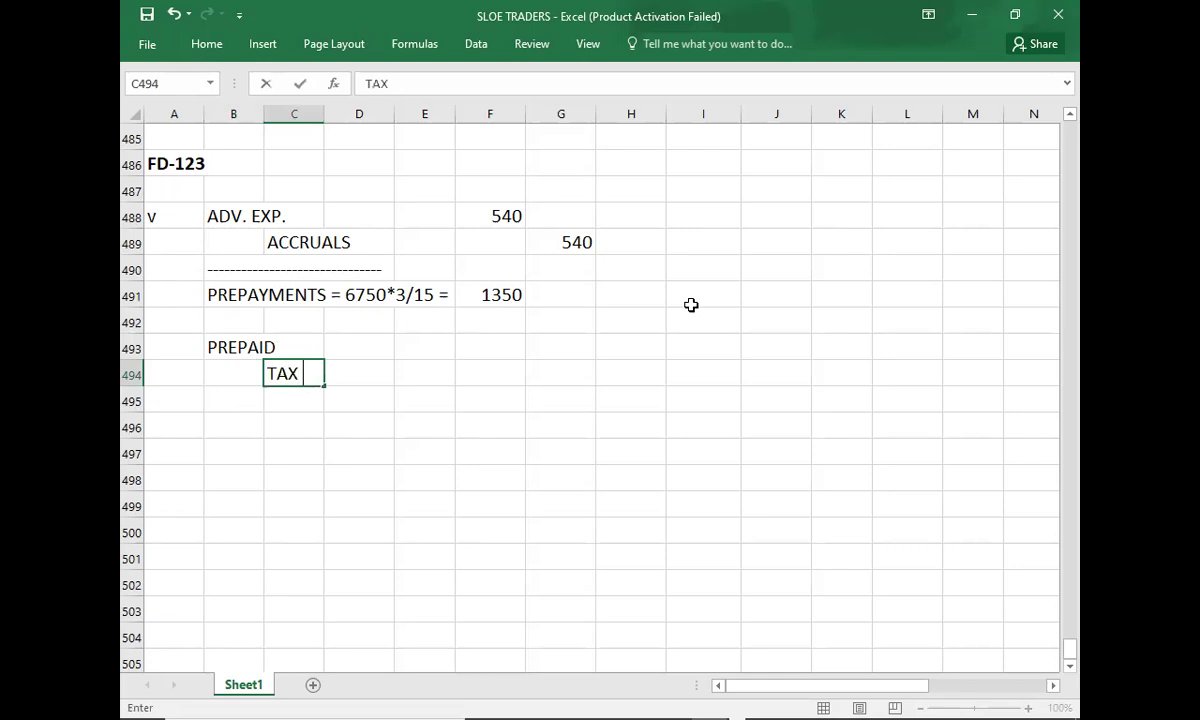
{"action": "type", "text": "EXP."}
Enter the debit amount 1350 in F493 and the credit amount 1350 in G494.
{"action": "key", "text": "Up"}
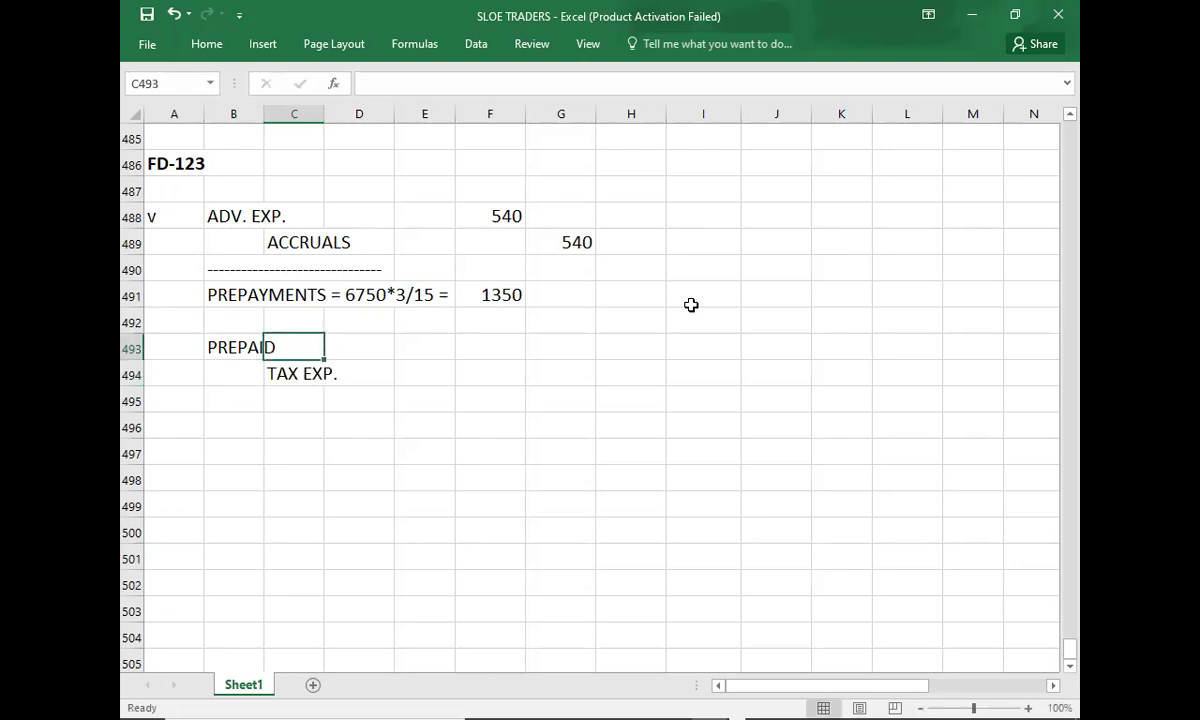
{"action": "key", "text": "Right"}
{"action": "key", "text": "Right"}
{"action": "key", "text": "Right"}
{"action": "type", "text": "1350"}
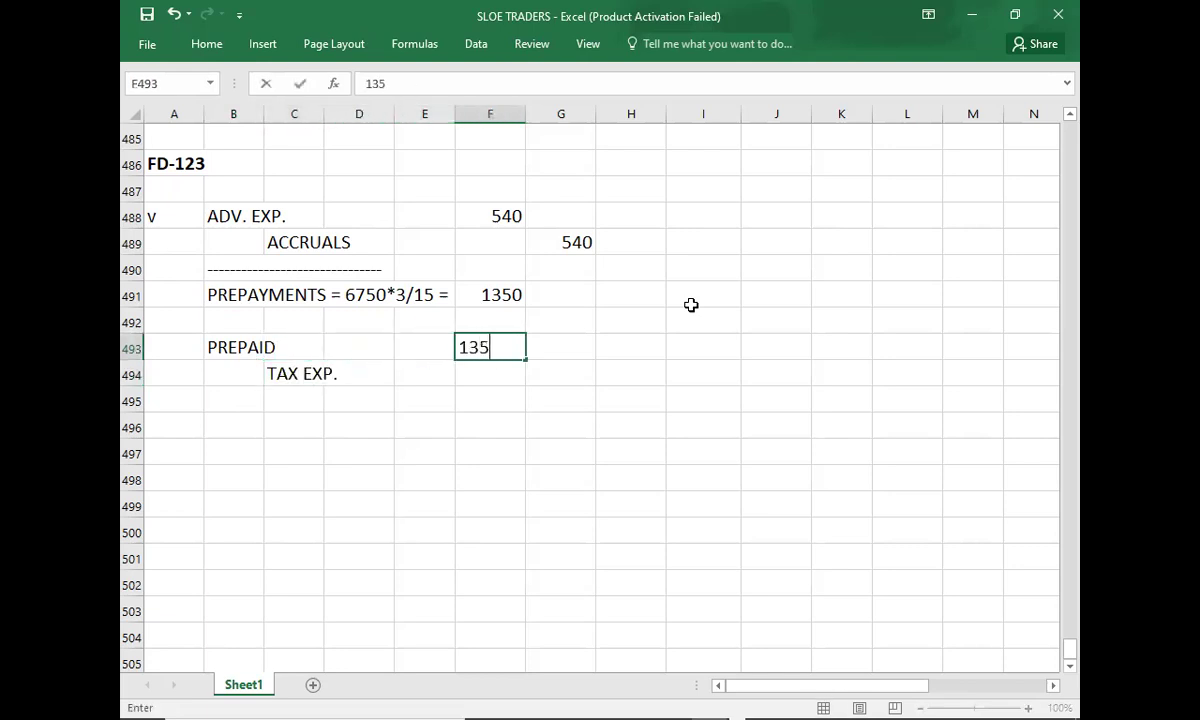
{"action": "key", "text": "Return"}
{"action": "key", "text": "Right"}
{"action": "type", "text": "1350"}
{"action": "key", "text": "Return"}
Add a dashed separator line in B495 below the prepaid tax entry.
{"action": "key", "text": "Left"}
{"action": "key", "text": "Left"}
{"action": "key", "text": "Left"}
{"action": "key", "text": "Left"}
{"action": "key", "text": "Left"}
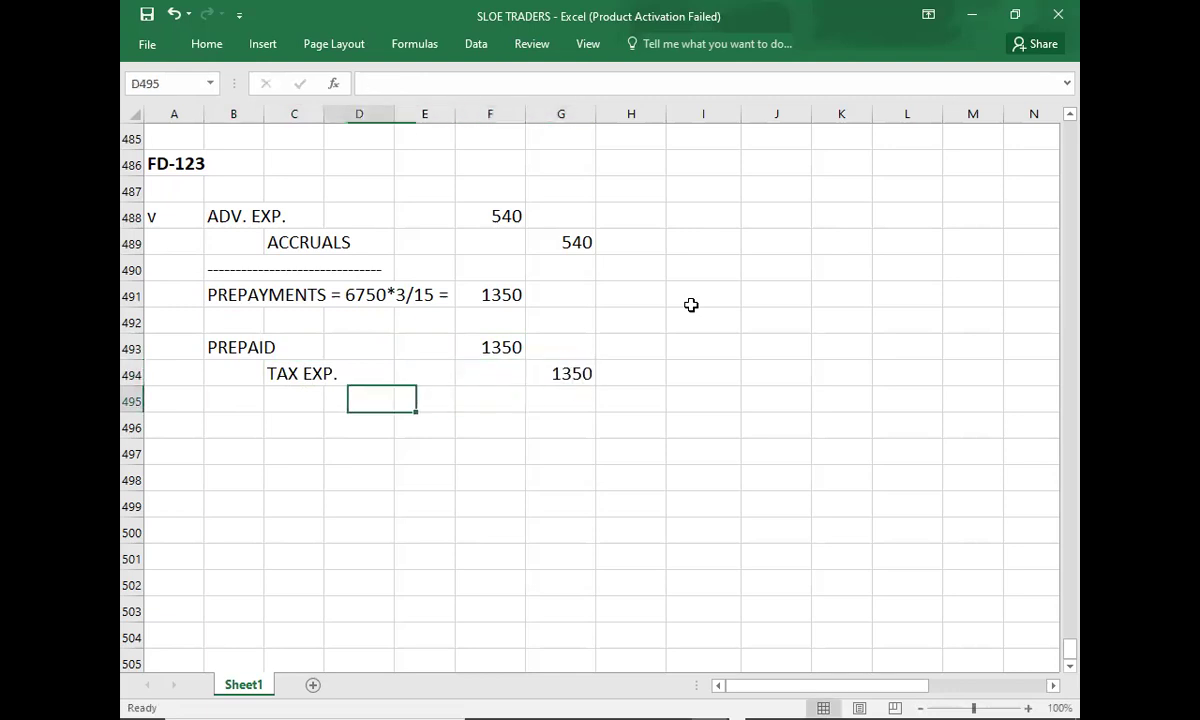
{"action": "type", "text": "-------------------------------"}
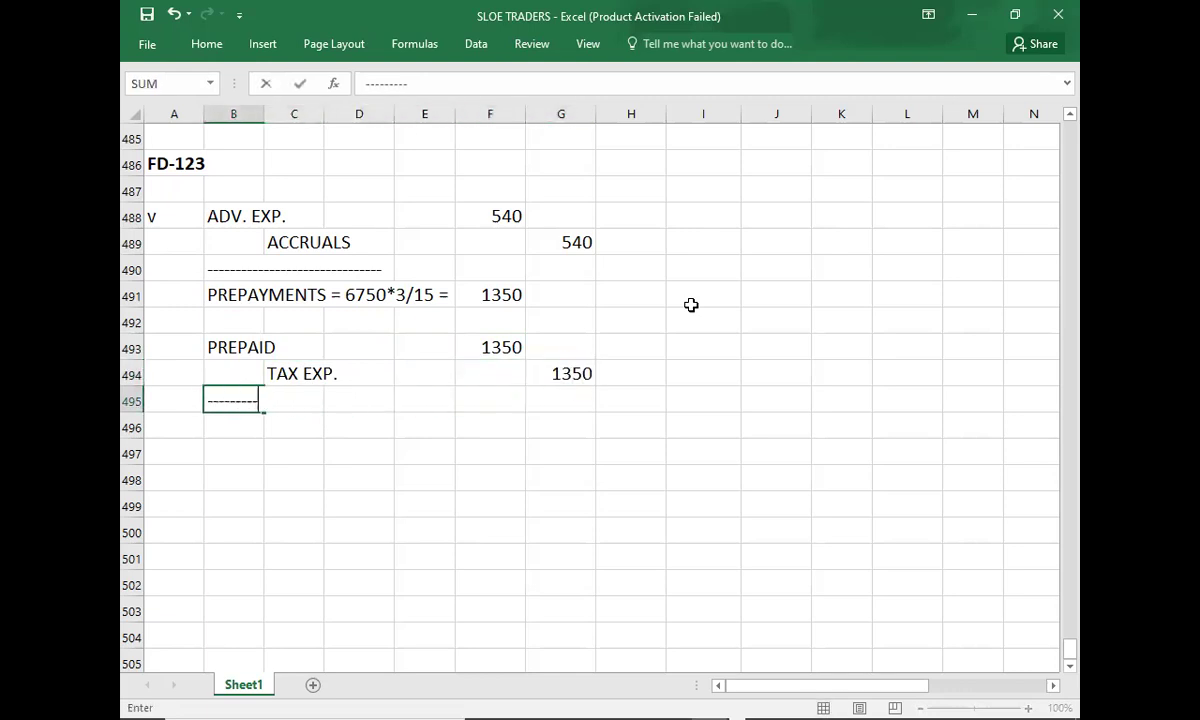
{"action": "key", "text": "Return"}
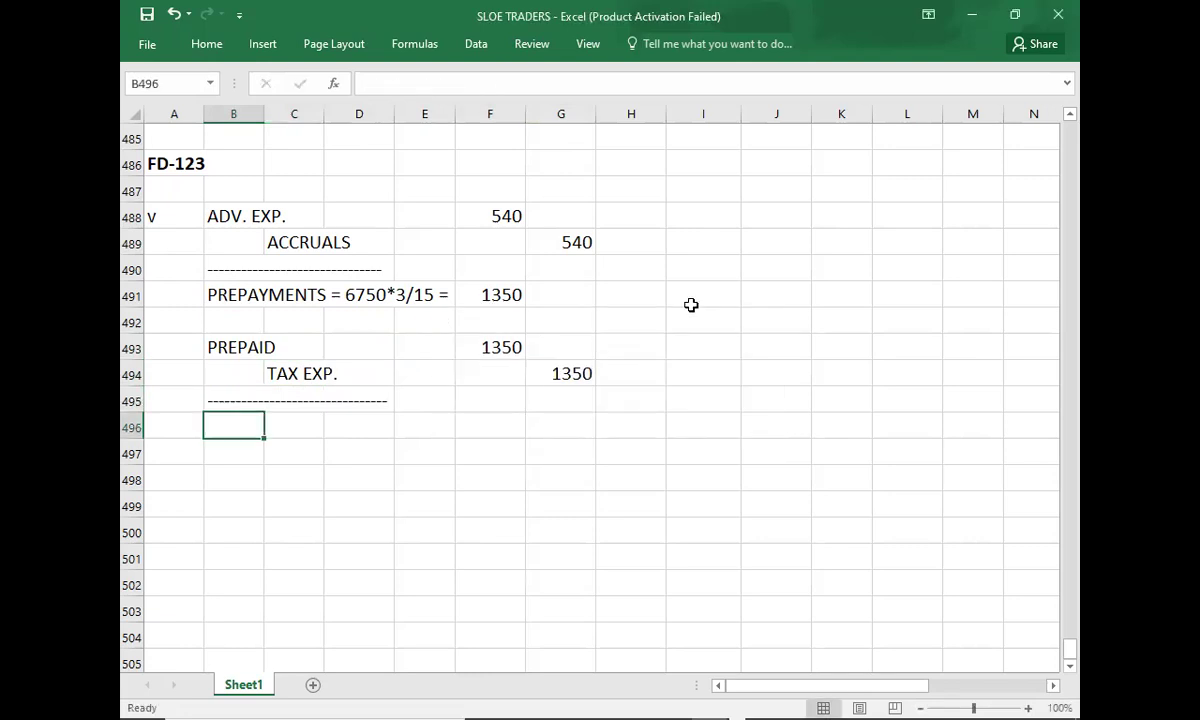
Look up the year-end receivables in the Acrobat Reader PDF and enter A/R in B497 with 240750 in G497 of the Excel sheet.
{"action": "key", "text": "alt+Tab"}
{"action": "scroll", "coordinate": [690, 302], "scroll_direction": "up", "scroll_amount": 2}
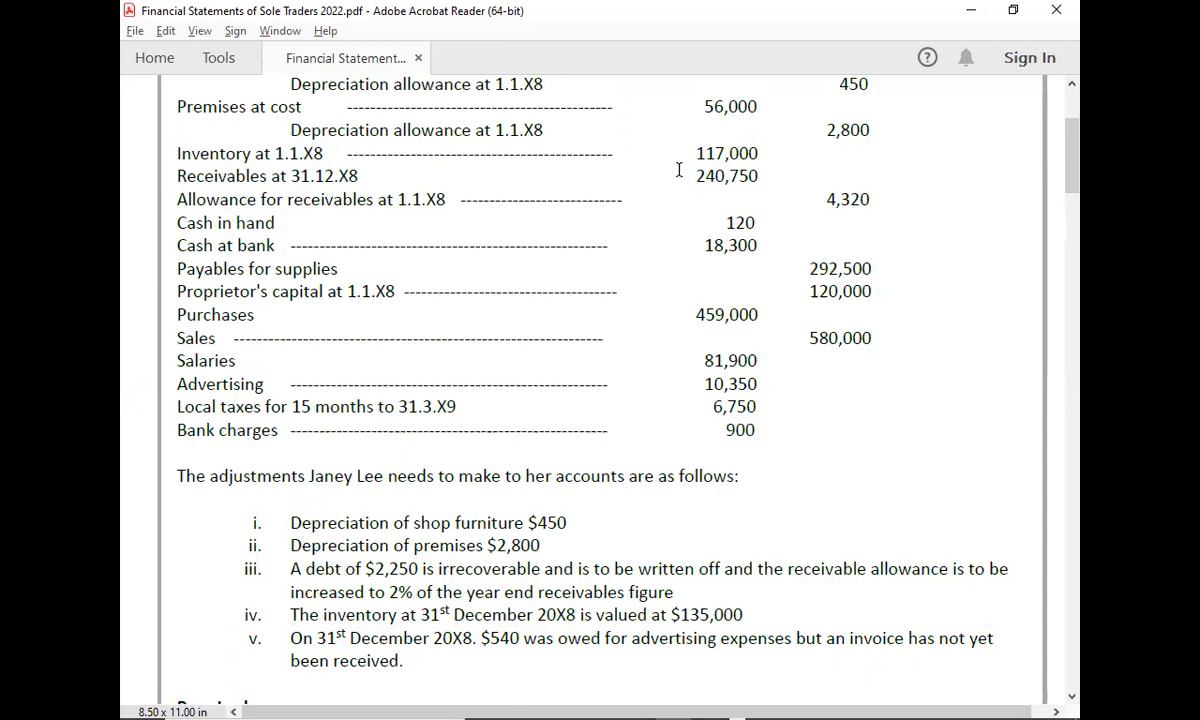
{"action": "key", "text": "alt+Tab"}
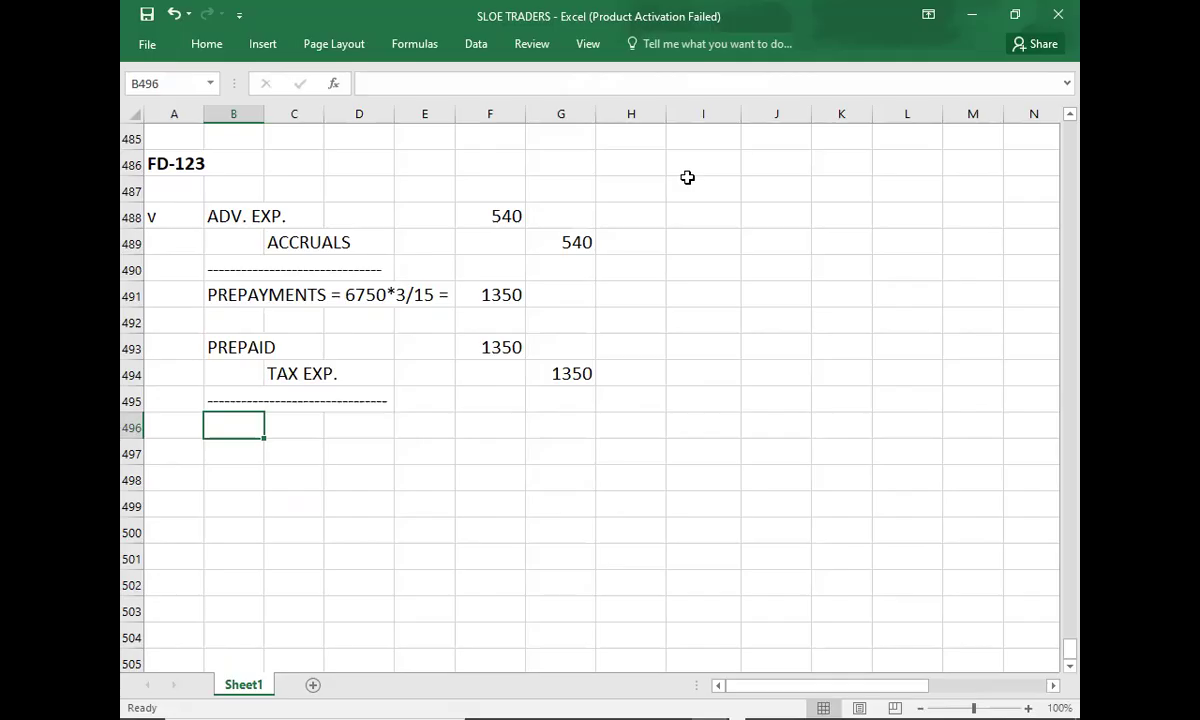
{"action": "type", "text": "A/R"}
{"action": "key", "text": "Tab"}
{"action": "key", "text": "Tab"}
{"action": "key", "text": "Tab"}
{"action": "key", "text": "Tab"}
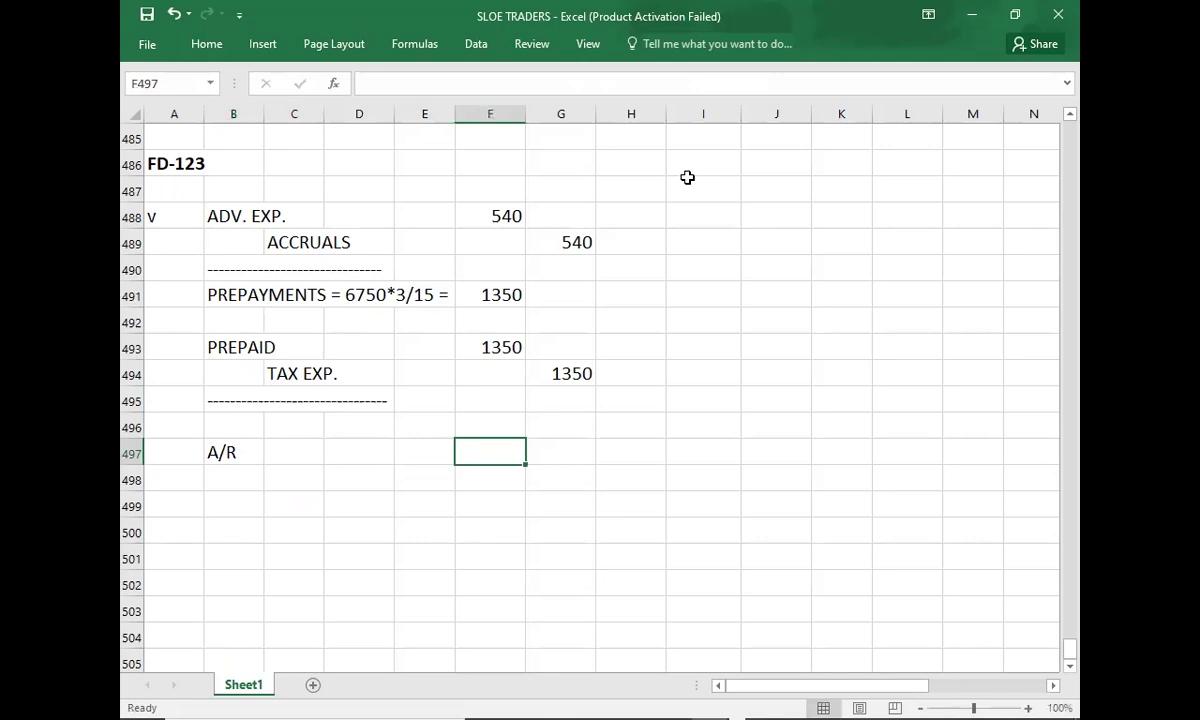
{"action": "key", "text": "Tab"}
{"action": "type", "text": "240750"}
{"action": "key", "text": "Return"}
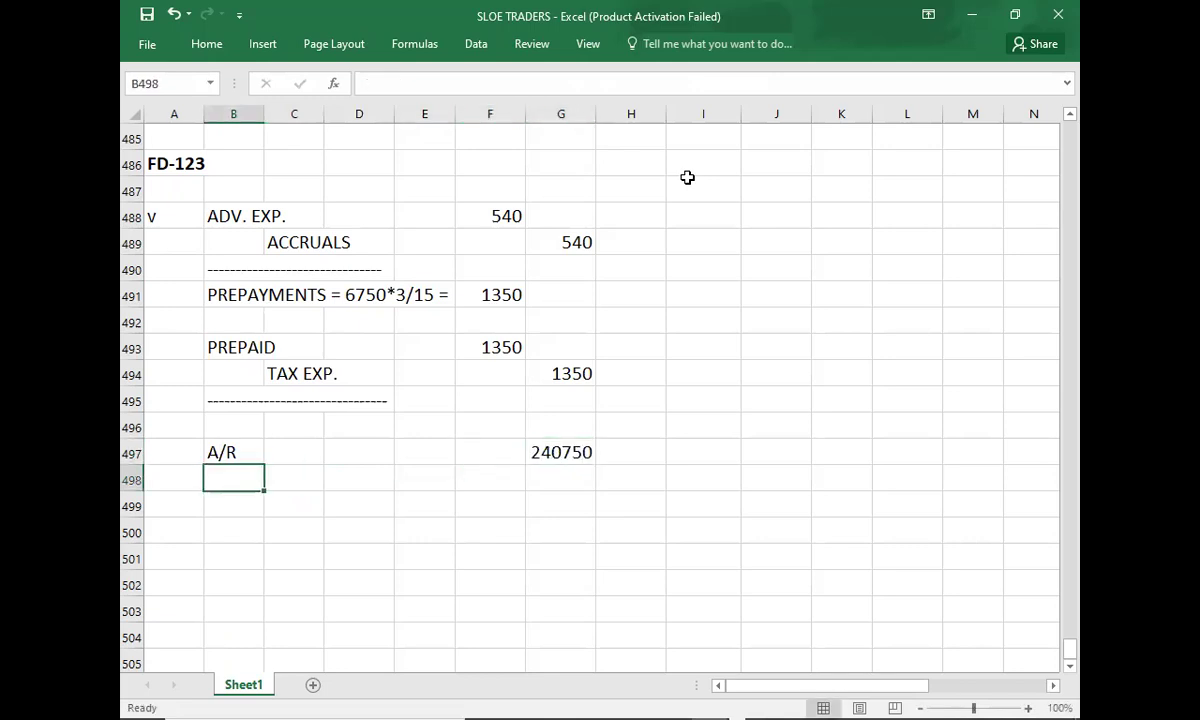
Check the irrecoverable debt in the Acrobat Reader PDF and enter WRITE-OFF in B498 with -2250 in G498 of the Excel sheet.
{"action": "key", "text": "alt+Tab"}
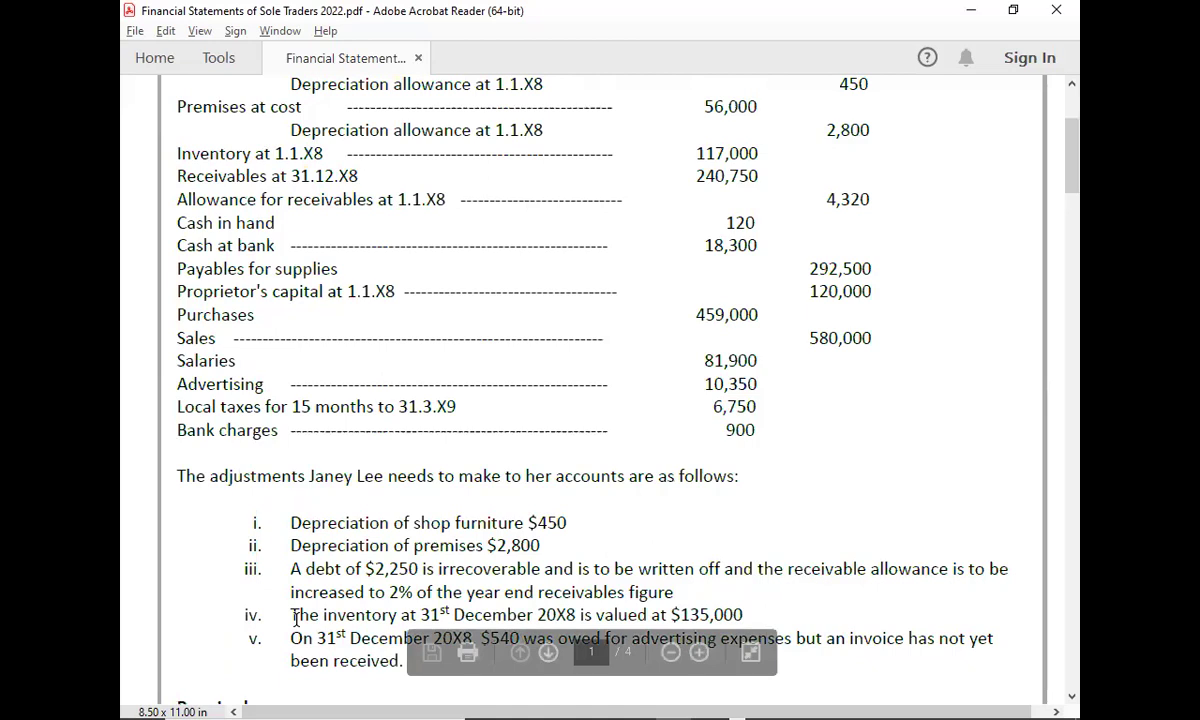
{"action": "scroll", "coordinate": [295, 614], "scroll_direction": "down", "scroll_amount": 1}
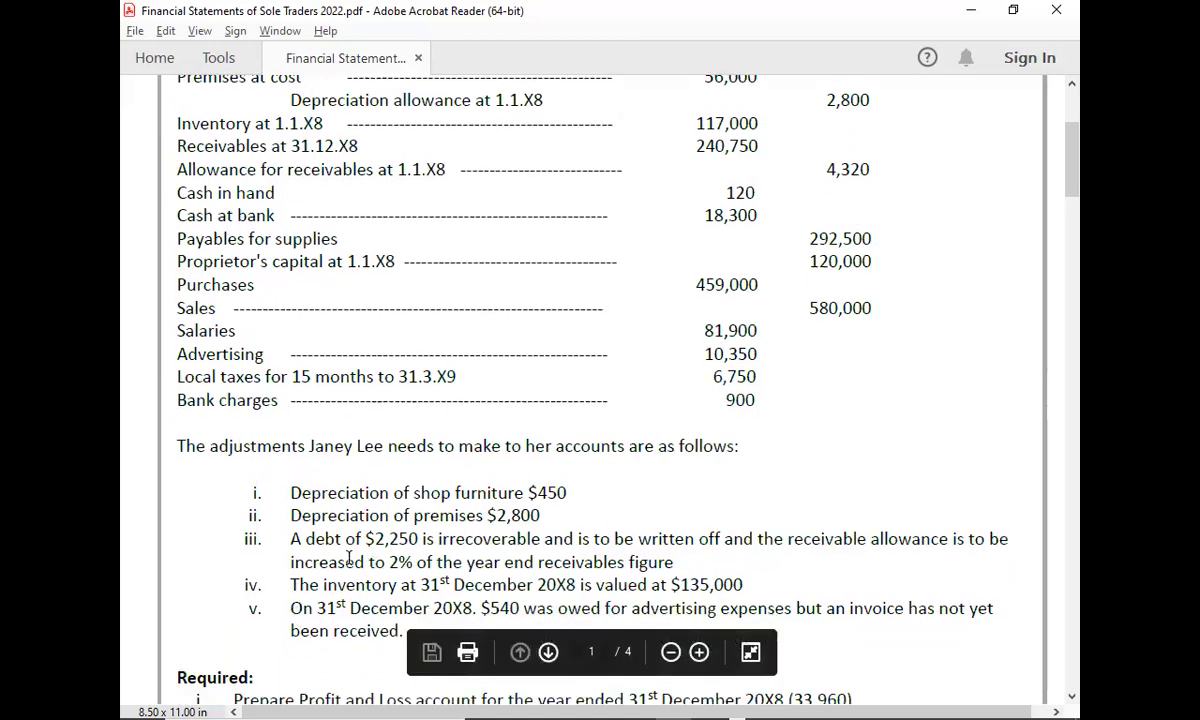
{"action": "key", "text": "alt+Tab"}
{"action": "type", "text": "WR"}
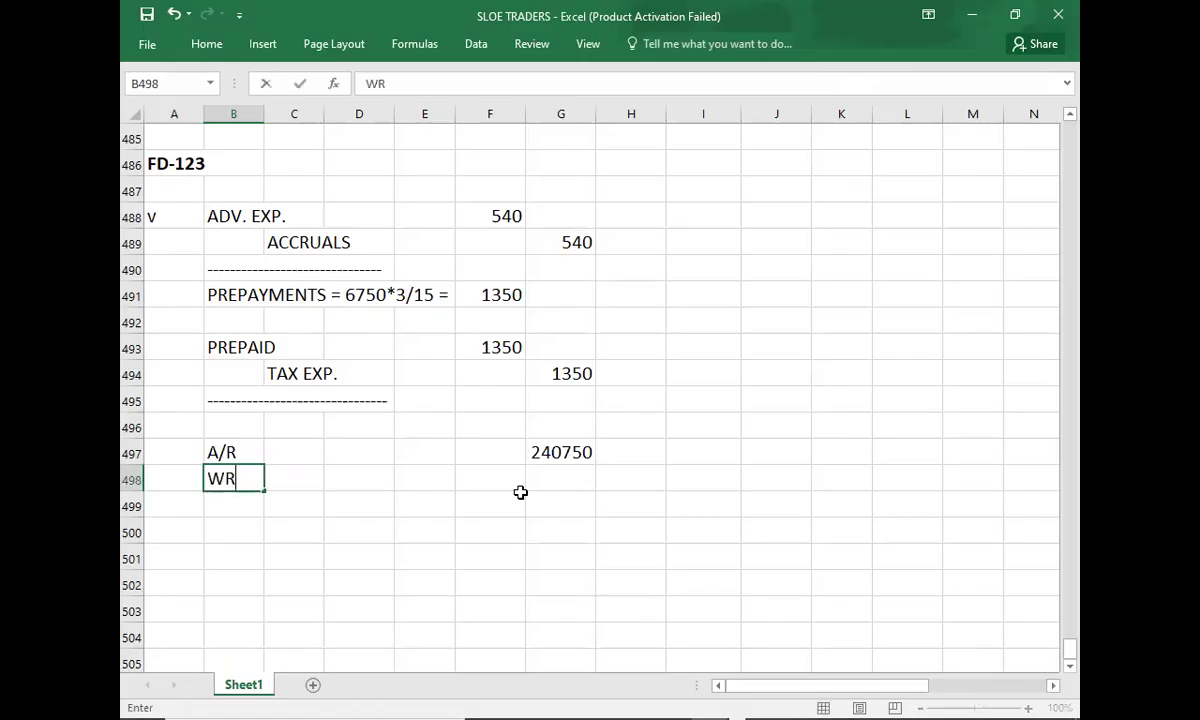
{"action": "type", "text": "ITE-OFF"}
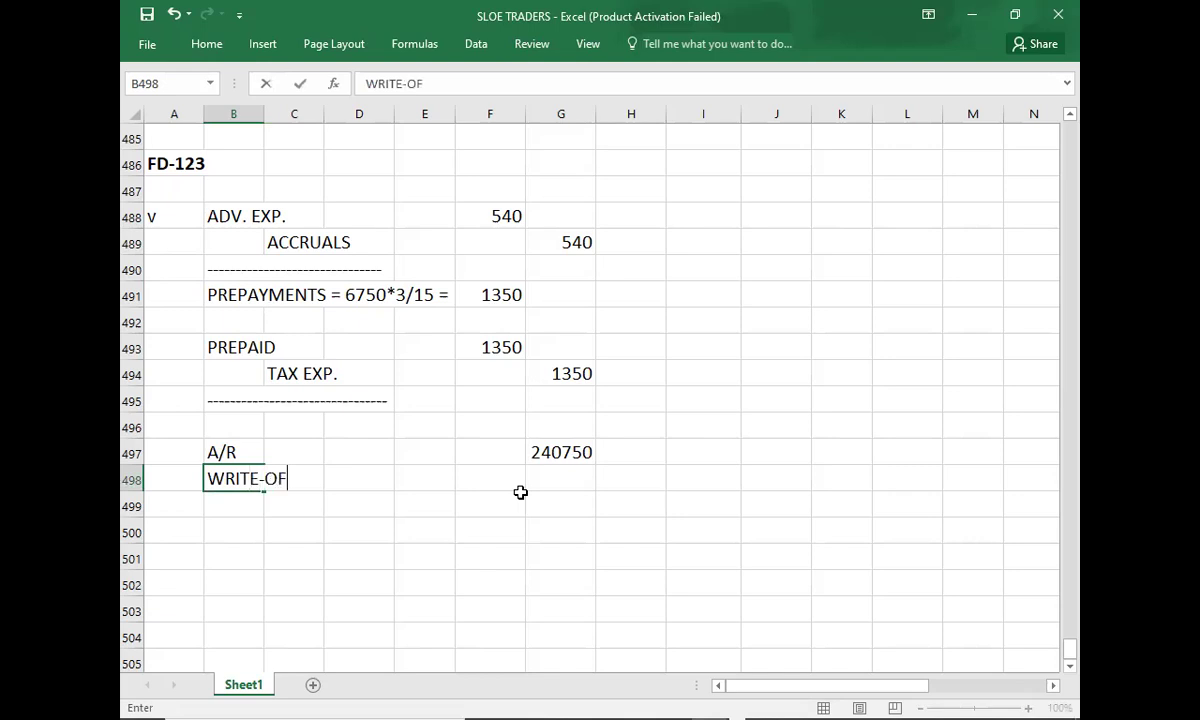
{"action": "key", "text": "Tab"}
{"action": "key", "text": "Tab"}
{"action": "key", "text": "Tab"}
{"action": "key", "text": "Tab"}
{"action": "key", "text": "Tab"}
{"action": "type", "text": "-2250"}
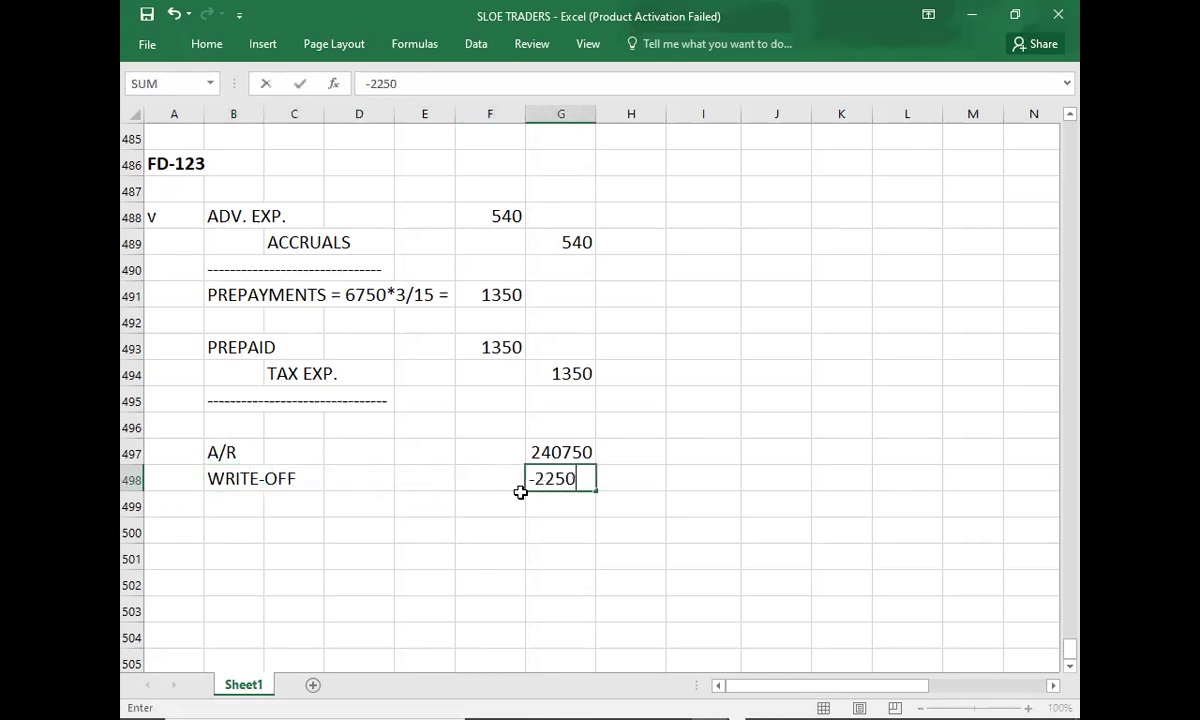
{"action": "key", "text": "Return"}
Add a top border to G499 and enter the net receivables figure 238500 there.
{"action": "left_click", "coordinate": [557, 509]}
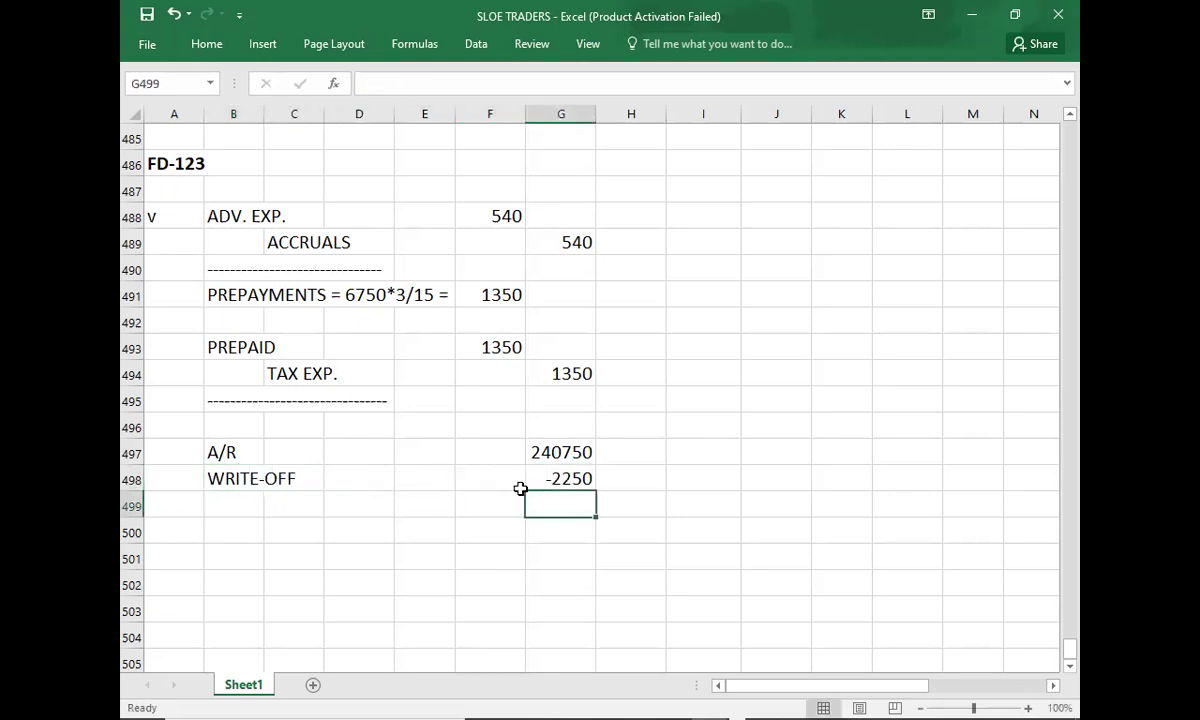
{"action": "left_click", "coordinate": [195, 50]}
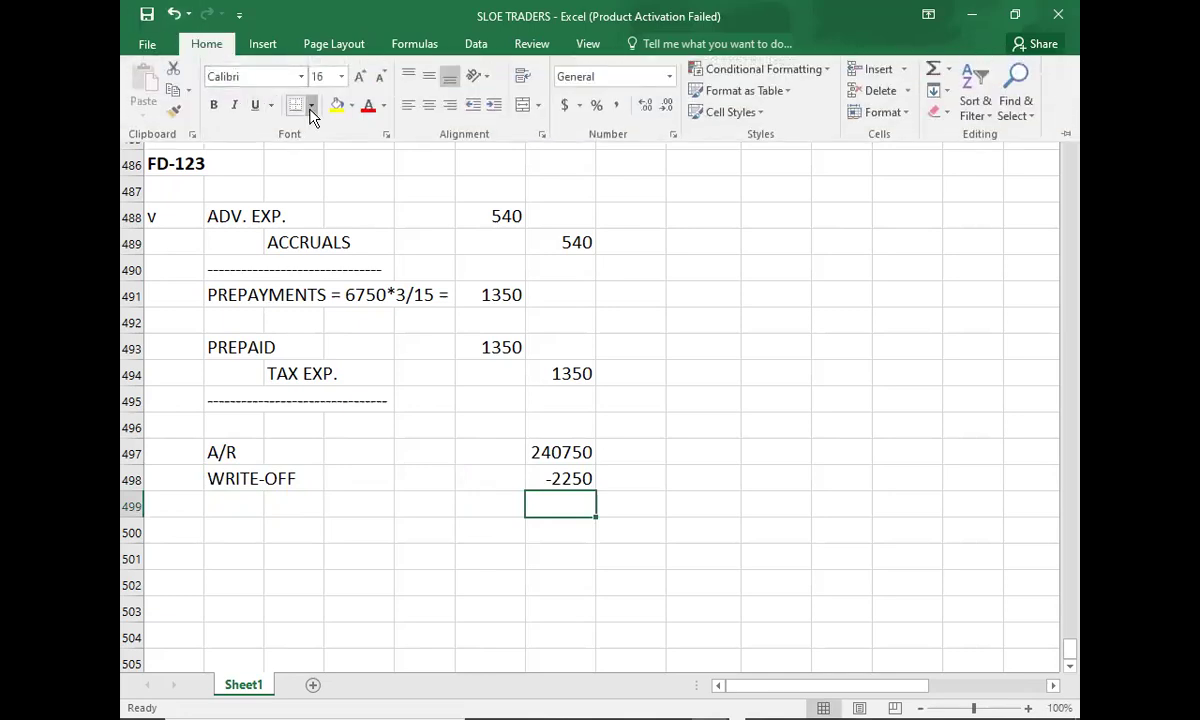
{"action": "left_click", "coordinate": [310, 108]}
{"action": "left_click", "coordinate": [283, 168]}
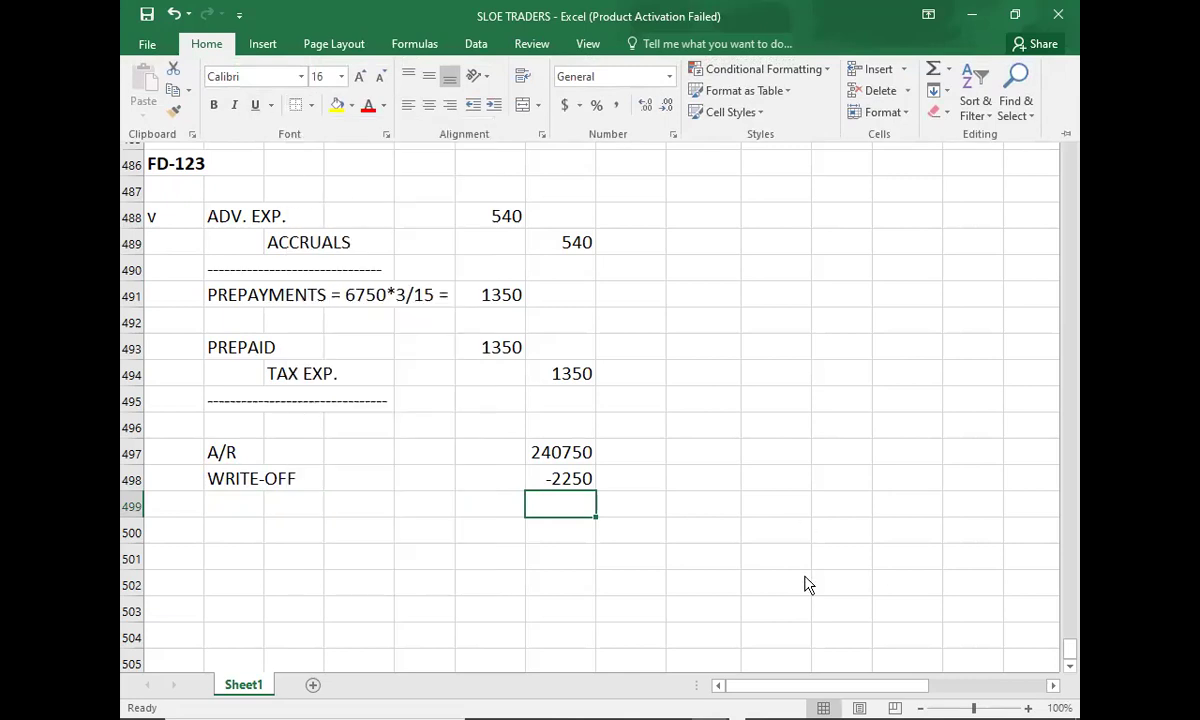
{"action": "type", "text": "238500"}
{"action": "key", "text": "ctrl+Return"}
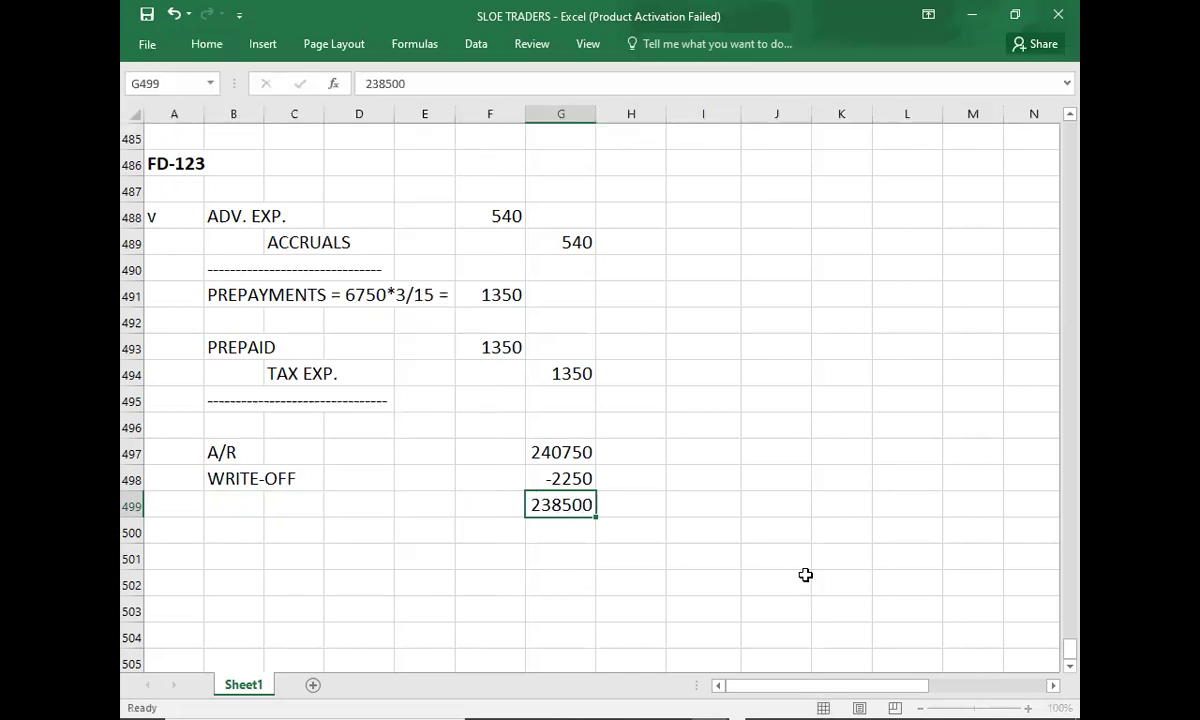
Enter the label ESTIMATED D.D. @2% in B501, leaving a blank row below the net receivables.
{"action": "key", "text": "Down"}
{"action": "key", "text": "Left"}
{"action": "key", "text": "Left"}
{"action": "key", "text": "Left"}
{"action": "key", "text": "Left"}
{"action": "key", "text": "Left"}
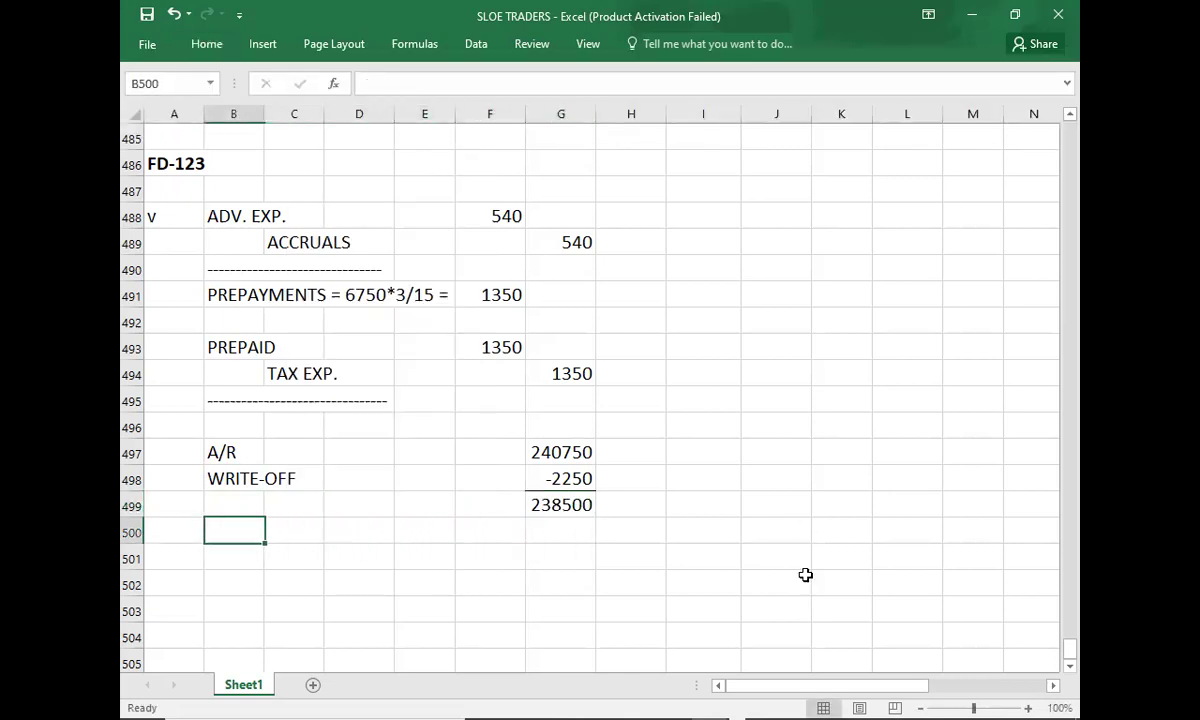
{"action": "key", "text": "Down"}
{"action": "key", "text": "Down"}
{"action": "key", "text": "Down"}
{"action": "key", "text": "Down"}
{"action": "key", "text": "Down"}
{"action": "key", "text": "Down"}
{"action": "key", "text": "Down"}
{"action": "key", "text": "Down"}
{"action": "key", "text": "Down"}
{"action": "key", "text": "Down"}
{"action": "key", "text": "Down"}
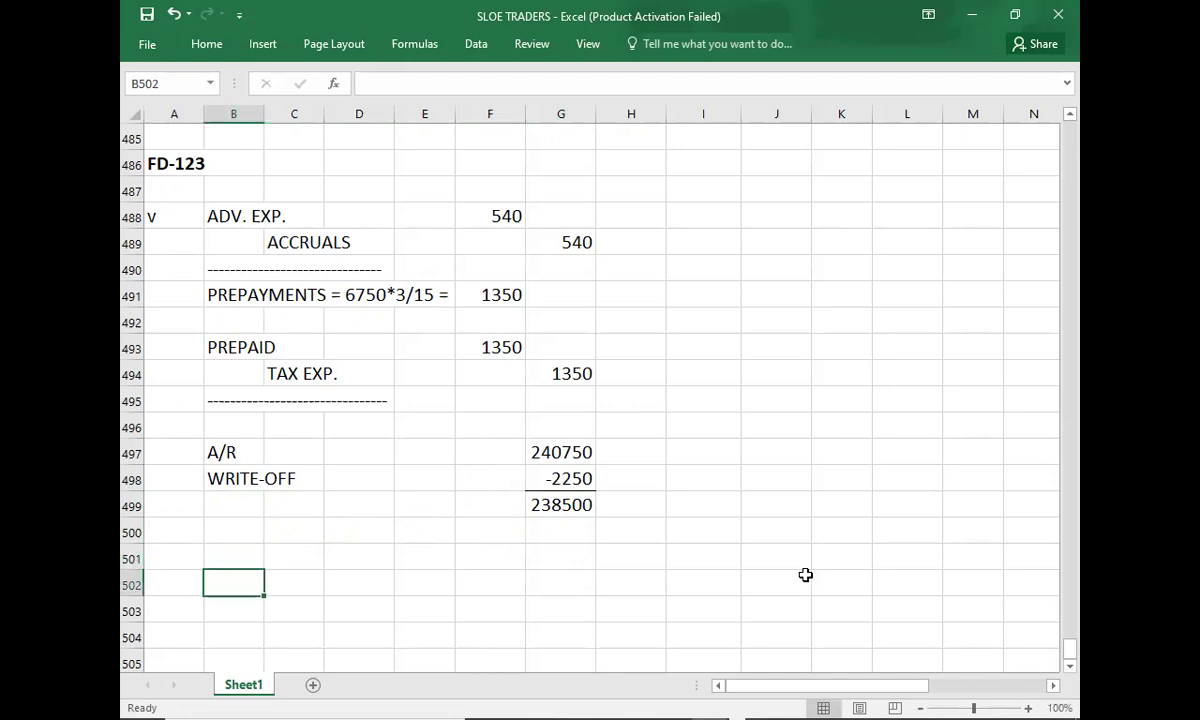
{"action": "key", "text": "Up"}
{"action": "key", "text": "Up"}
{"action": "key", "text": "Up"}
{"action": "key", "text": "Up"}
{"action": "key", "text": "Up"}
{"action": "key", "text": "Up"}
{"action": "key", "text": "Up"}
{"action": "key", "text": "Up"}
{"action": "key", "text": "Up"}
{"action": "key", "text": "Up"}
{"action": "key", "text": "Up"}
{"action": "key", "text": "Up"}
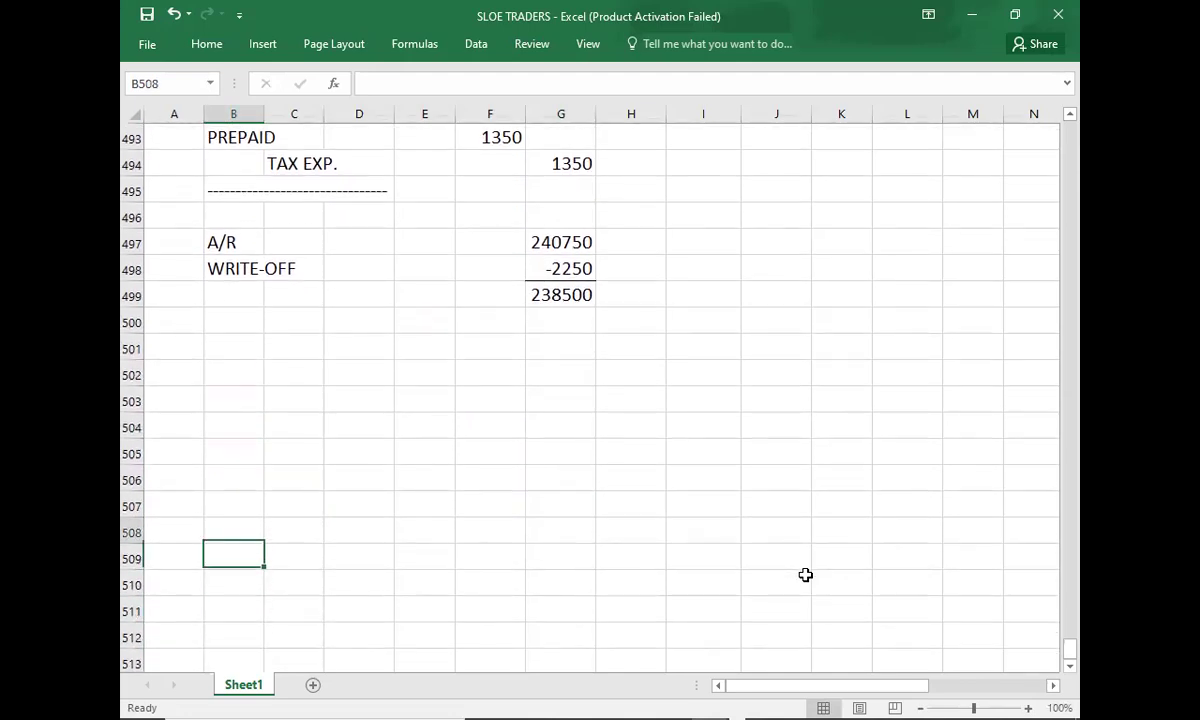
{"action": "key", "text": "Down"}
{"action": "key", "text": "Down"}
{"action": "type", "text": "ESTIMAR"}
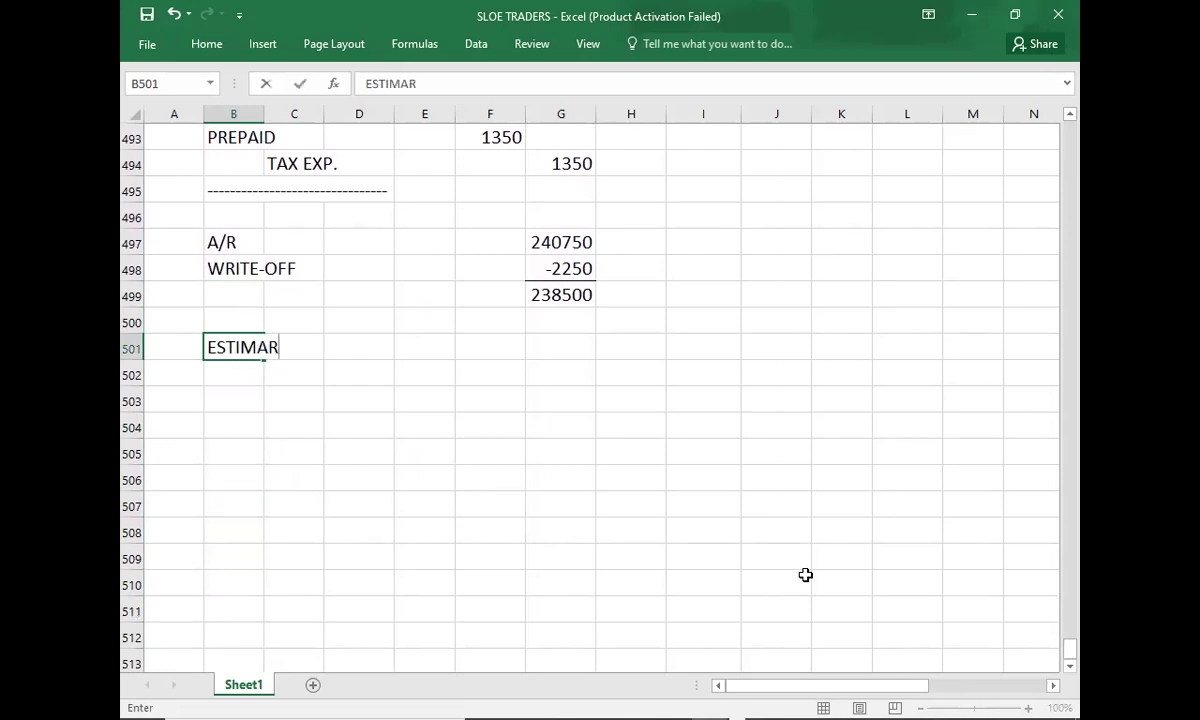
{"action": "key", "text": "BackSpace"}
{"action": "type", "text": "TED D.D. @2"}
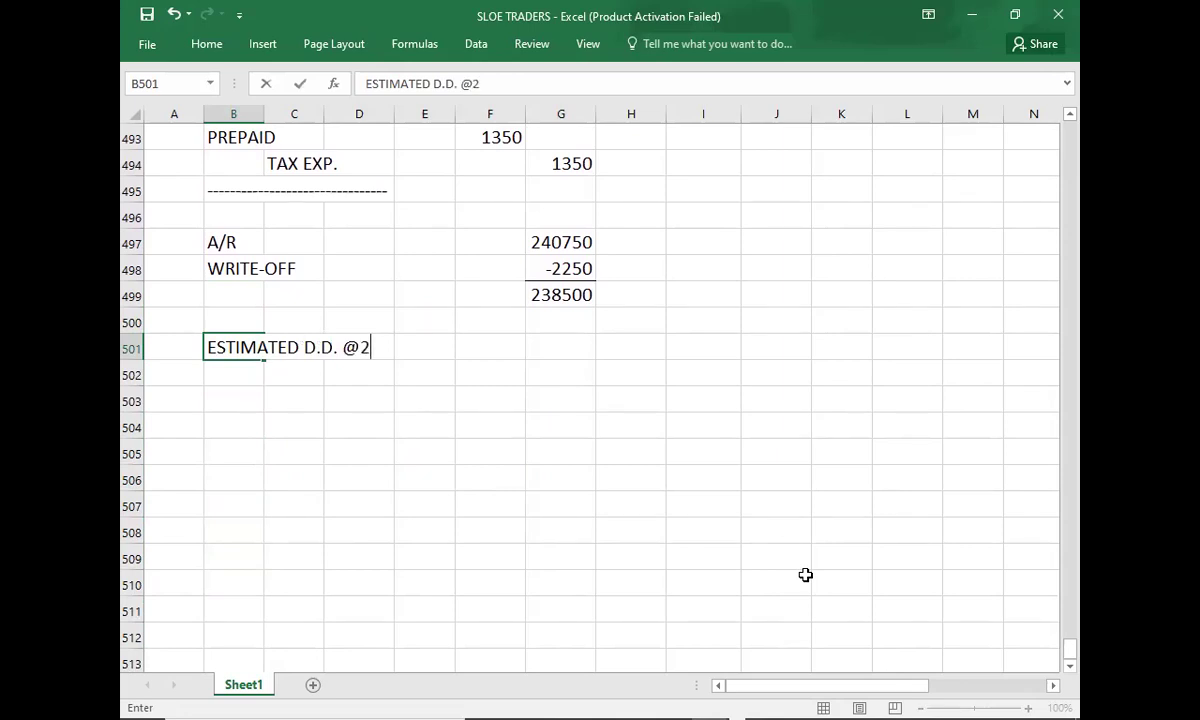
{"action": "type", "text": "%"}
Enter 4770 in G501 as the estimated doubtful debts amount.
{"action": "key", "text": "Right"}
{"action": "key", "text": "Right"}
{"action": "key", "text": "Right"}
{"action": "key", "text": "Right"}
{"action": "key", "text": "Right"}
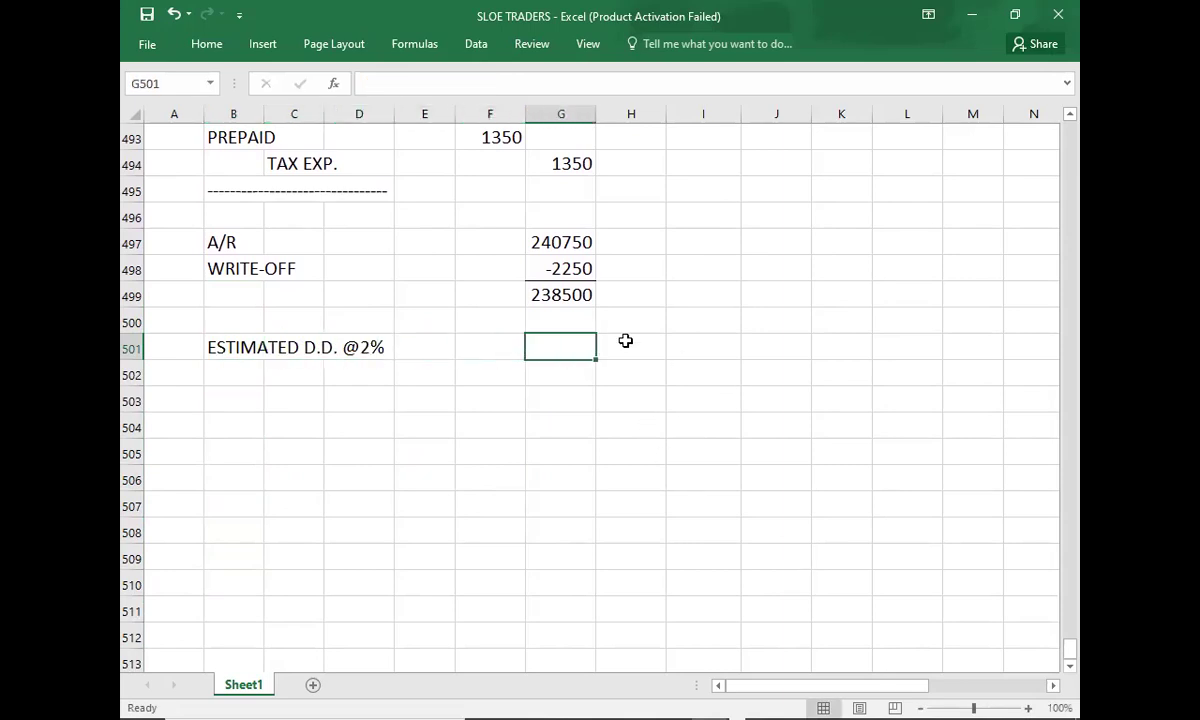
{"action": "type", "text": "4770"}
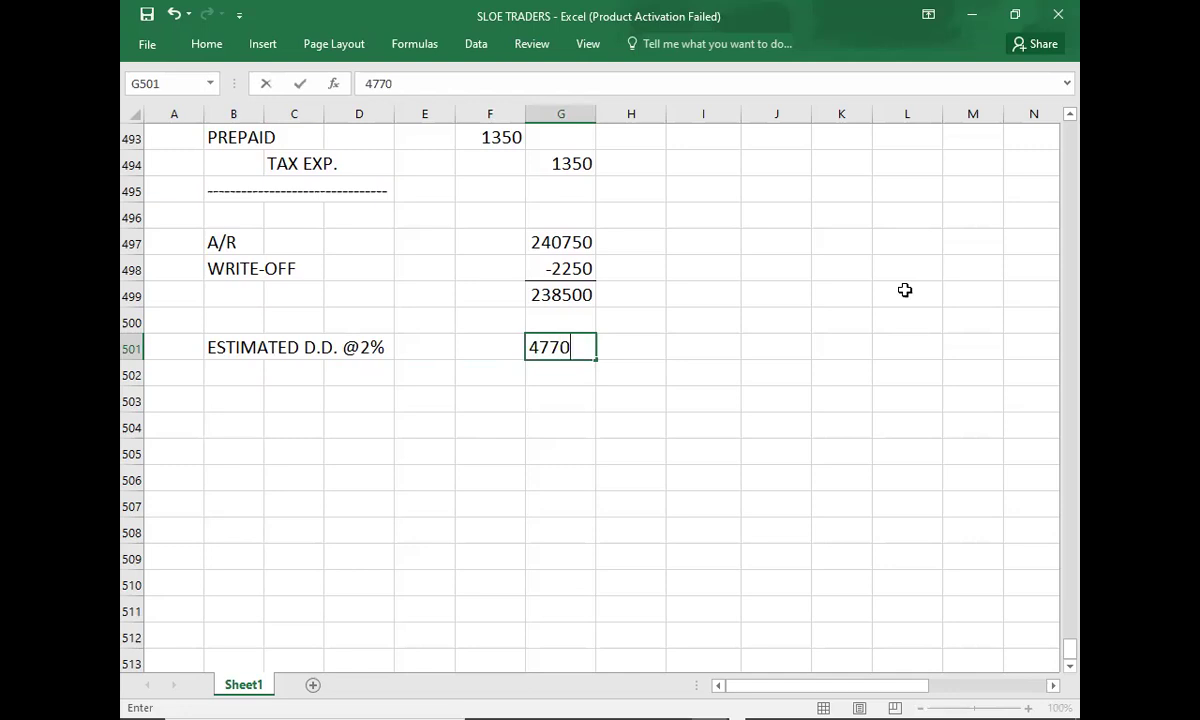
{"action": "key", "text": "Return"}
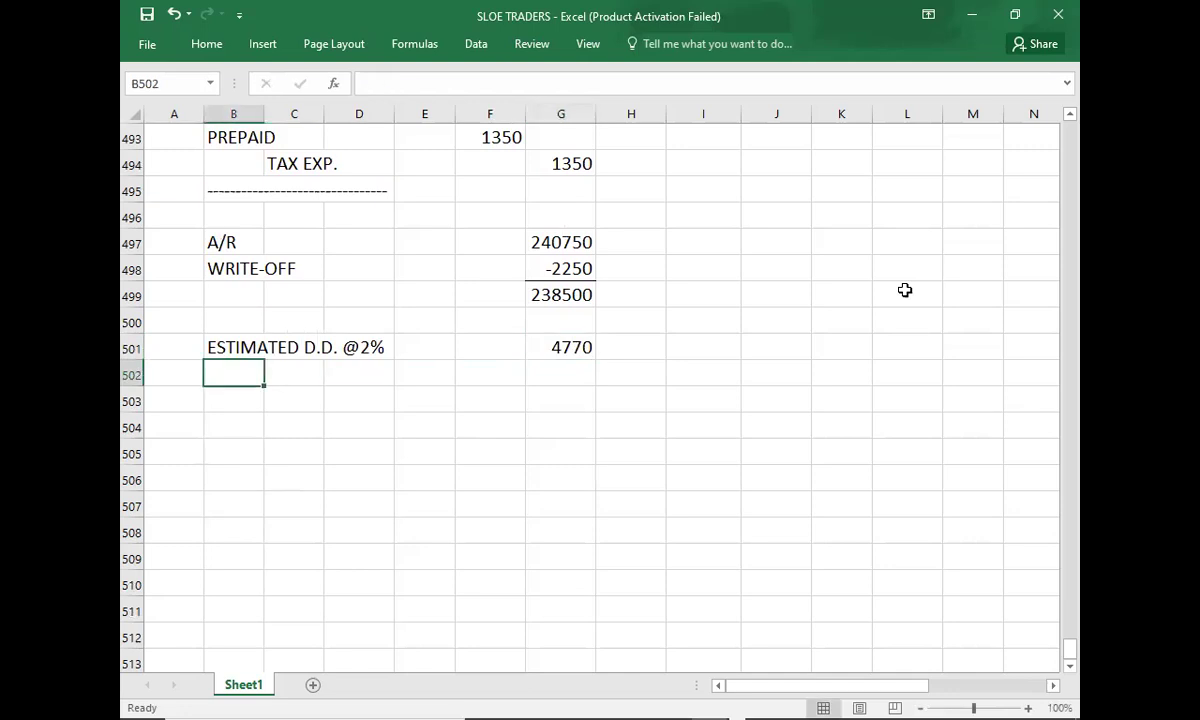
Enter ALL. FOR REC. OP. BAL. in B502 and the opening allowance from the Acrobat Reader PDF as -4320 in G502.
{"action": "type", "text": "ALL. FOR REC. OP. BAL,"}
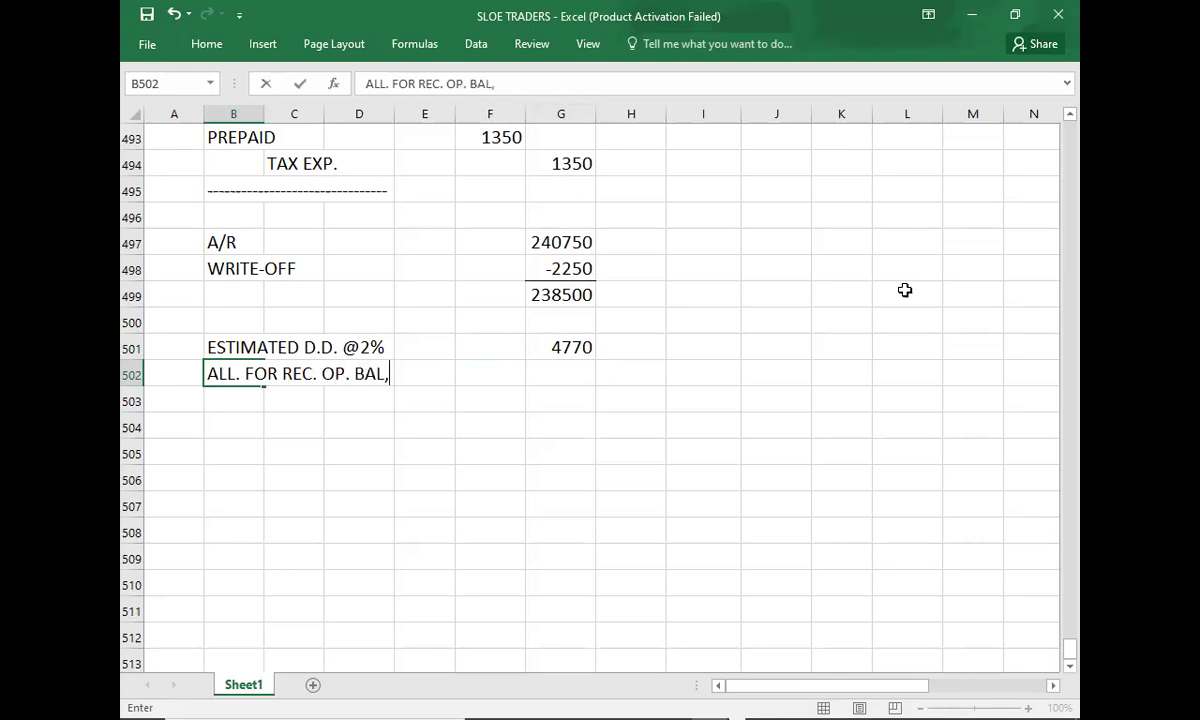
{"action": "key", "text": "BackSpace"}
{"action": "type", "text": "."}
{"action": "key", "text": "Right"}
{"action": "key", "text": "Right"}
{"action": "key", "text": "Right"}
{"action": "key", "text": "Right"}
{"action": "key", "text": "Right"}
{"action": "type", "text": "-"}
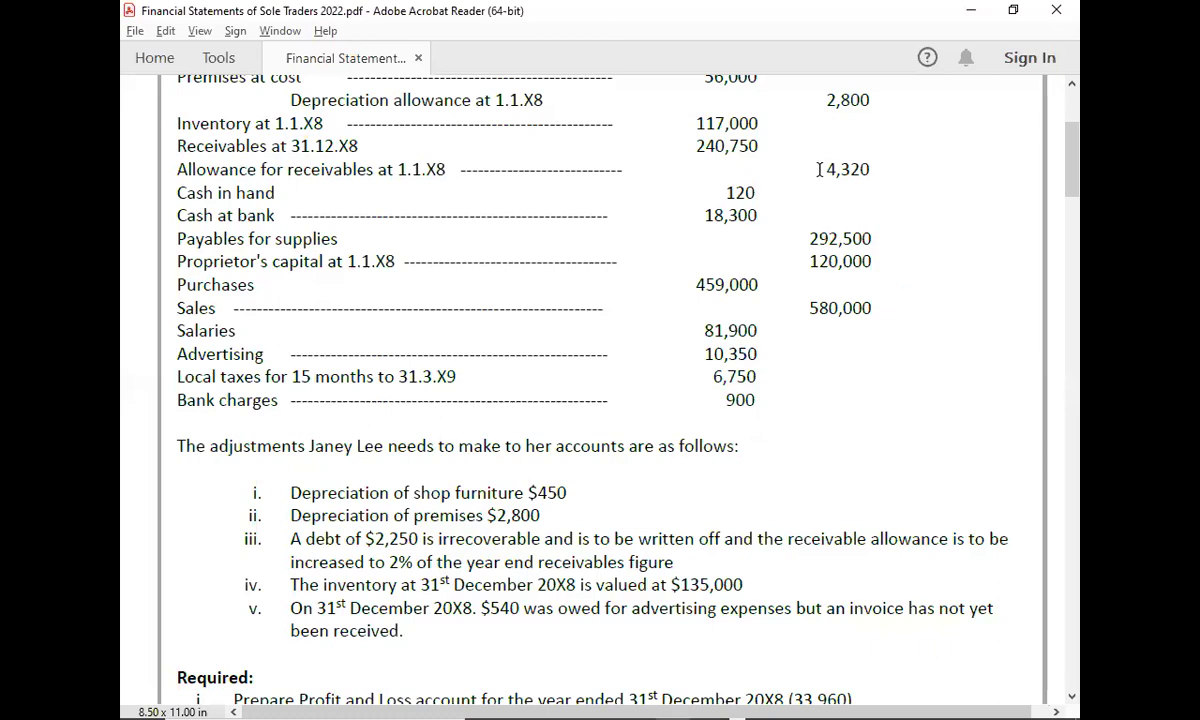
{"action": "key", "text": "alt+Tab"}
{"action": "type", "text": "4320"}
{"action": "key", "text": "Return"}
Enter the difference 450 in G503 below the opening allowance.
{"action": "key", "text": "Right"}
{"action": "key", "text": "Right"}
{"action": "key", "text": "Right"}
{"action": "key", "text": "Right"}
{"action": "key", "text": "Right"}
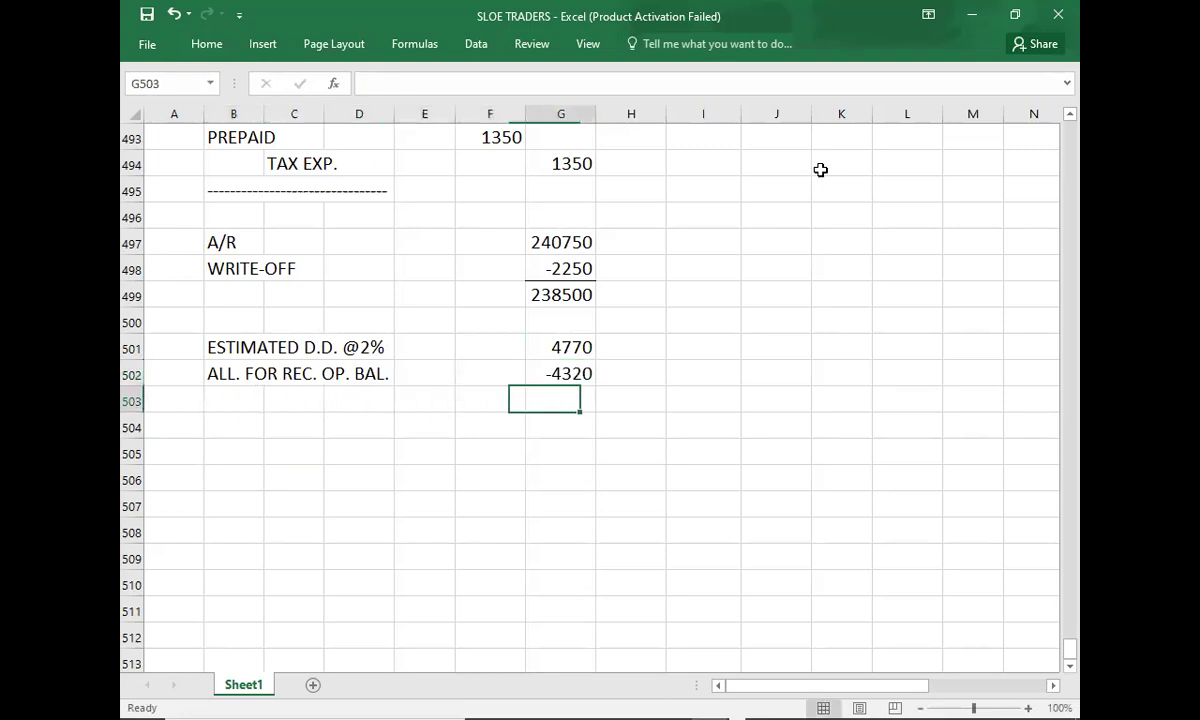
{"action": "type", "text": "450"}
{"action": "key", "text": "Return"}
Apply a top and double bottom border to G503 and the same border to the net receivables in G499.
{"action": "key", "text": "Up"}
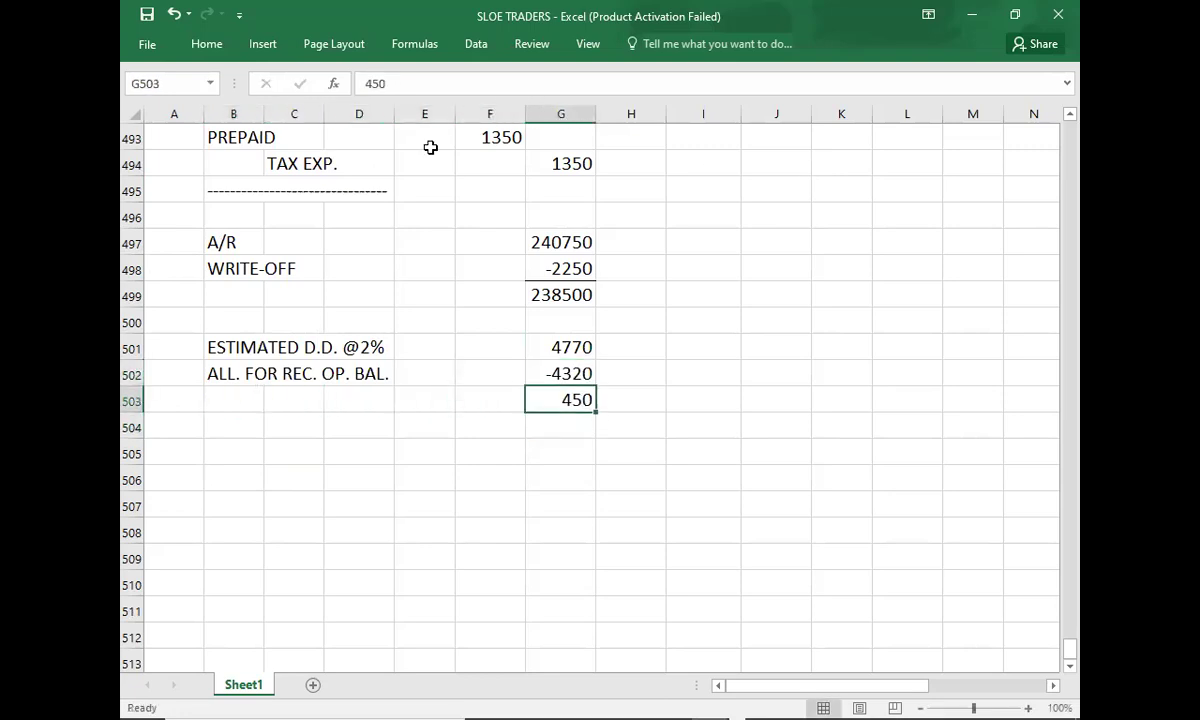
{"action": "left_click", "coordinate": [207, 43]}
{"action": "left_click", "coordinate": [311, 105]}
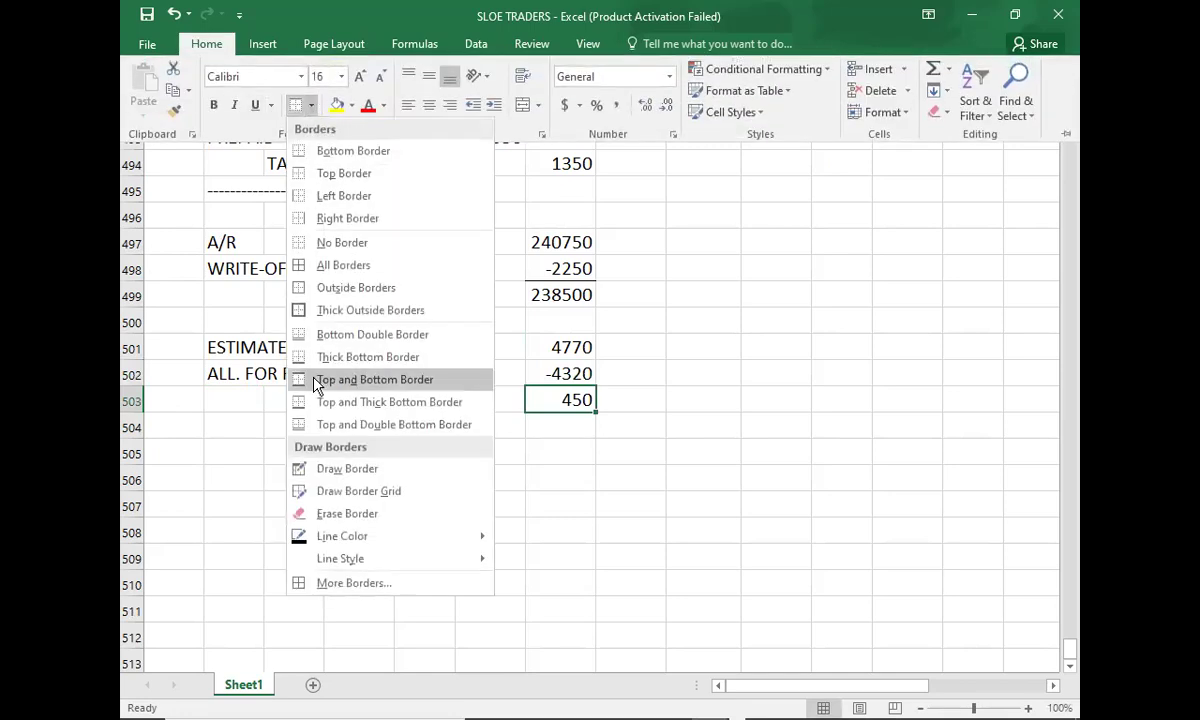
{"action": "left_click", "coordinate": [301, 424]}
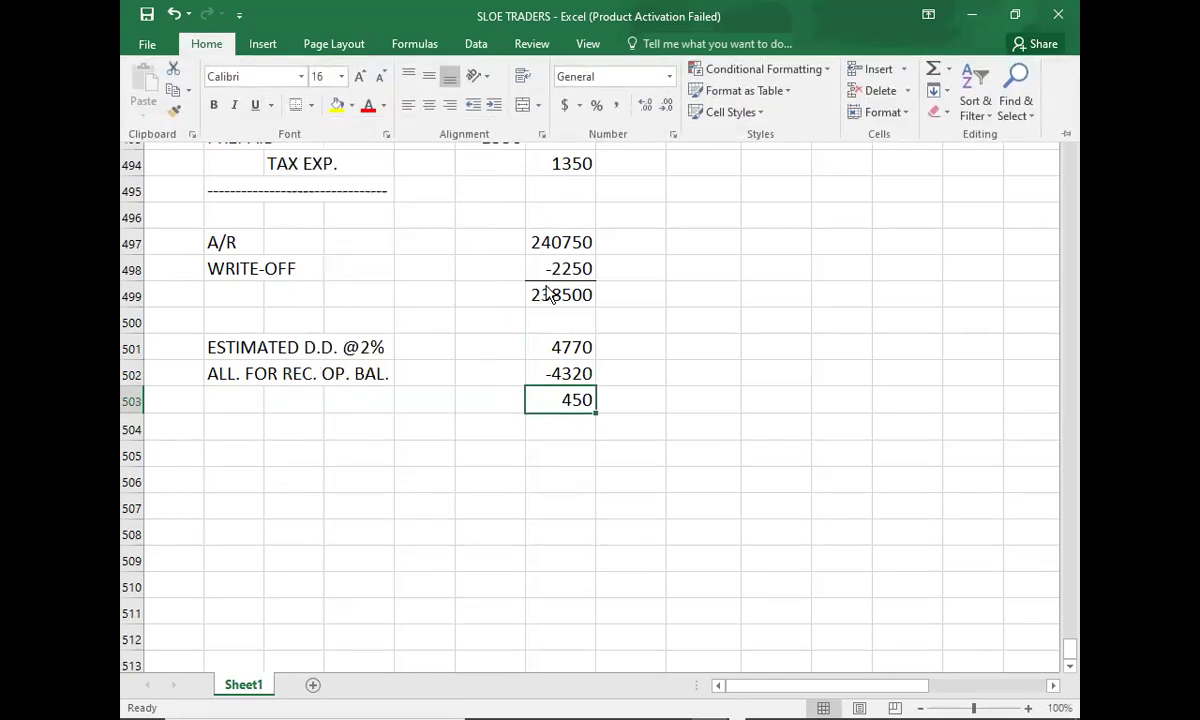
{"action": "left_click", "coordinate": [545, 290]}
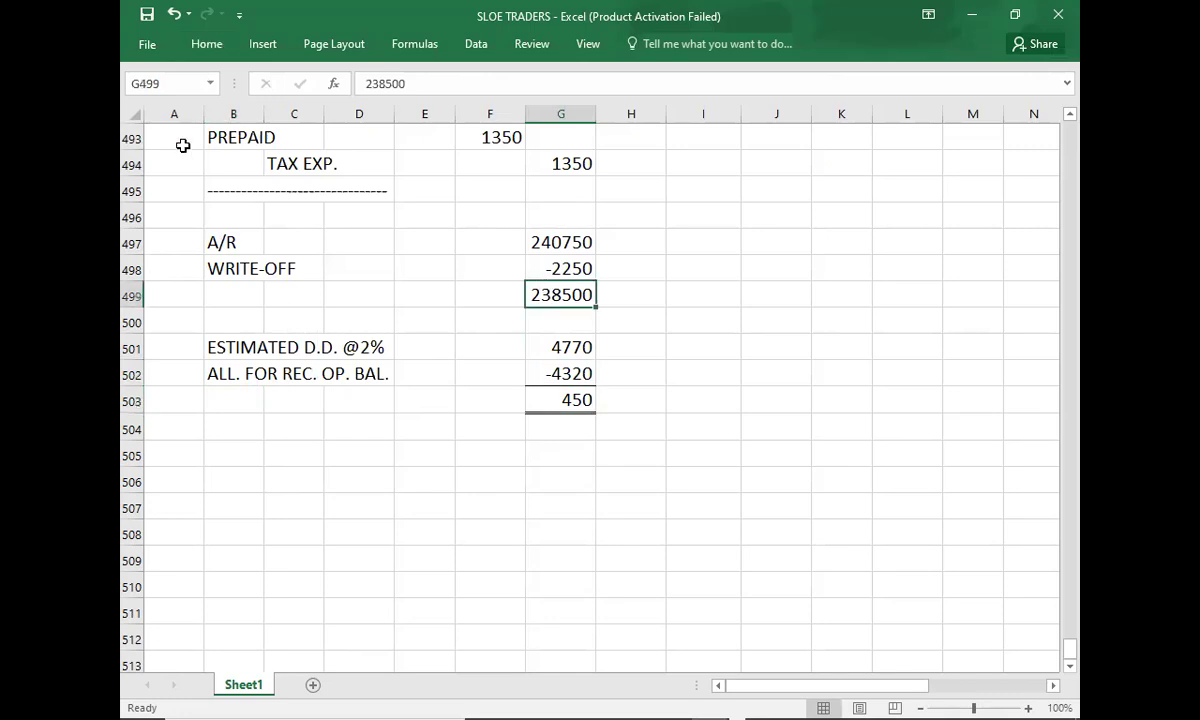
{"action": "left_click", "coordinate": [207, 43]}
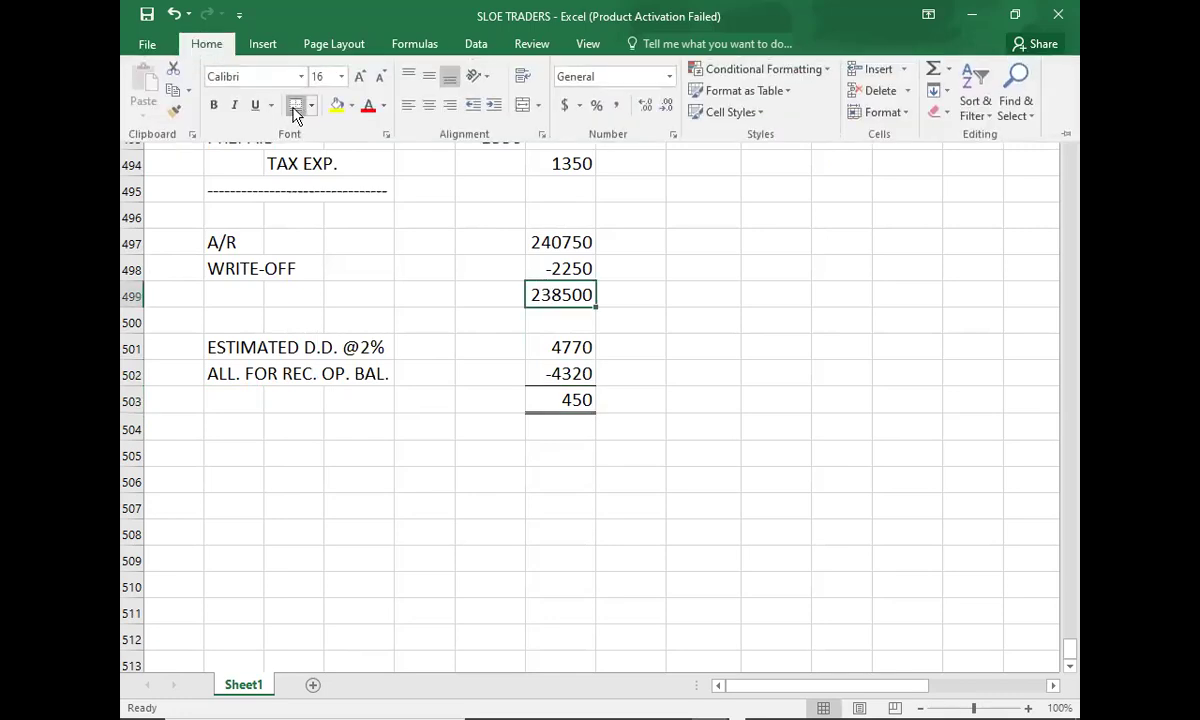
{"action": "left_click", "coordinate": [295, 107]}
Label the difference in B503 as INCREASE IN ALLOWANCE.
{"action": "left_click", "coordinate": [223, 400]}
{"action": "left_click", "coordinate": [218, 395]}
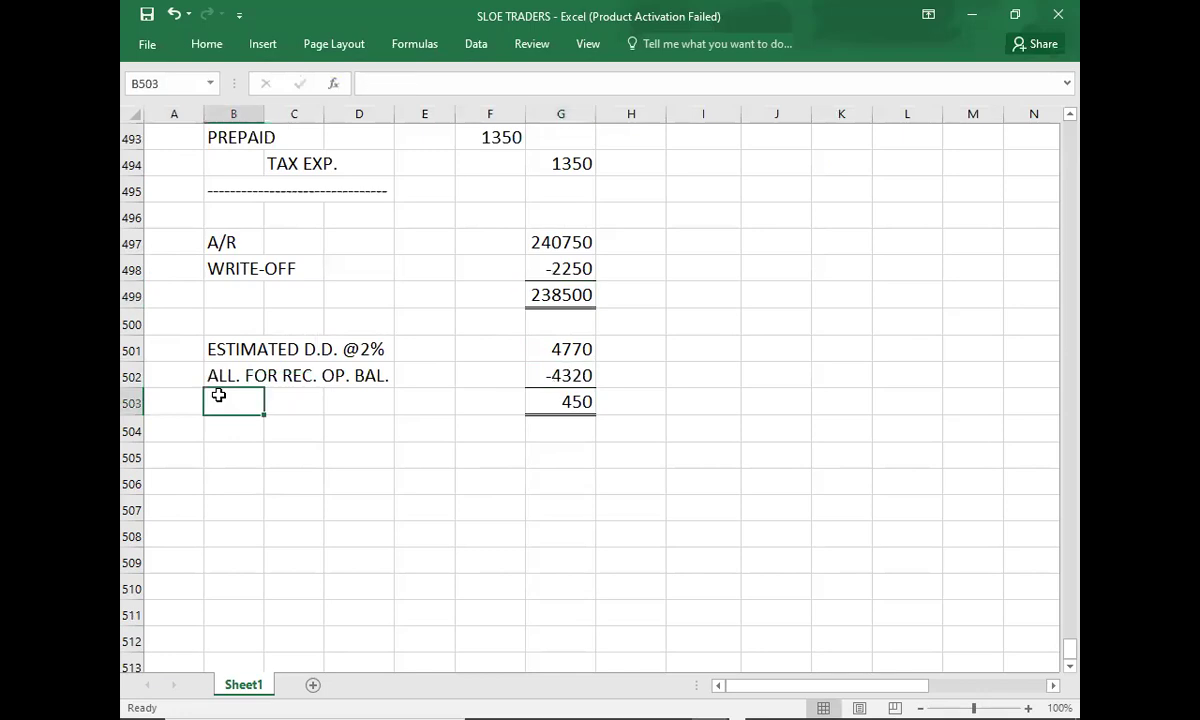
{"action": "type", "text": "INCREASE IN ALLOWANCE"}
{"action": "key", "text": "Return"}
{"action": "key", "text": "Return"}
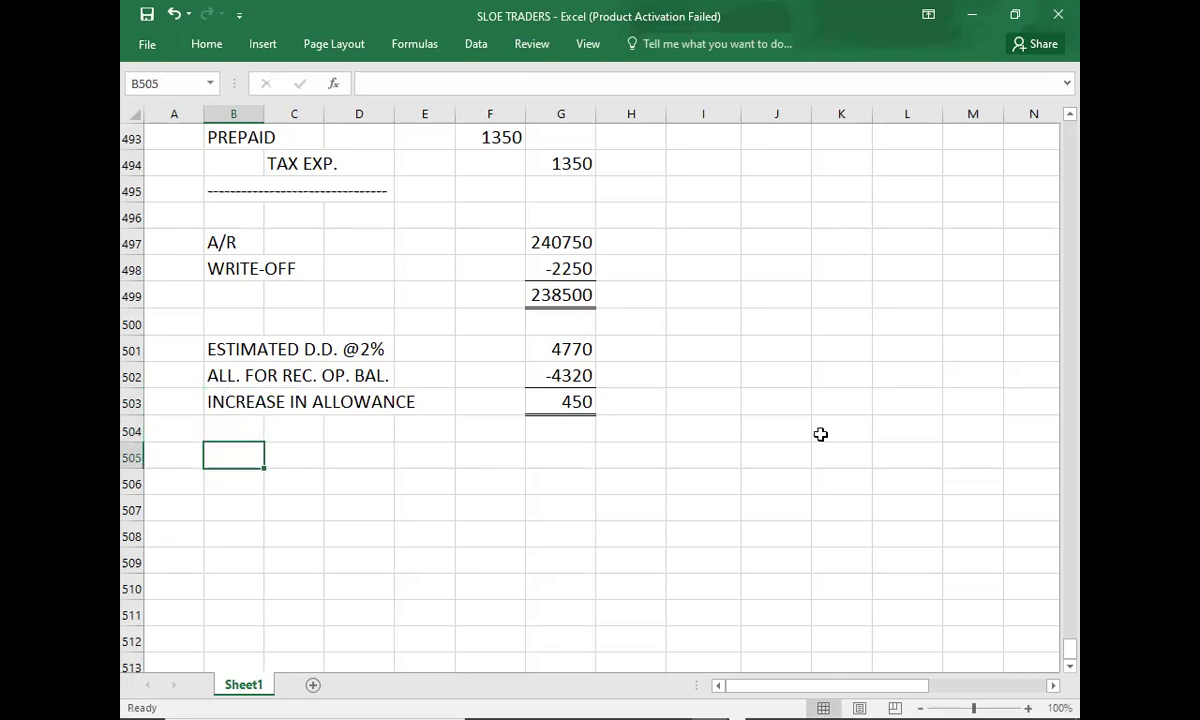
Enter IRRECOVERABLE DEBTS in B505 as the debit account and ALL. FOR REC. in C506 as the credit account.
{"action": "type", "text": "IRRECOVERABLE "}
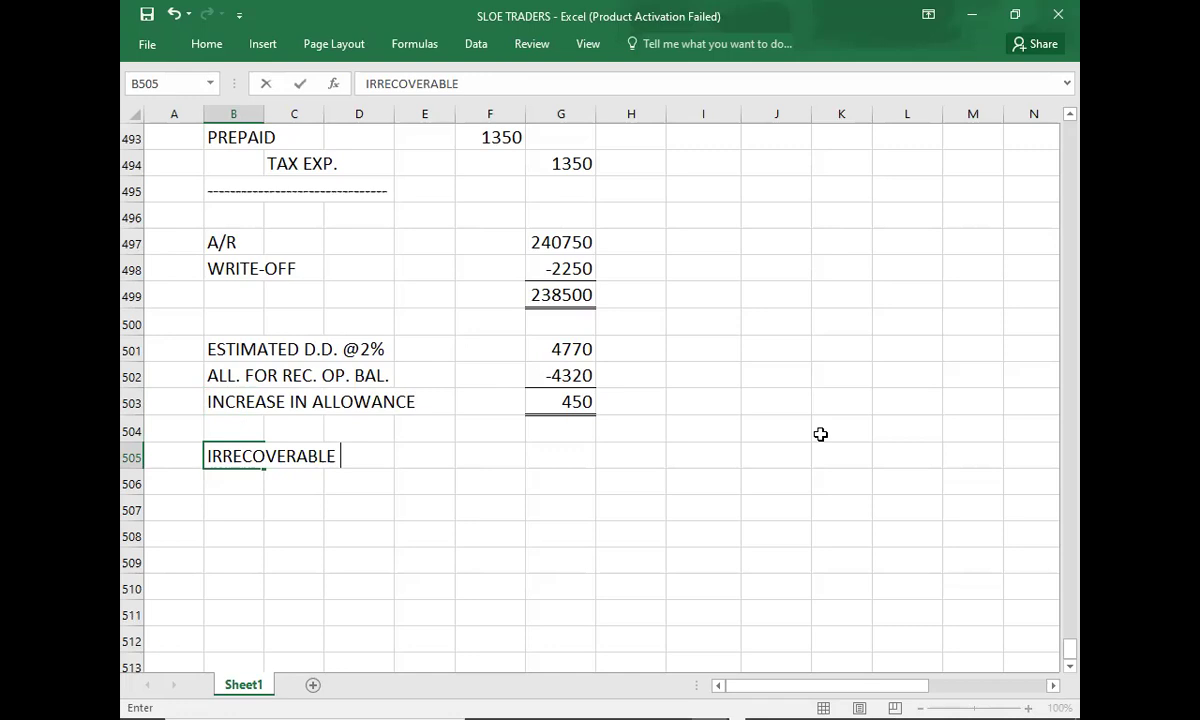
{"action": "type", "text": "DEBTS"}
{"action": "key", "text": "Return"}
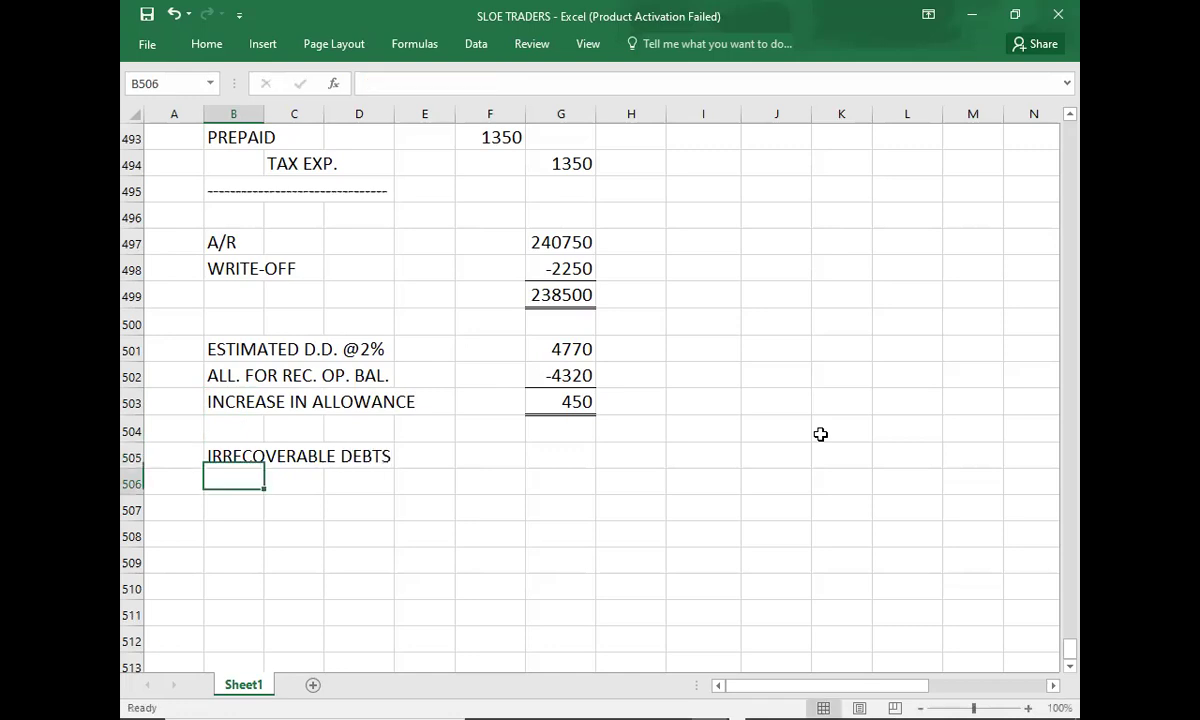
{"action": "key", "text": "Tab"}
{"action": "type", "text": "ALL. FOR REC."}
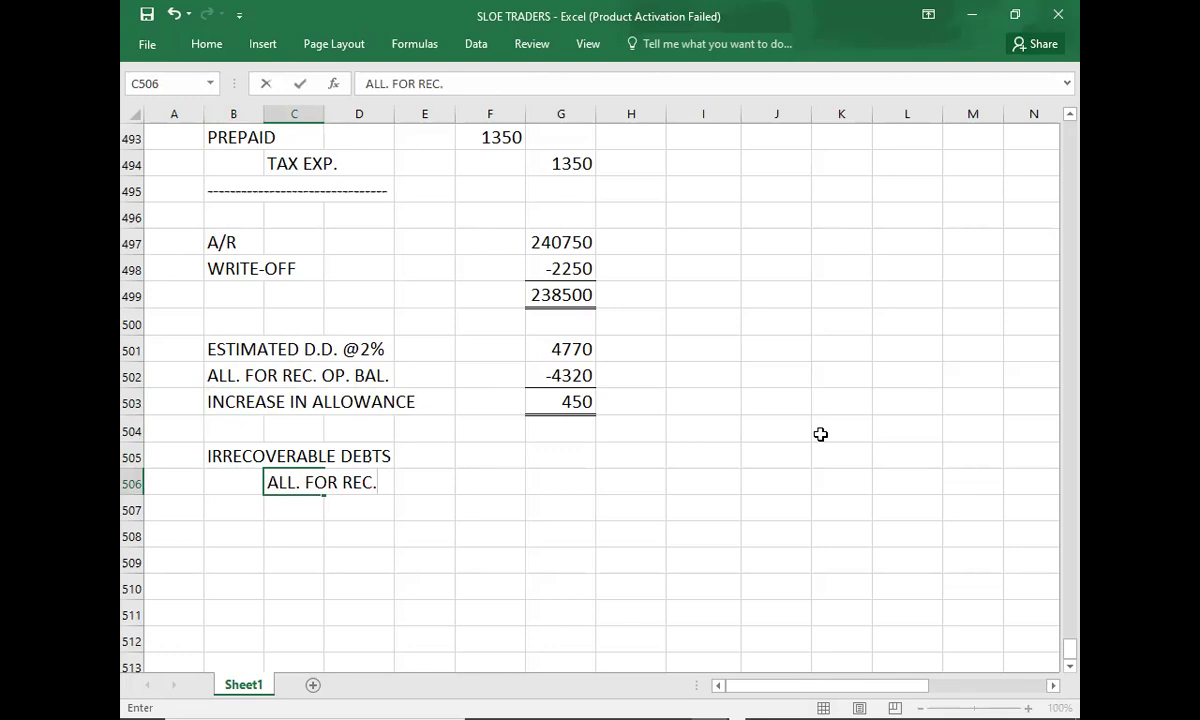
Enter the debit amount 450 in F505 and the credit amount 450 in G506.
{"action": "key", "text": "Up"}
{"action": "key", "text": "Up"}
{"action": "key", "text": "Right"}
{"action": "key", "text": "Right"}
{"action": "key", "text": "Right"}
{"action": "key", "text": "Down"}
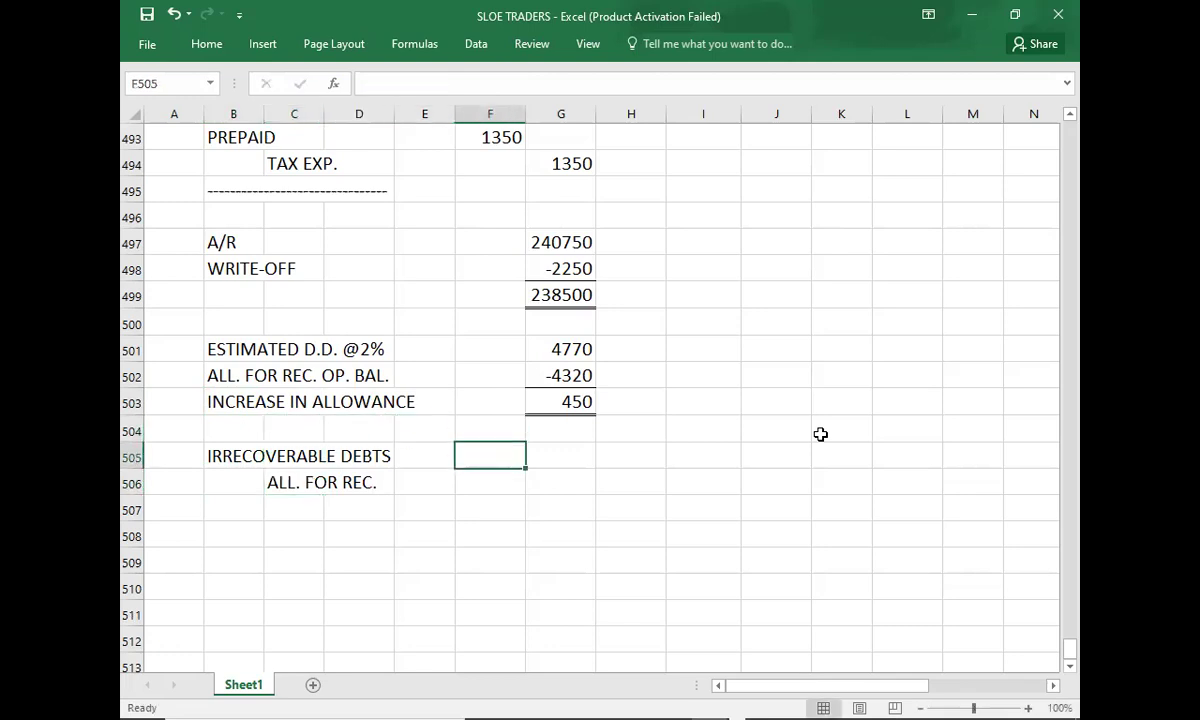
{"action": "type", "text": "450"}
{"action": "key", "text": "Return"}
{"action": "key", "text": "Tab"}
{"action": "type", "text": "450"}
{"action": "key", "text": "Return"}
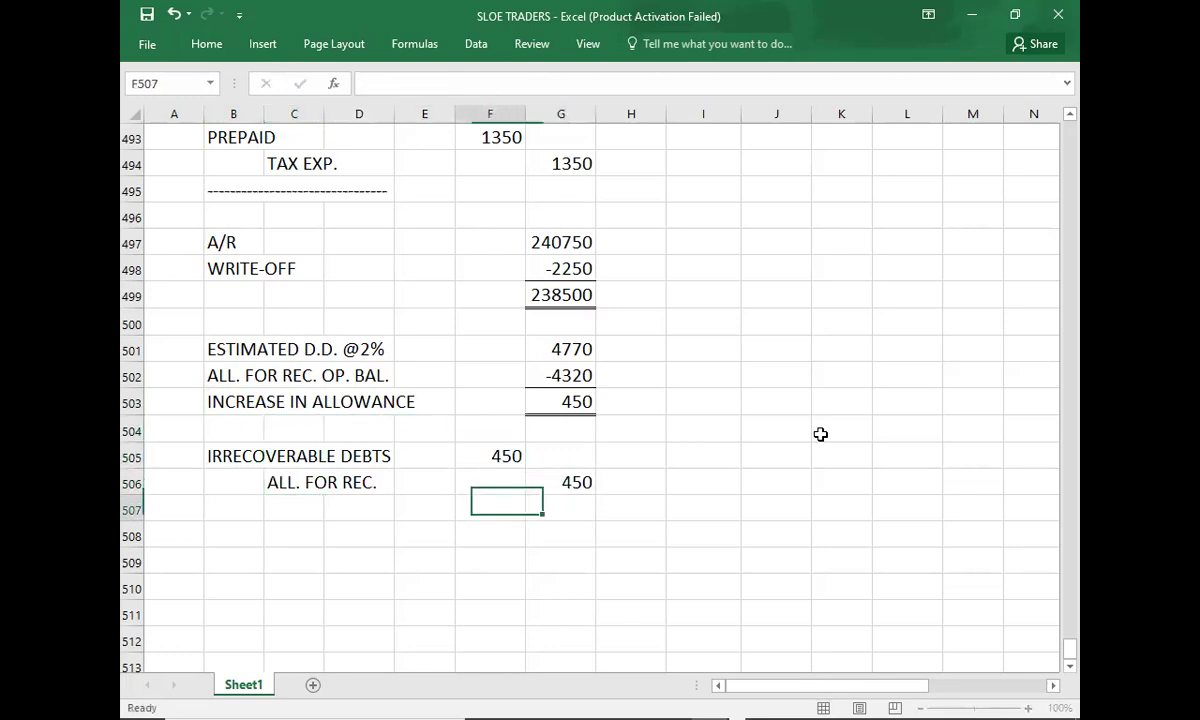
Enter a dashed separator line in B507 below the allowance for receivables journal entry.
{"action": "key", "text": "Left"}
{"action": "key", "text": "Left"}
{"action": "key", "text": "Left"}
{"action": "key", "text": "Left"}
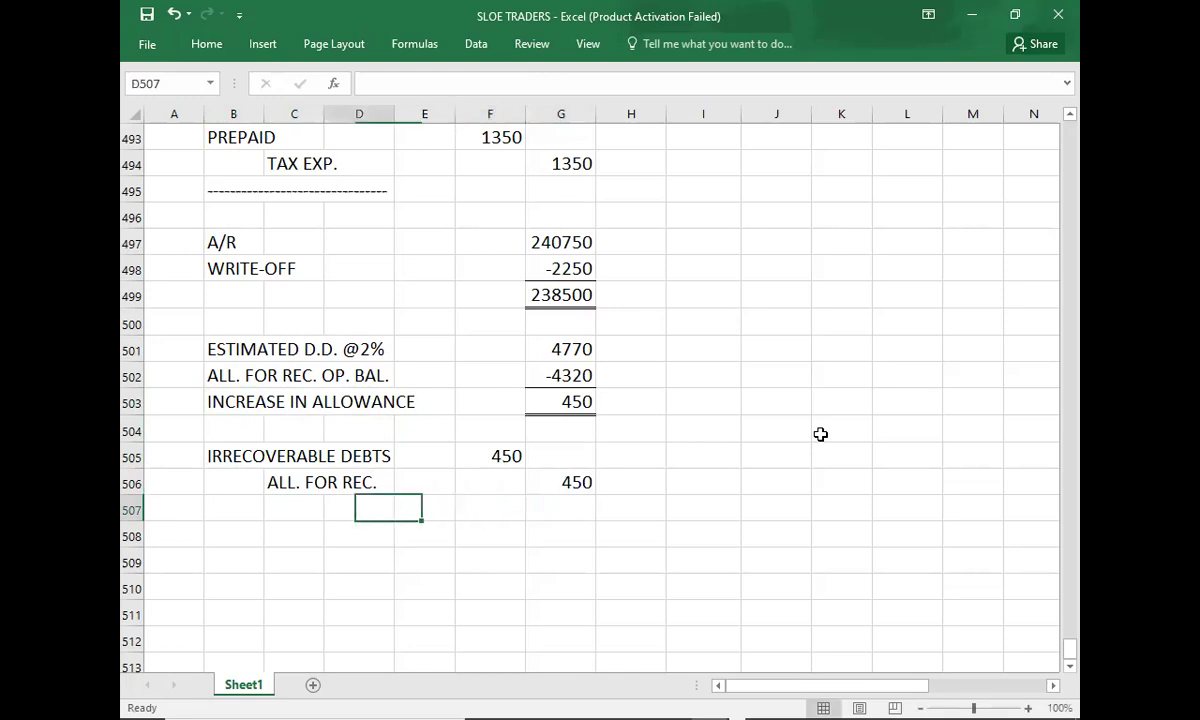
{"action": "type", "text": "-"}
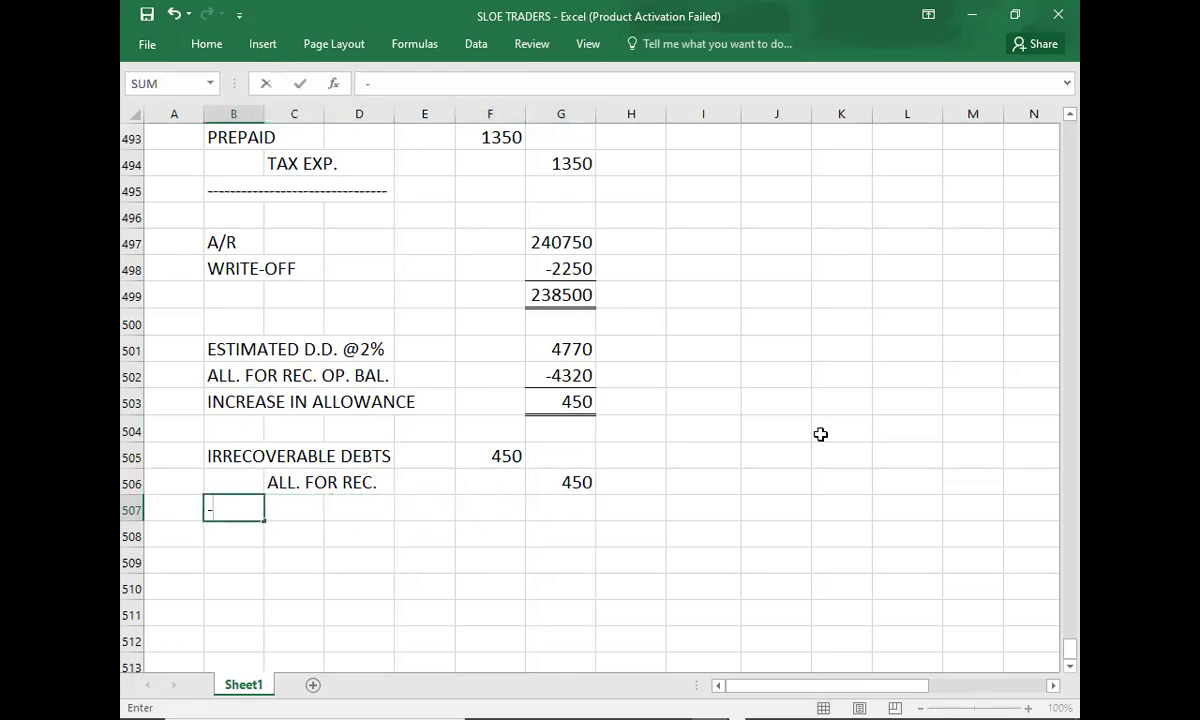
{"action": "type", "text": "------------------------------"}
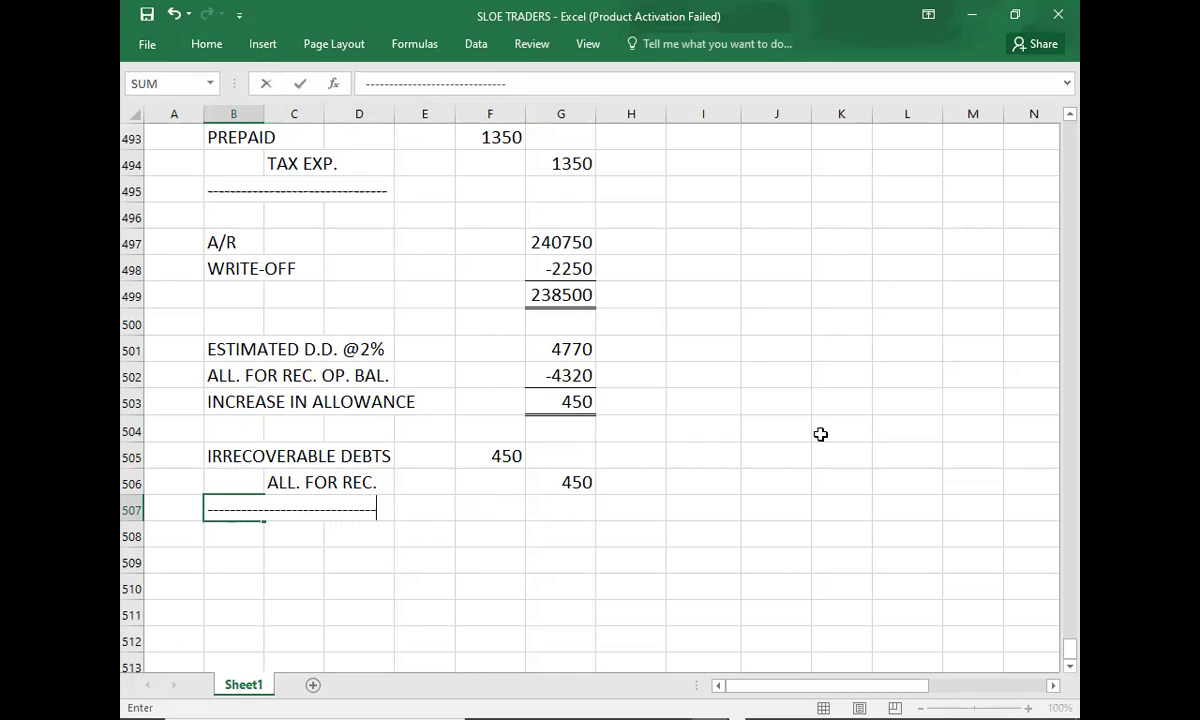
{"action": "key", "text": "Return"}
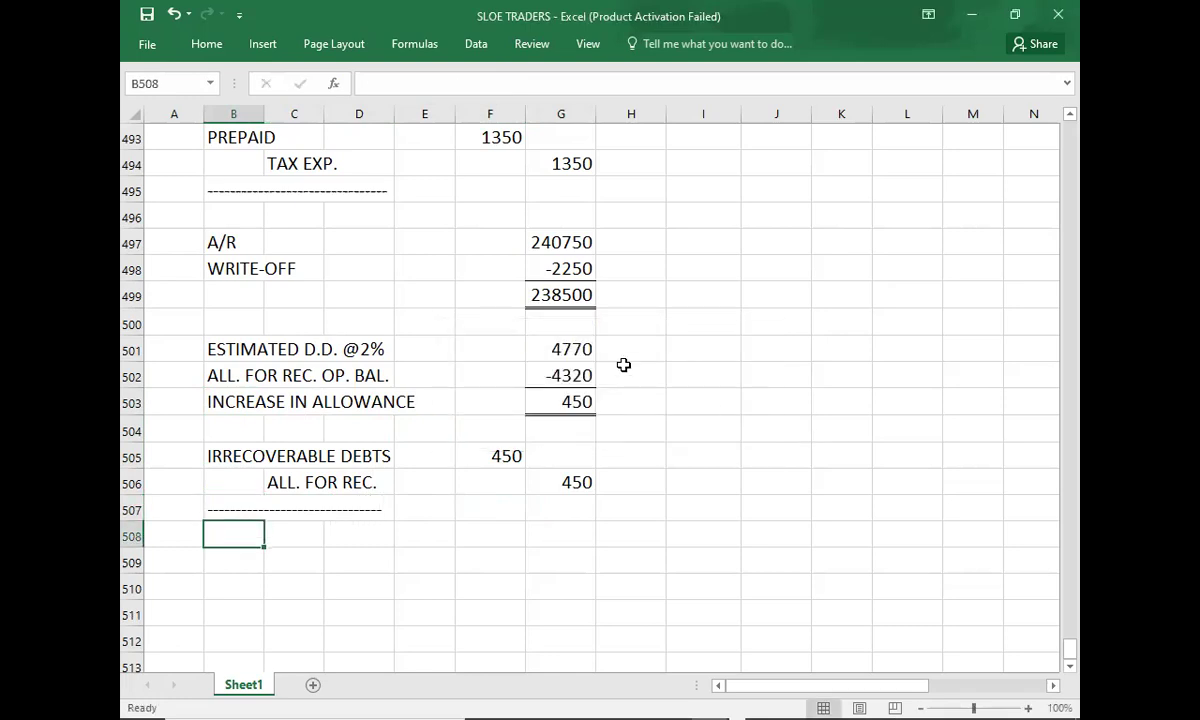
Compare the write-off in G498 and the debit in F505 with the irrecoverable debts line on the PowerPoint operating expenses slide.
{"action": "left_click", "coordinate": [561, 270]}
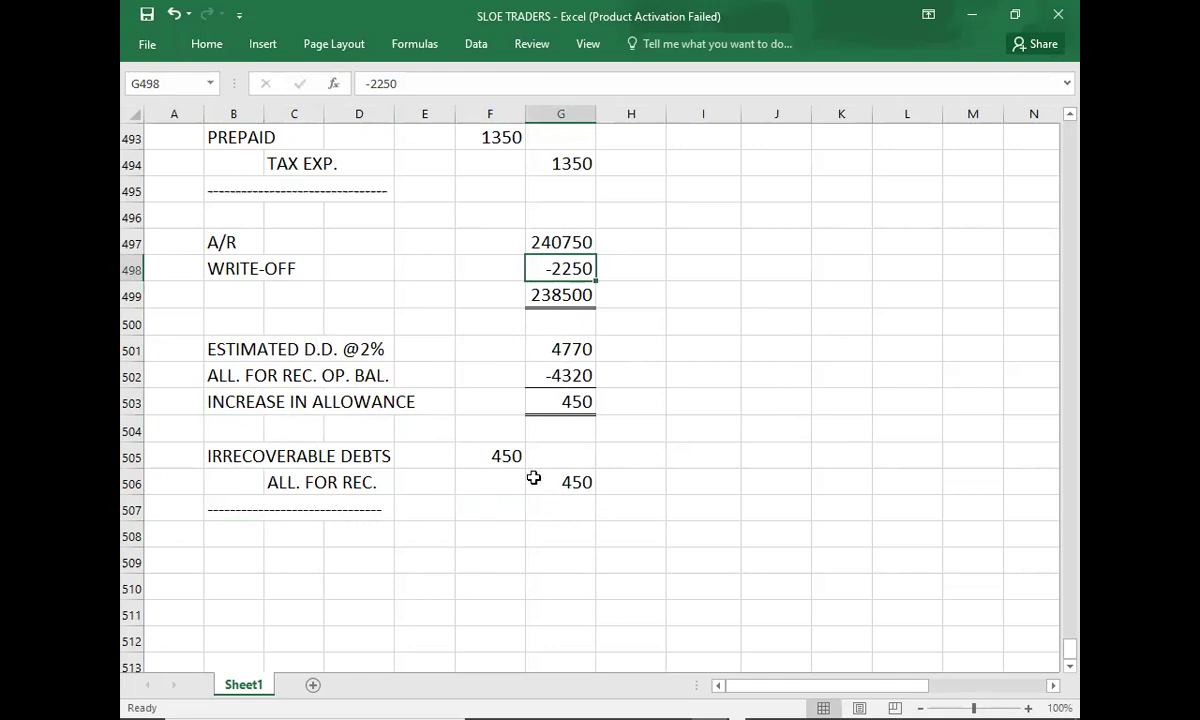
{"action": "left_click", "coordinate": [502, 460]}
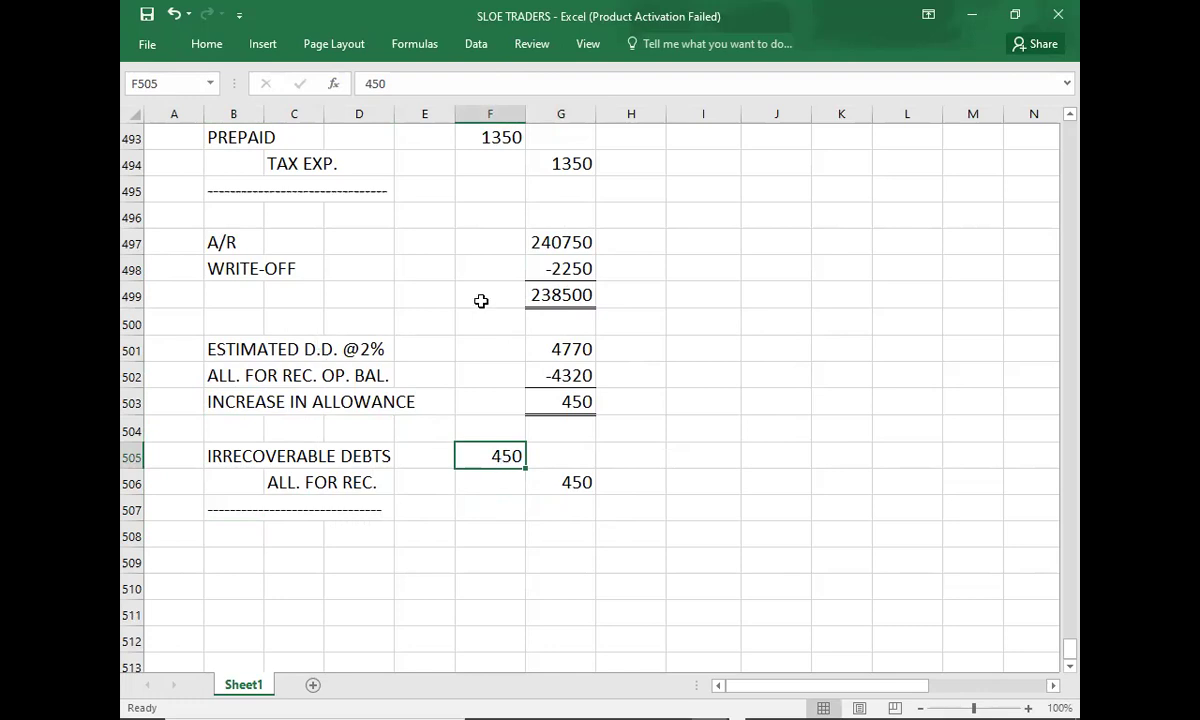
{"action": "left_click", "coordinate": [539, 271]}
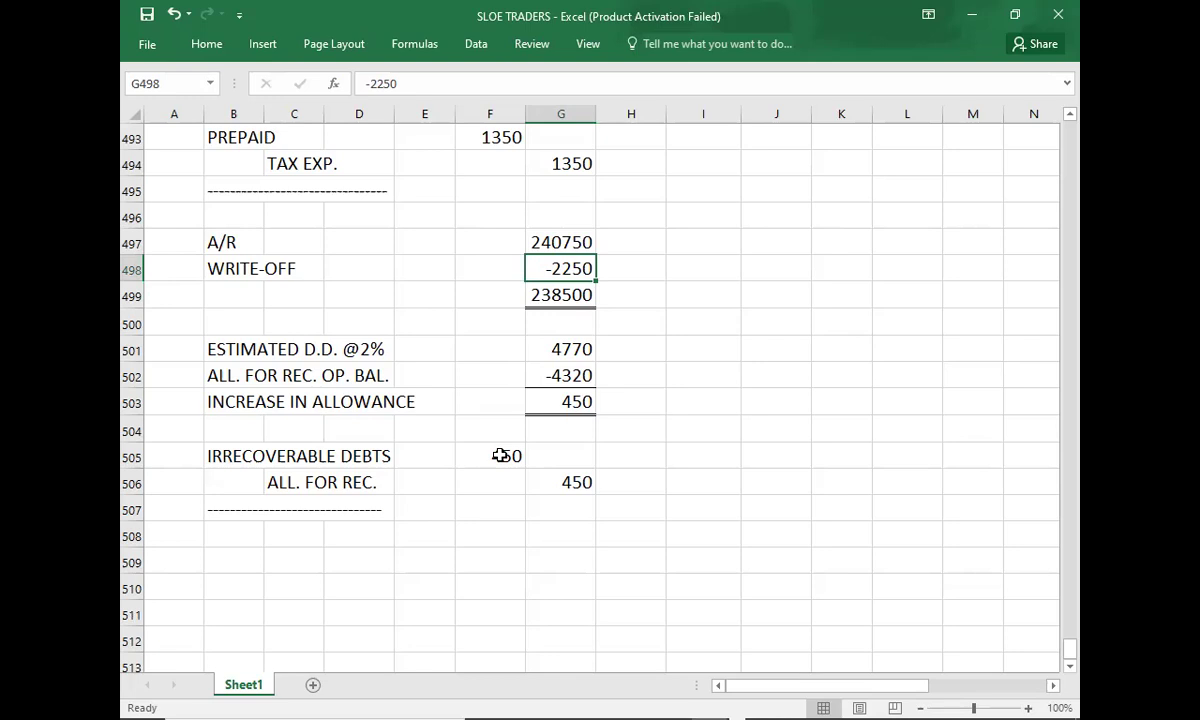
{"action": "key", "text": "alt+Tab"}
{"action": "key", "text": "alt+Tab"}
{"action": "key", "text": "alt+Tab"}
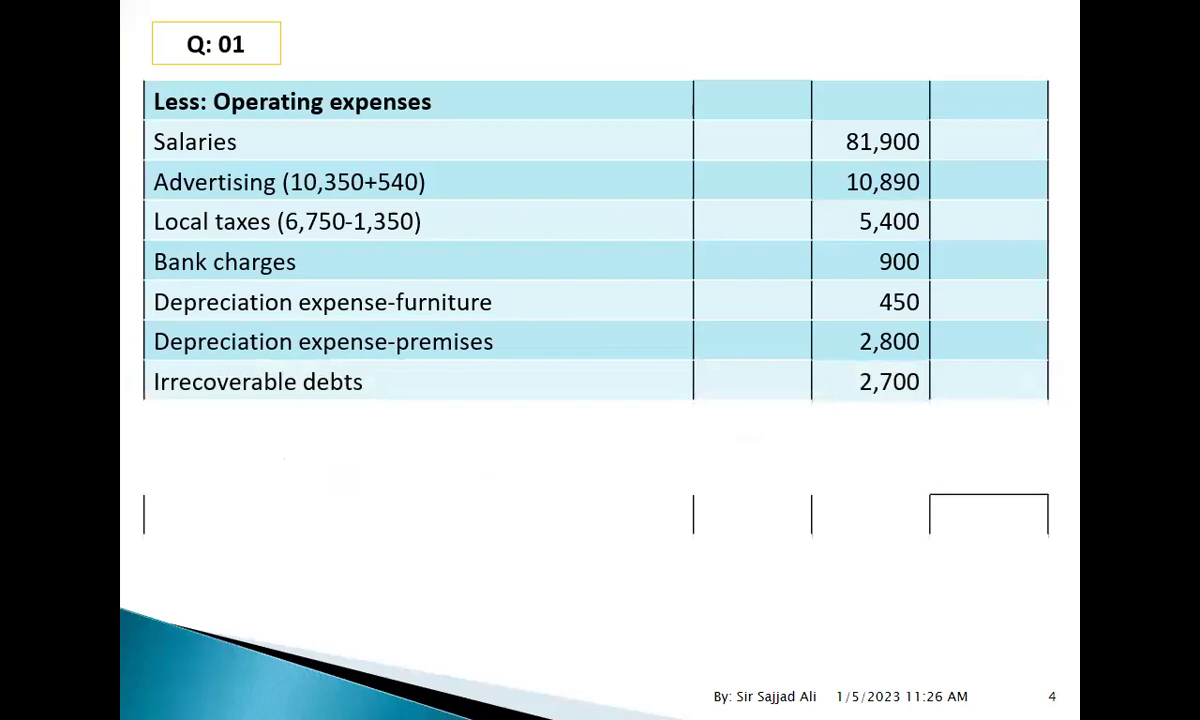
Switch to the question PDF in Acrobat Reader and read the year-end adjustments and requirements.
{"action": "key", "text": "alt+Tab"}
{"action": "key", "text": "alt+Tab"}
{"action": "scroll", "coordinate": [516, 511], "scroll_direction": "down", "scroll_amount": 2}
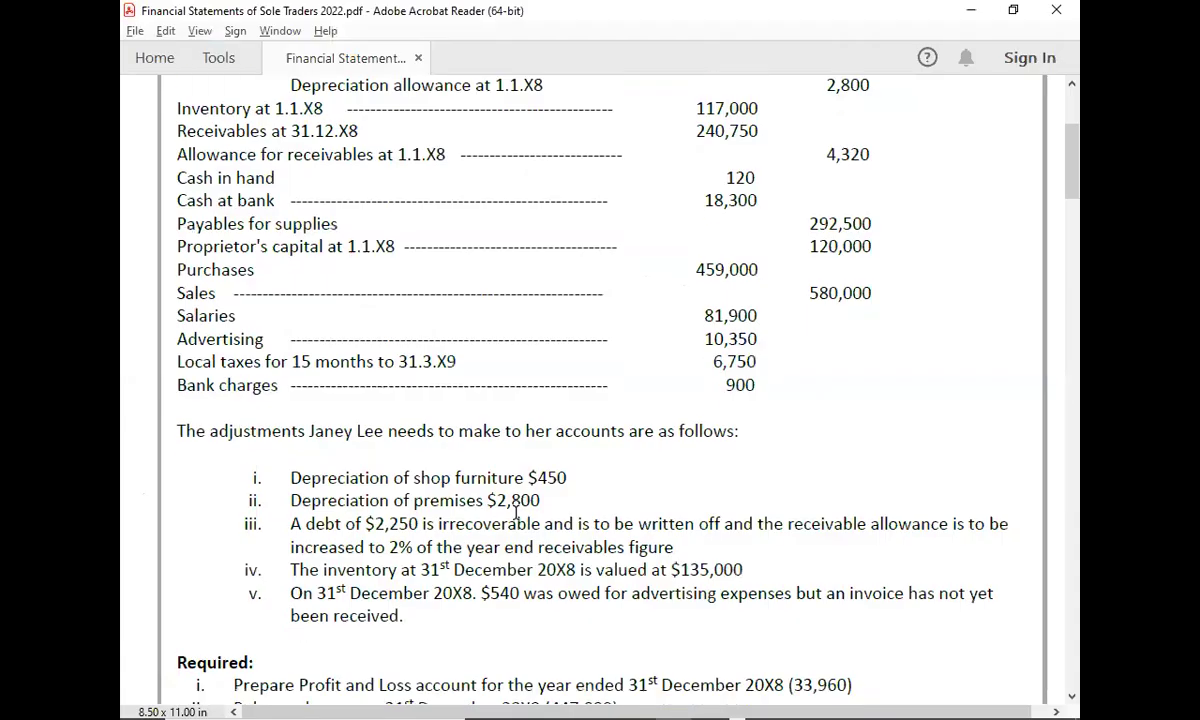
{"action": "scroll", "coordinate": [516, 511], "scroll_direction": "down", "scroll_amount": 2}
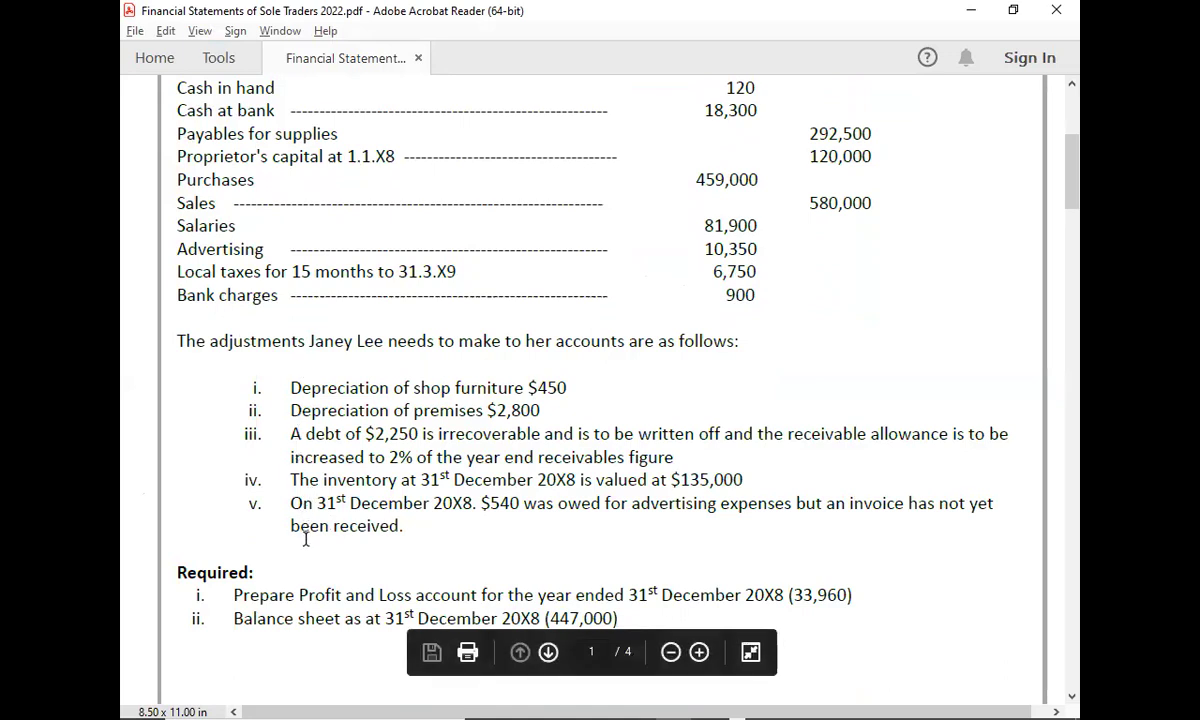
Return to the PowerPoint slideshow, reveal the net profit line and advance to the balance sheet slide.
{"action": "key", "text": "alt+Tab"}
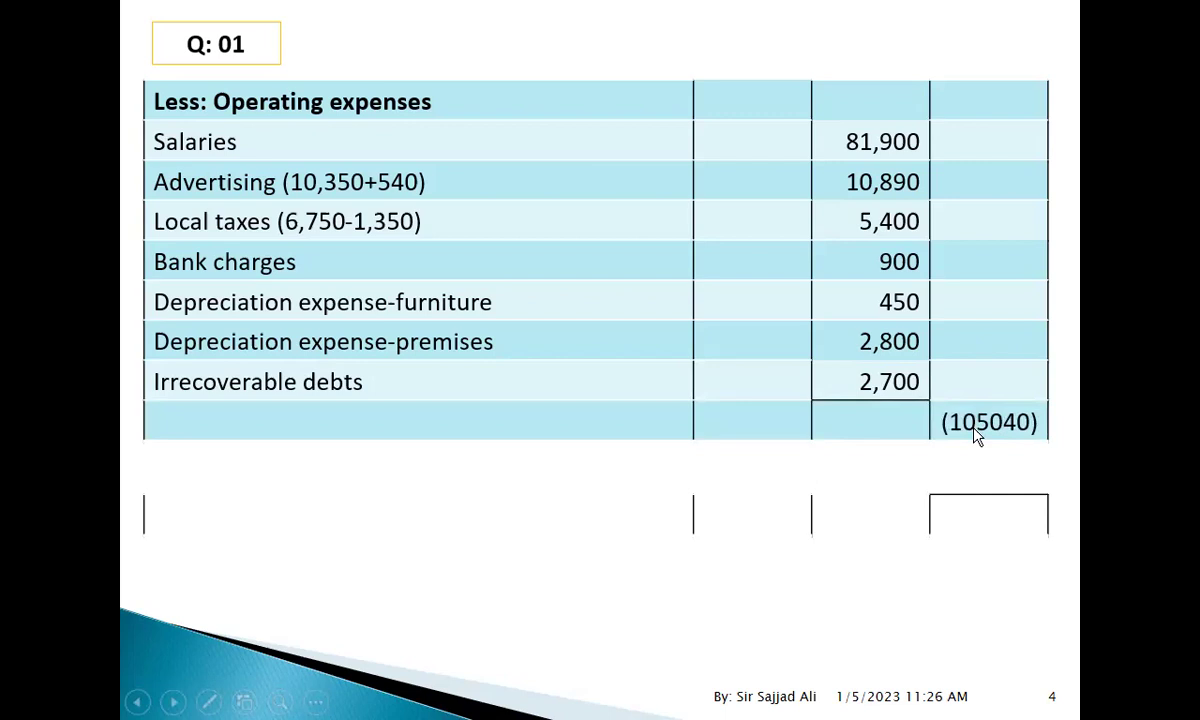
{"action": "key", "text": "Right"}
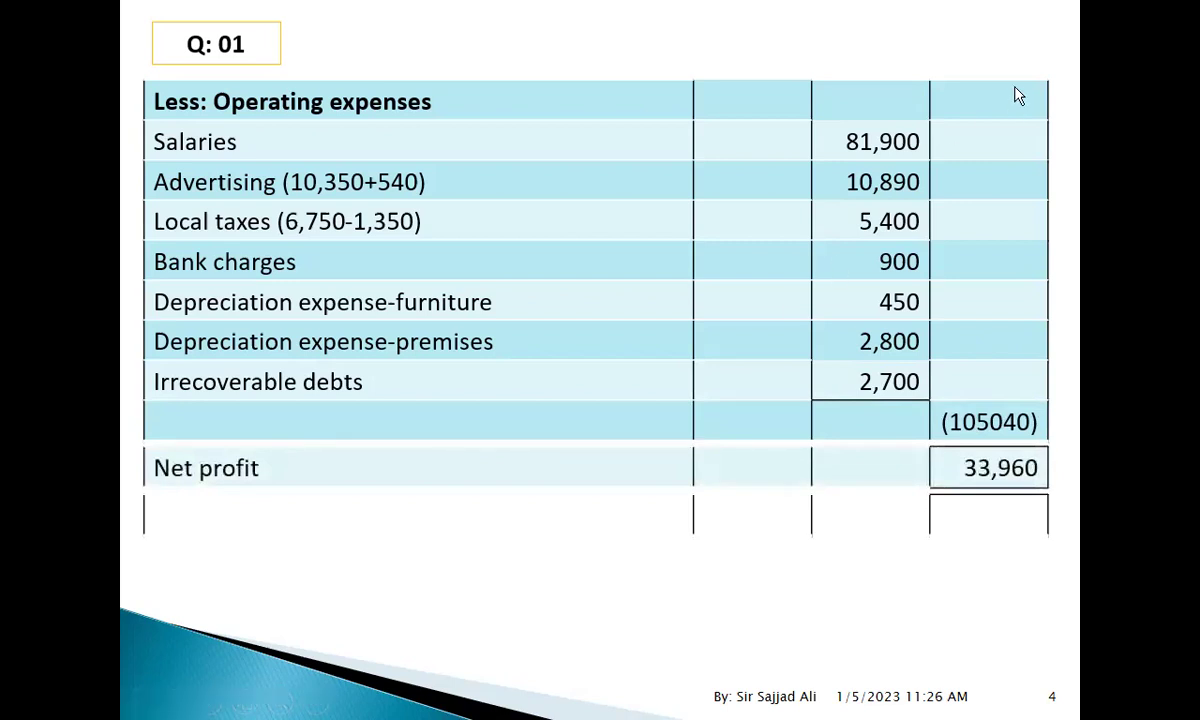
{"action": "left_click", "coordinate": [955, 77]}
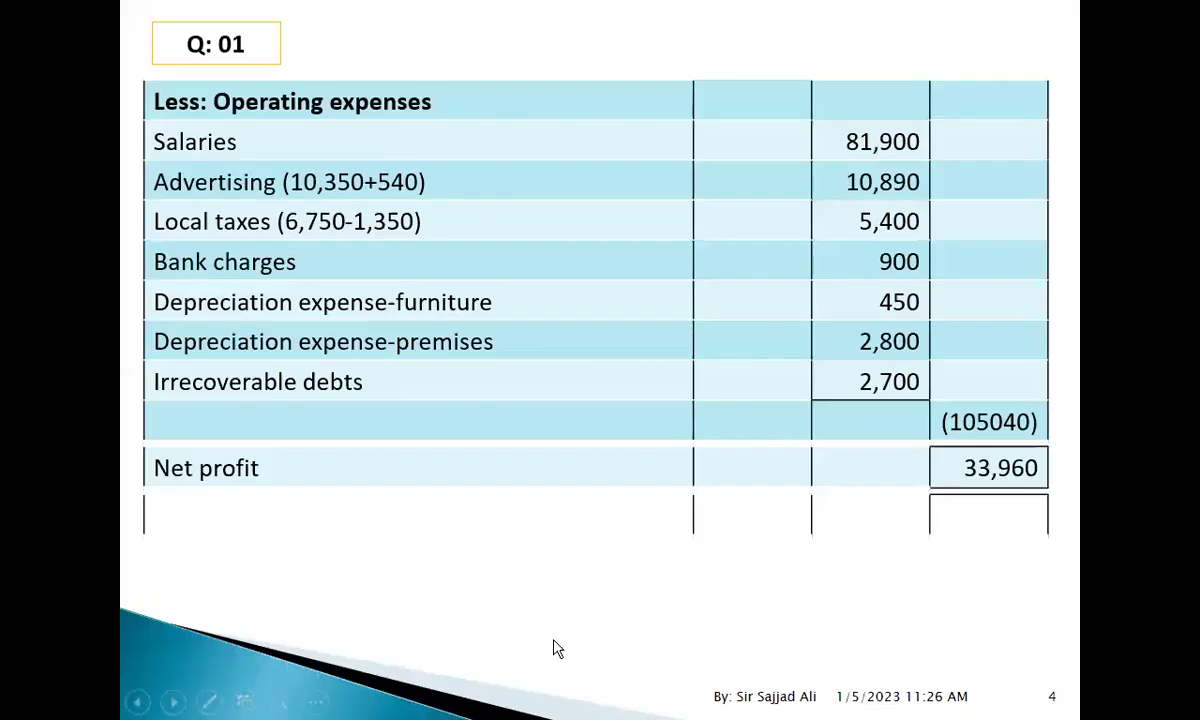
{"action": "left_click", "coordinate": [557, 648]}
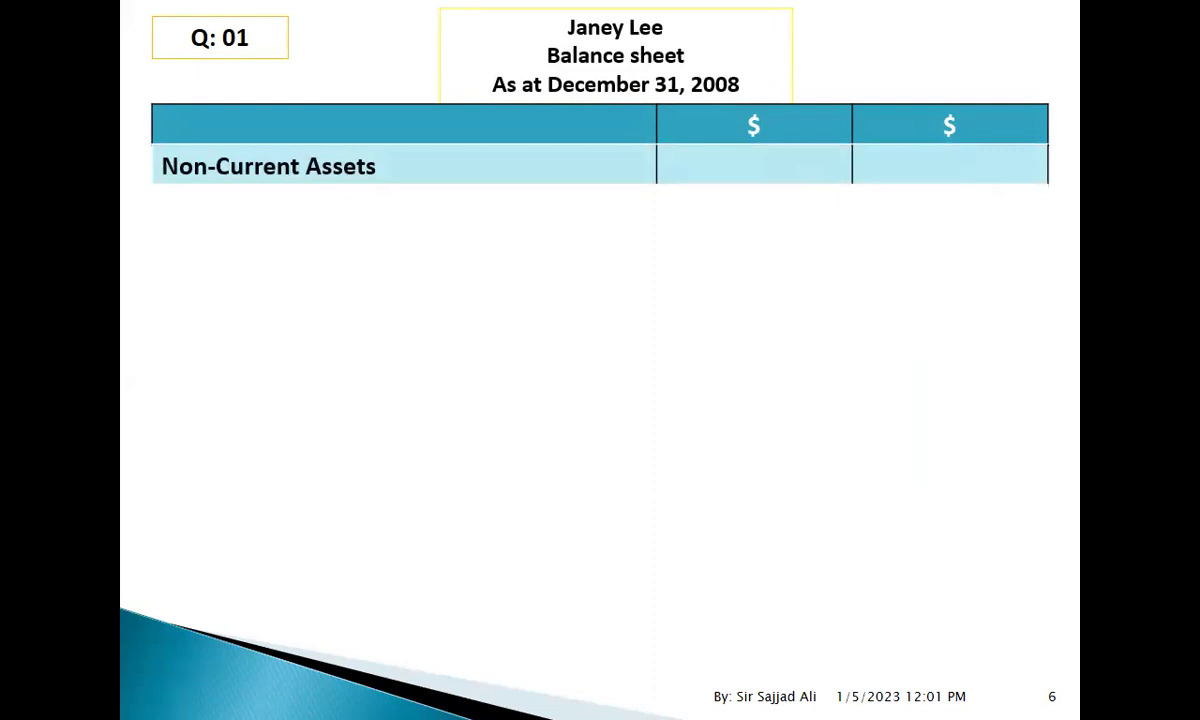
Switch to the question PDF and examine the ledger balances for shop furniture and premises.
{"action": "key", "text": "alt+Tab"}
{"action": "key", "text": "alt+Tab"}
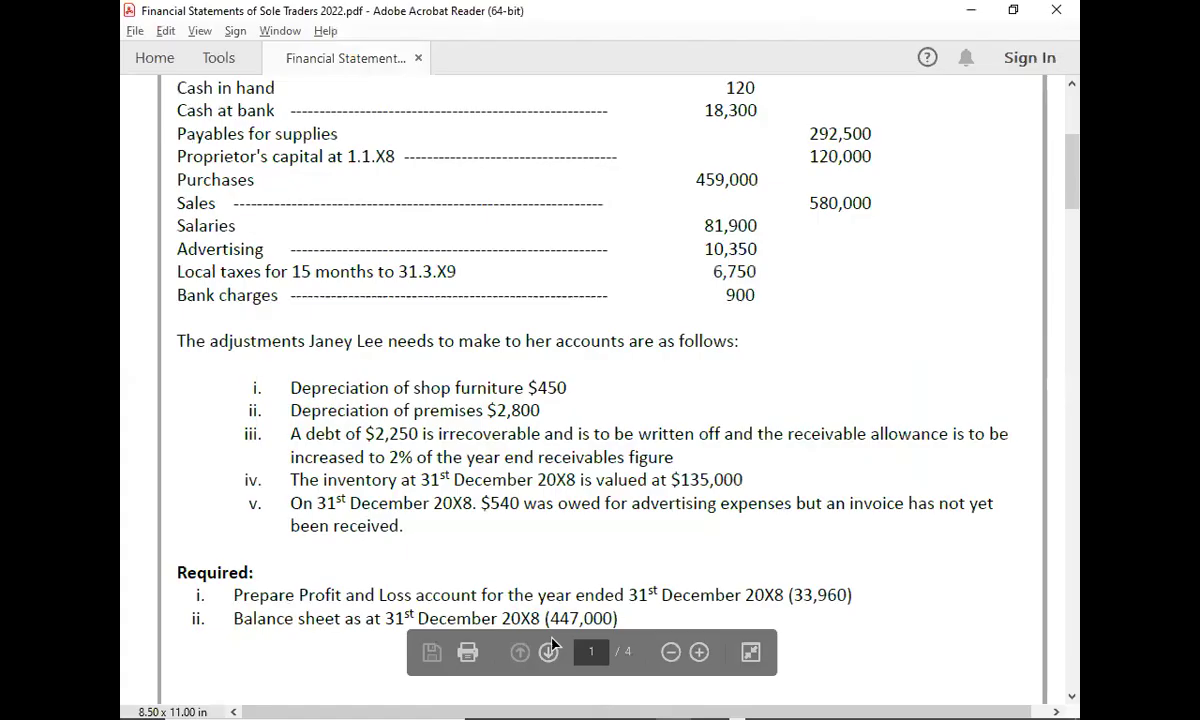
{"action": "scroll", "coordinate": [551, 643], "scroll_direction": "up", "scroll_amount": 3}
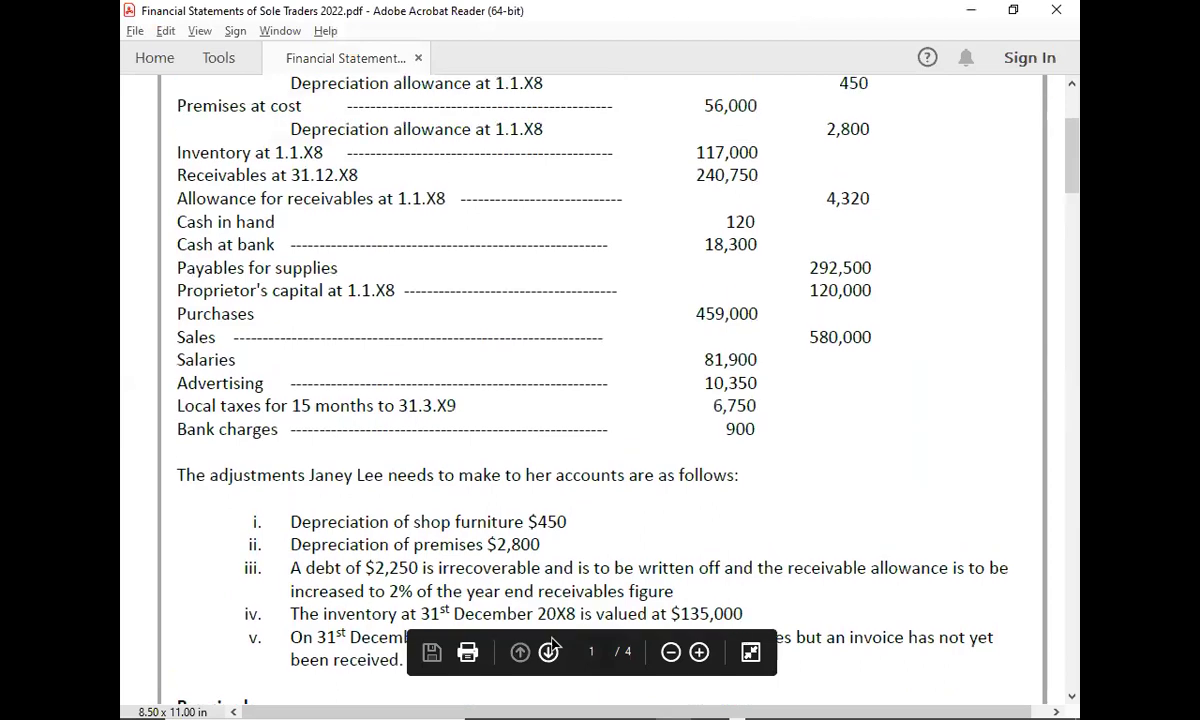
{"action": "scroll", "coordinate": [551, 643], "scroll_direction": "up", "scroll_amount": 2}
{"action": "scroll", "coordinate": [551, 643], "scroll_direction": "up", "scroll_amount": 1}
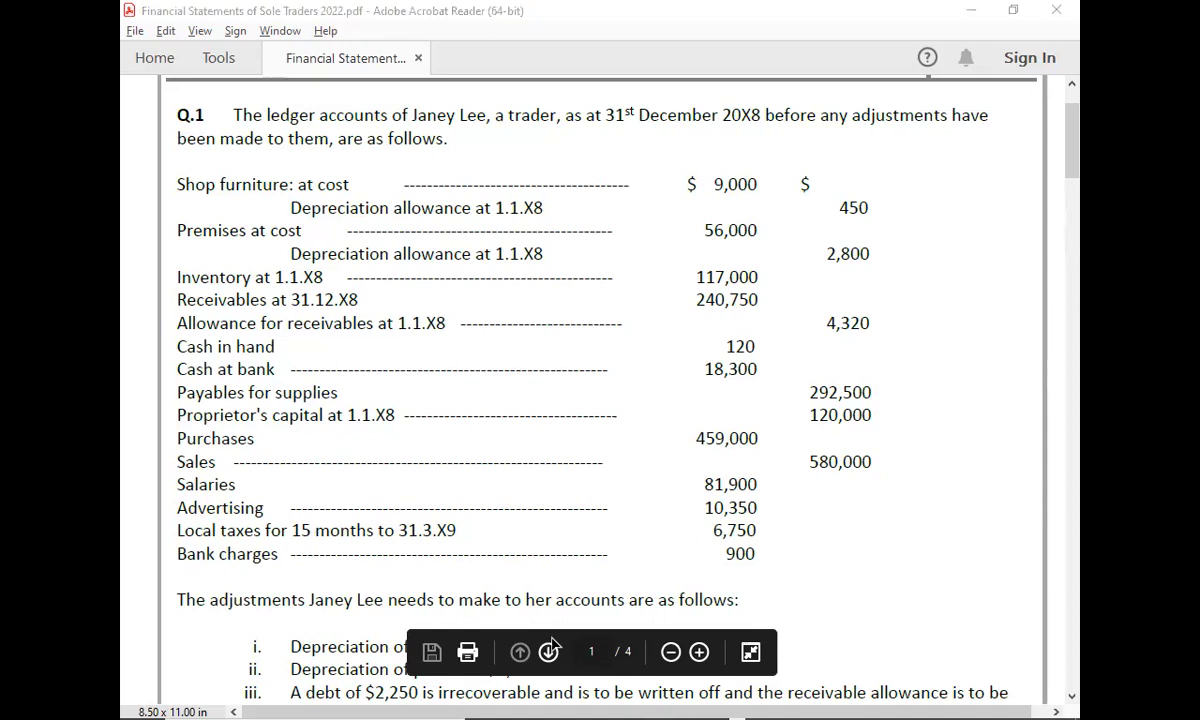
Reveal the shop furniture line on the PowerPoint balance sheet and check its depreciation figures in the question PDF.
{"action": "key", "text": "alt+Tab"}
{"action": "key", "text": "alt+Tab"}
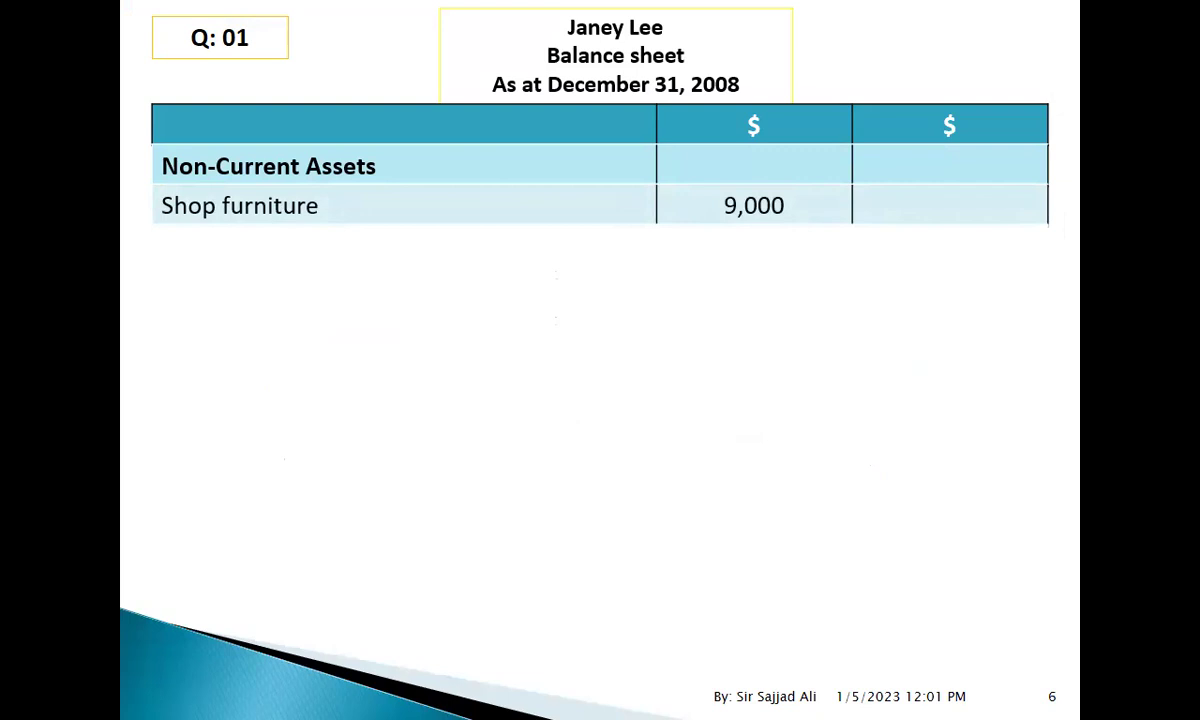
{"action": "key", "text": "alt+Tab"}
{"action": "key", "text": "Tab"}
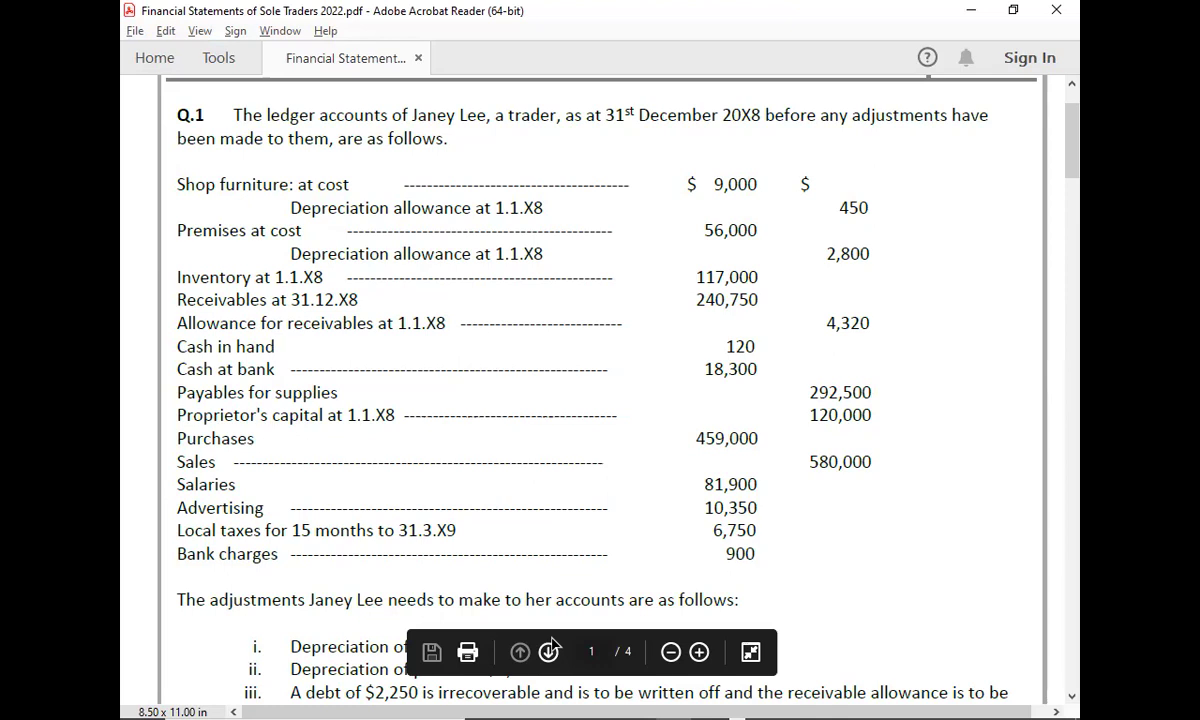
{"action": "scroll", "coordinate": [553, 645], "scroll_direction": "down", "scroll_amount": 1}
{"action": "scroll", "coordinate": [553, 645], "scroll_direction": "down", "scroll_amount": 5}
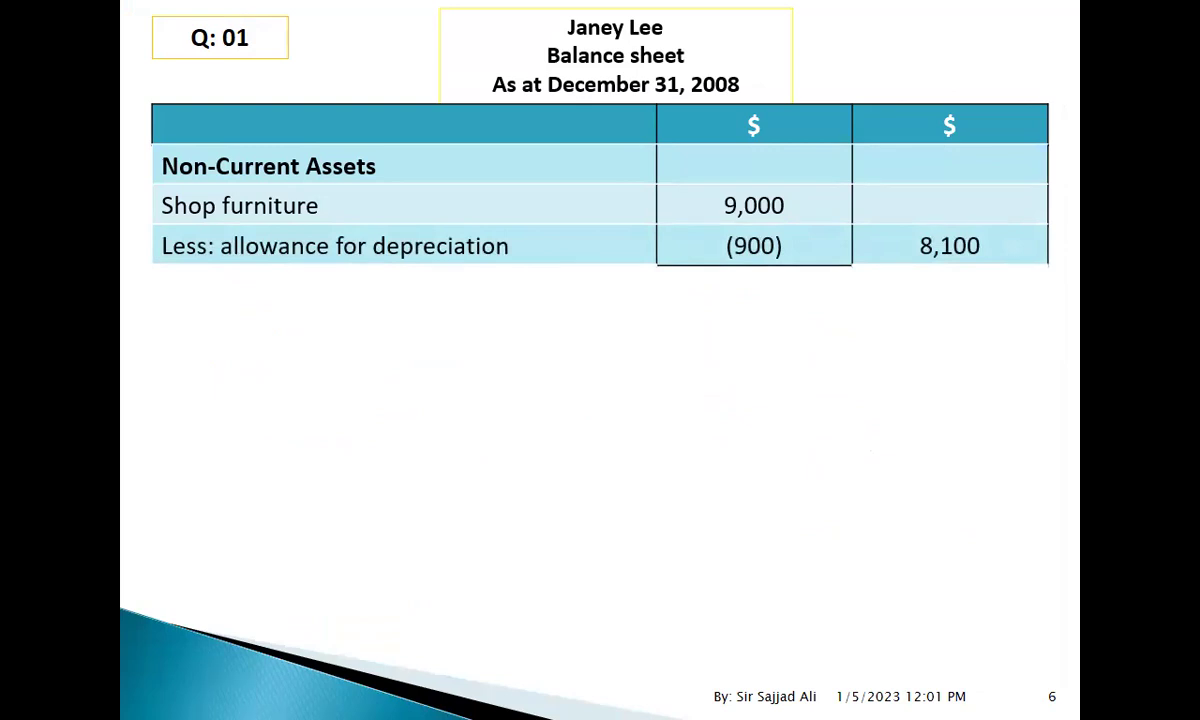
Check the premises cost in the question PDF and reveal the Premises line on the PowerPoint balance sheet.
{"action": "key", "text": "alt+Tab"}
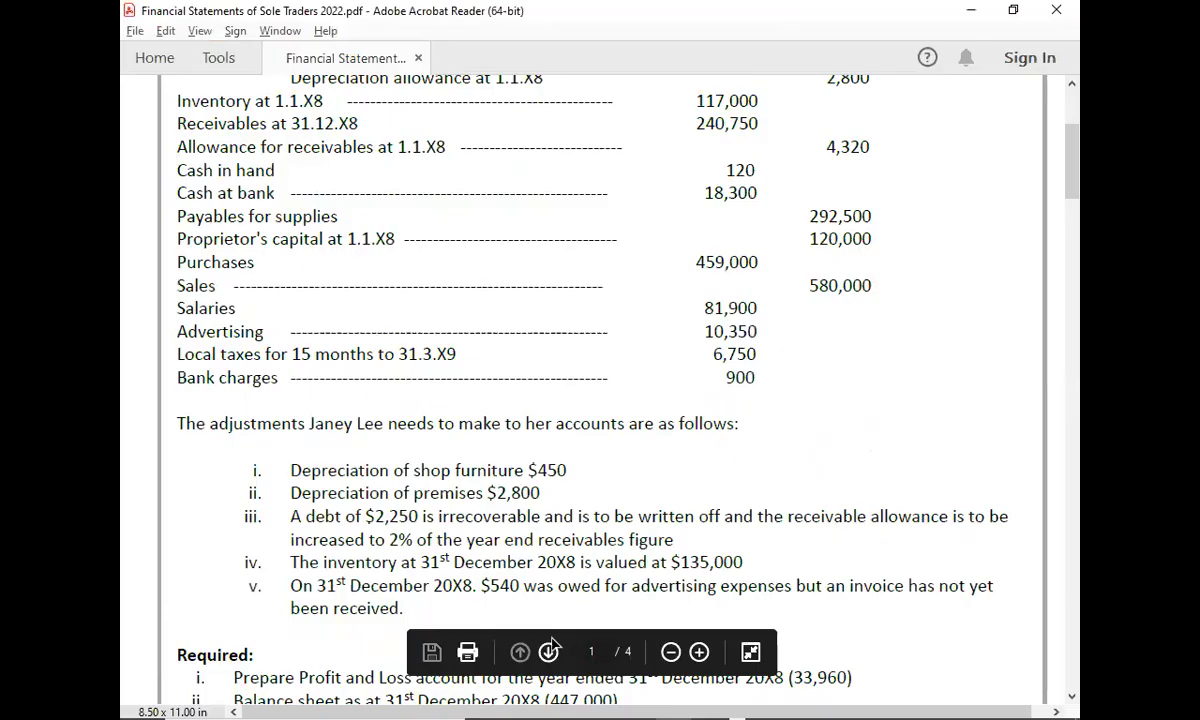
{"action": "scroll", "coordinate": [553, 643], "scroll_direction": "up", "scroll_amount": 5}
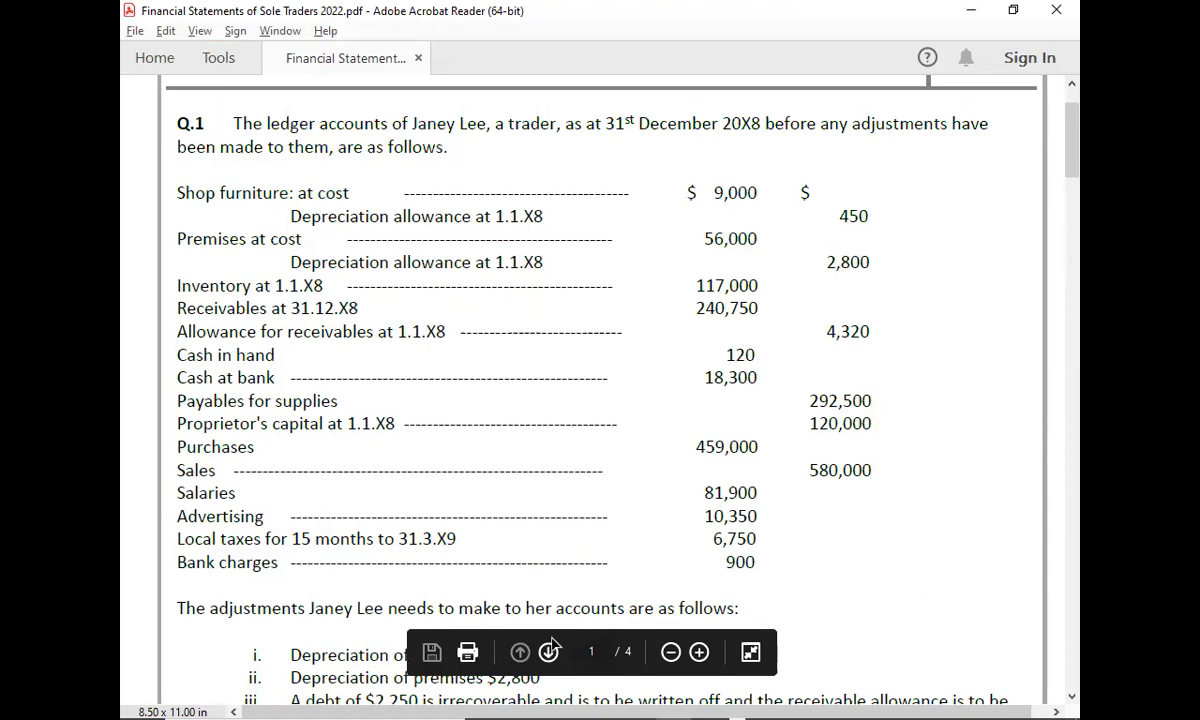
{"action": "key", "text": "alt+Tab"}
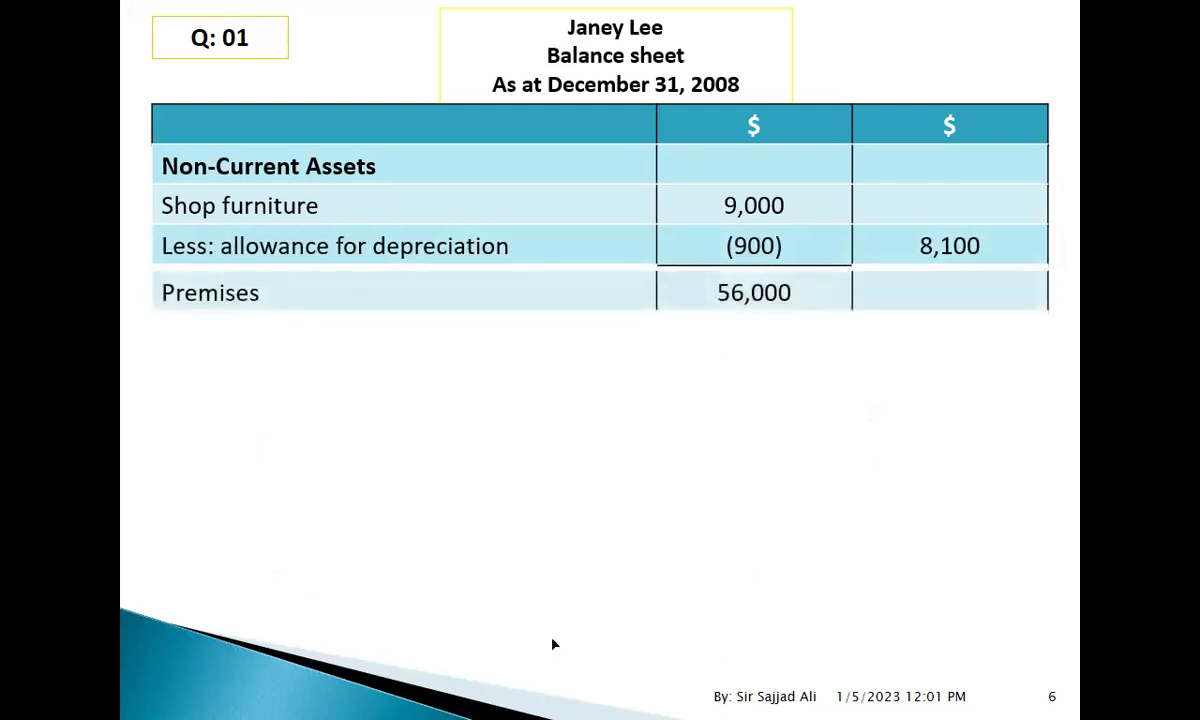
Check the premises depreciation adjustment in the question PDF and reveal the premises' depreciation allowance line on the PowerPoint balance sheet.
{"action": "key", "text": "alt+Tab"}
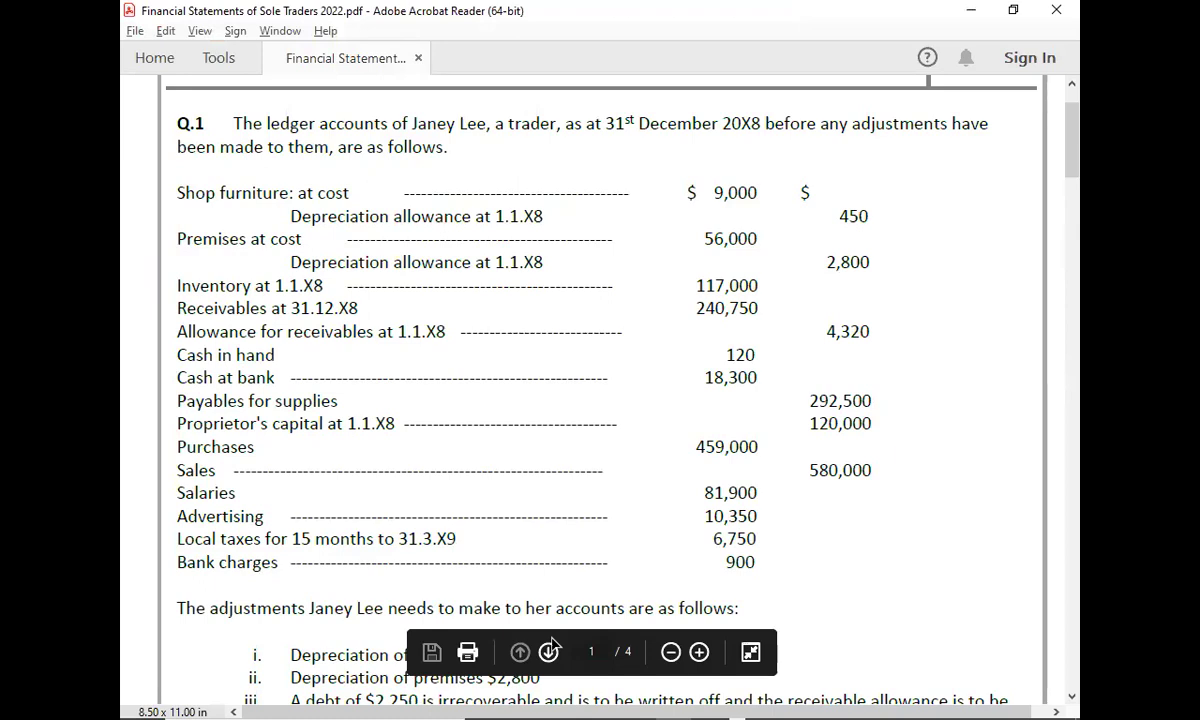
{"action": "scroll", "coordinate": [553, 644], "scroll_direction": "down", "scroll_amount": 1}
{"action": "scroll", "coordinate": [553, 644], "scroll_direction": "down", "scroll_amount": 4}
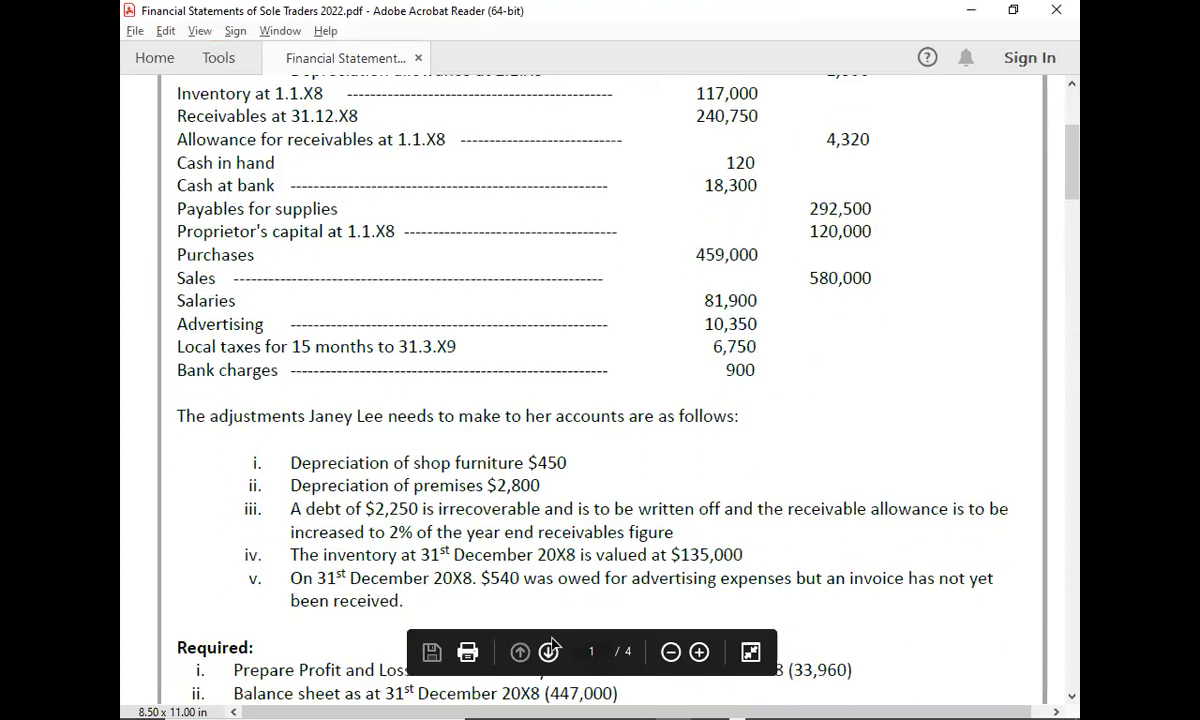
{"action": "scroll", "coordinate": [553, 644], "scroll_direction": "down", "scroll_amount": 2}
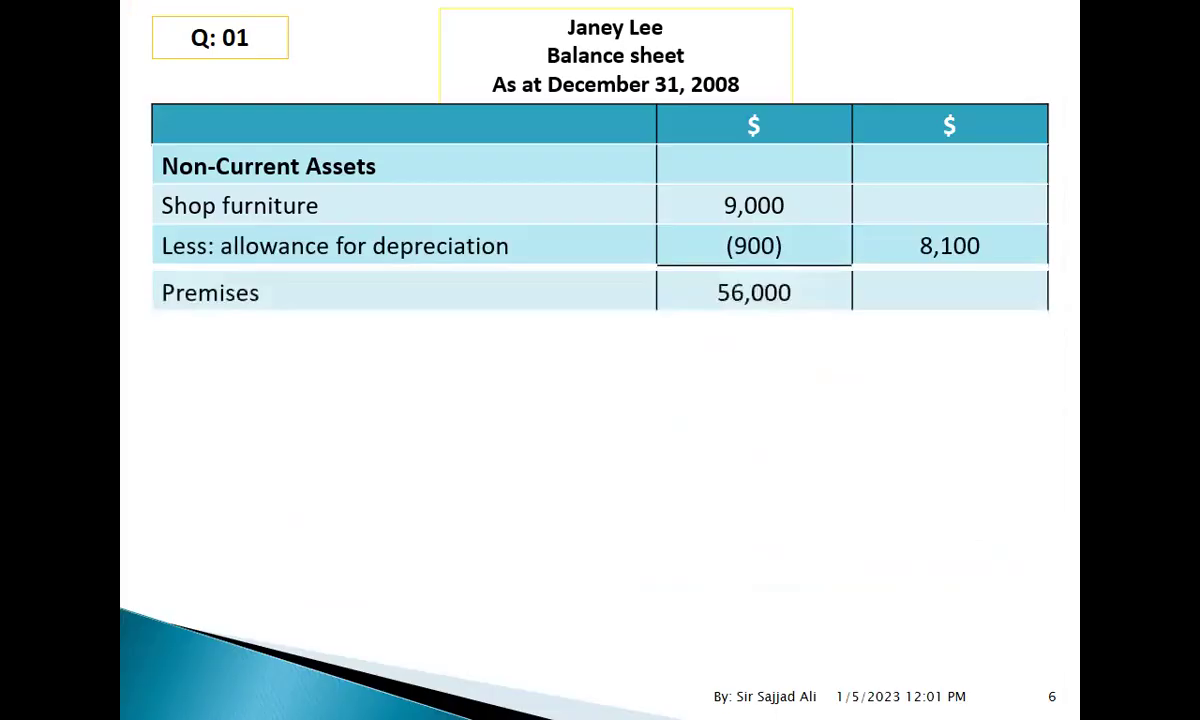
{"action": "key", "text": "Right"}
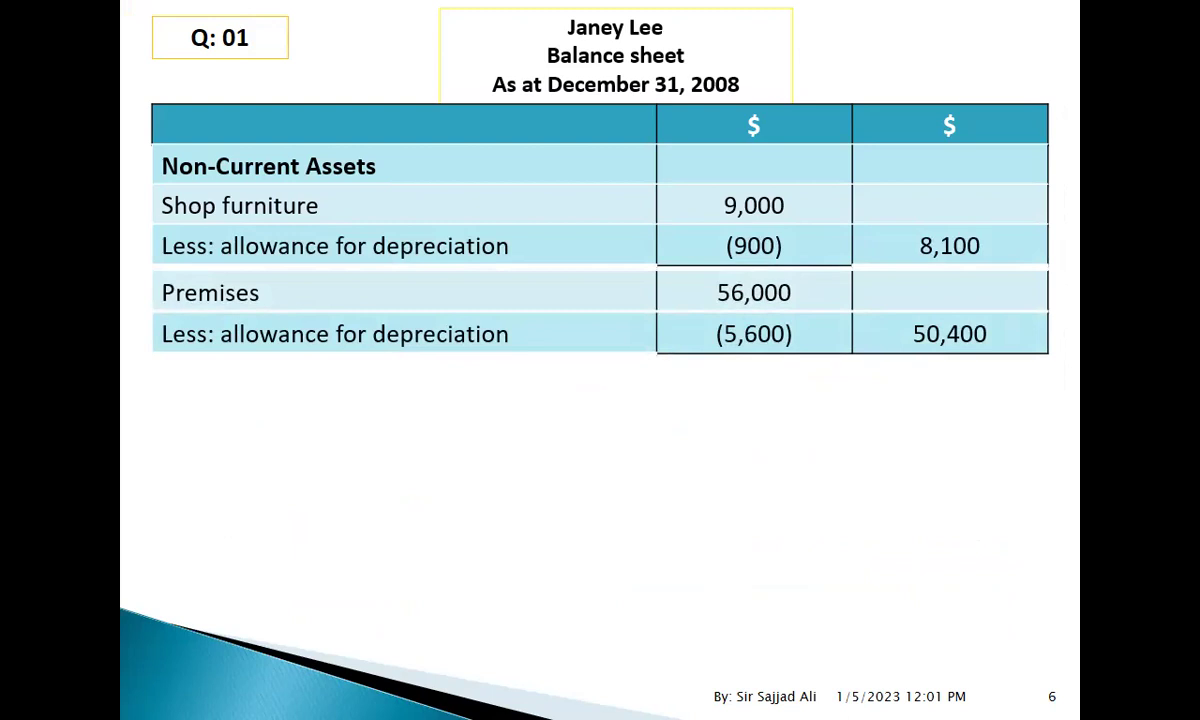
Look over the PDF's ledger balances, then reveal the non-current assets total and the Current Assets heading on the PowerPoint slide.
{"action": "key", "text": "alt+Tab"}
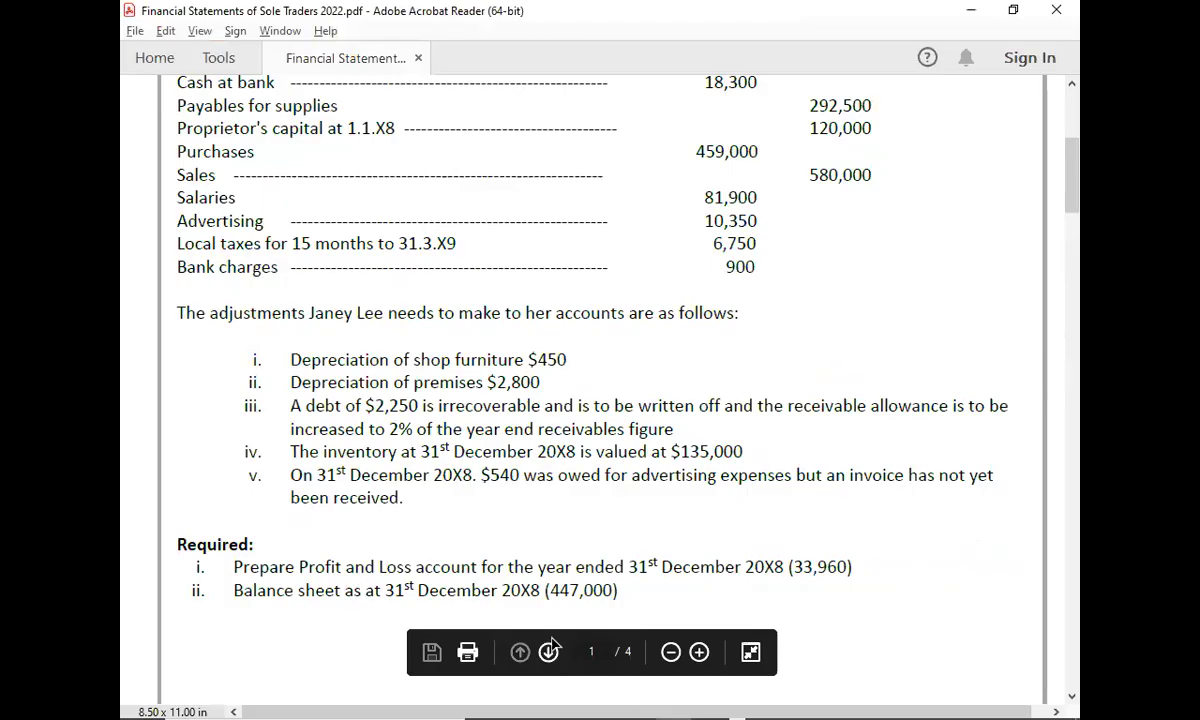
{"action": "scroll", "coordinate": [553, 643], "scroll_direction": "up", "scroll_amount": 6}
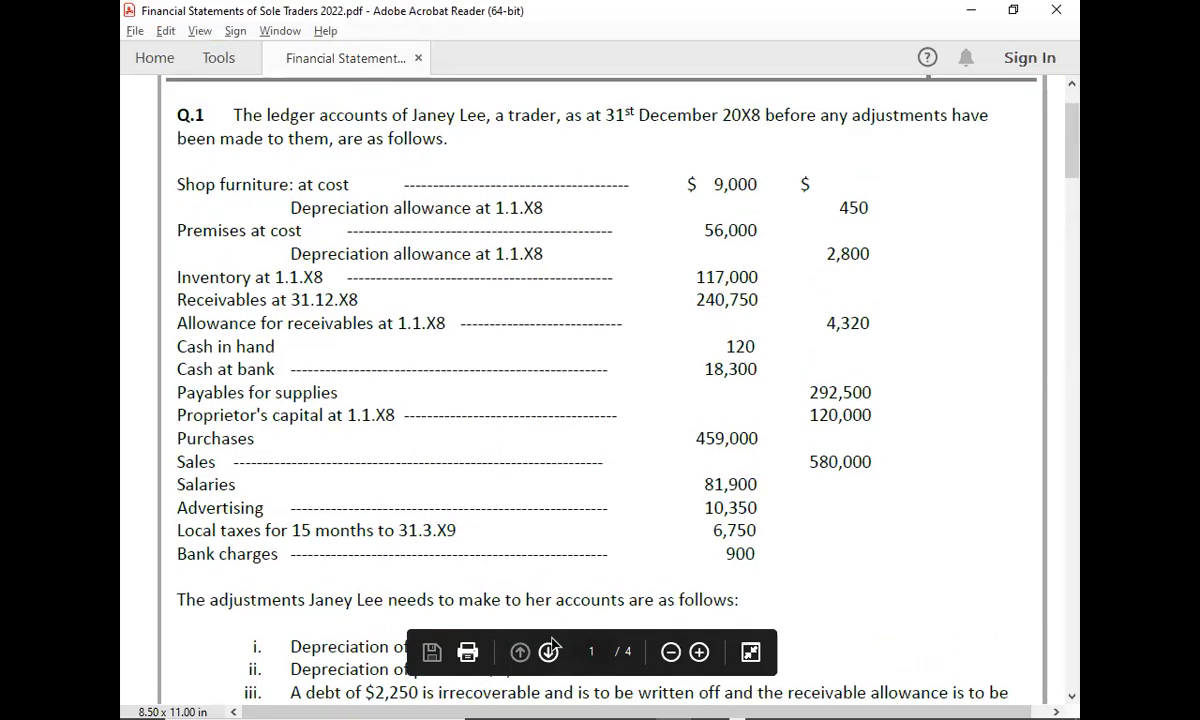
{"action": "key", "text": "alt+Tab"}
{"action": "key", "text": "Right"}
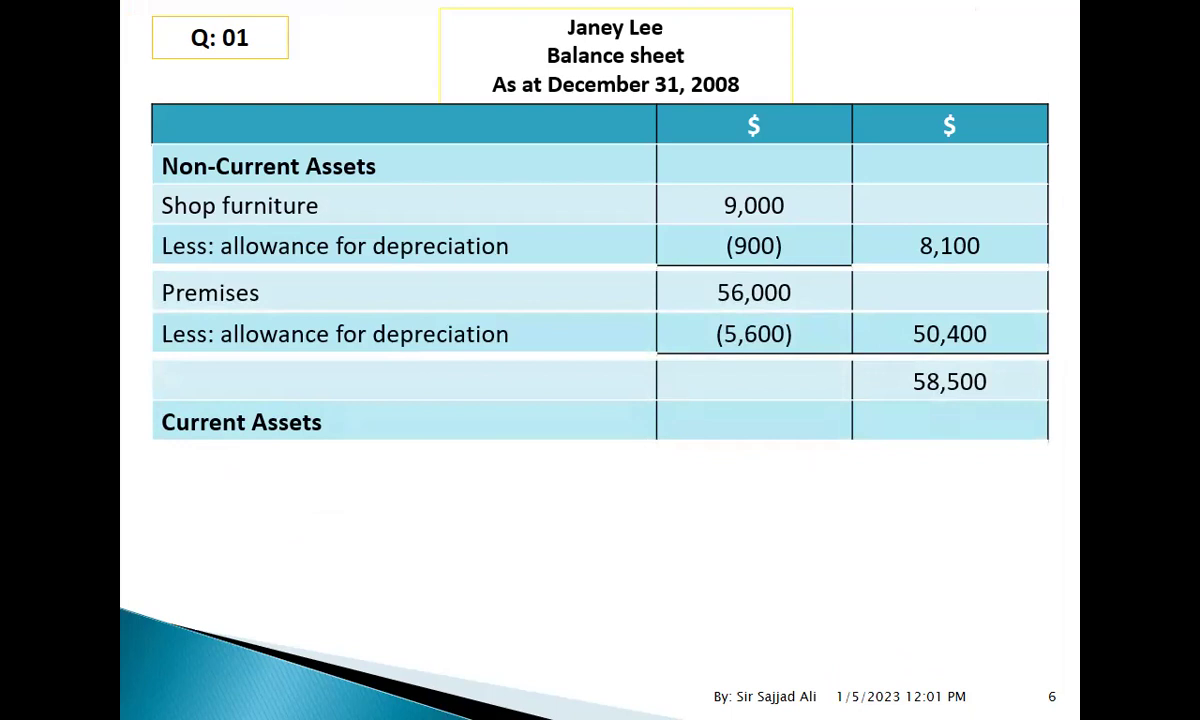
Check the year-end inventory valuation in the question PDF and reveal the Inventory line on the PowerPoint balance sheet.
{"action": "key", "text": "alt+Tab"}
{"action": "scroll", "coordinate": [553, 643], "scroll_direction": "down", "scroll_amount": 1}
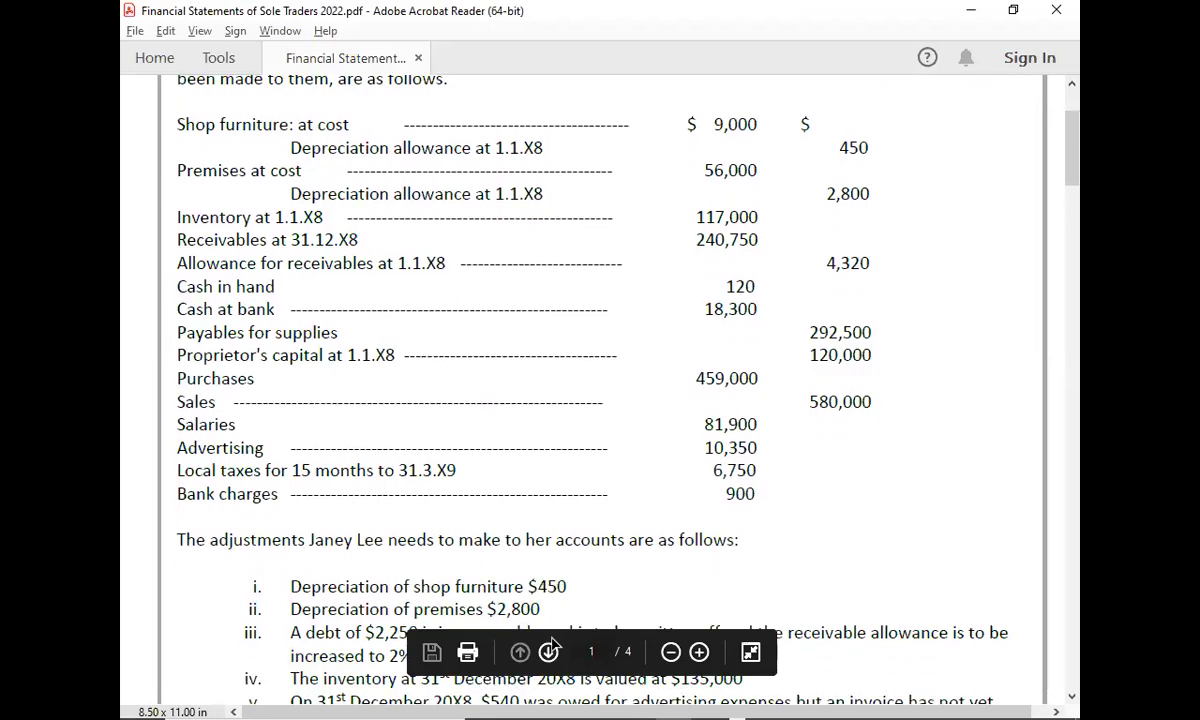
{"action": "scroll", "coordinate": [553, 643], "scroll_direction": "down", "scroll_amount": 4}
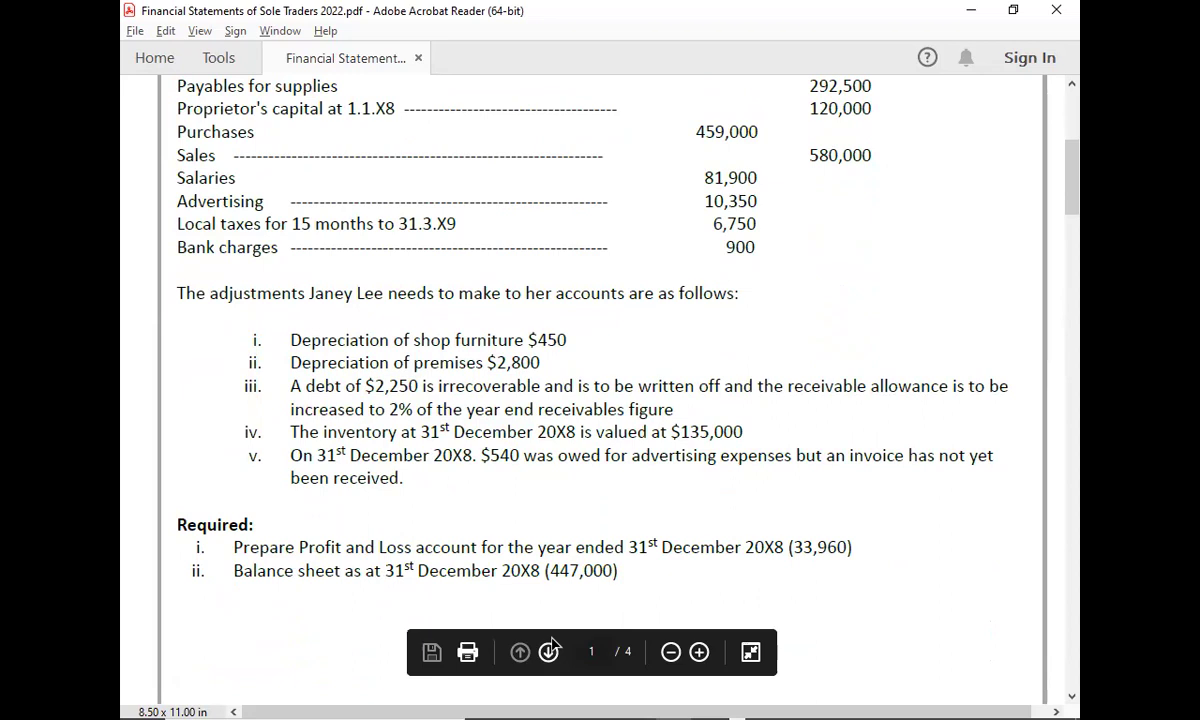
{"action": "key", "text": "alt+Tab"}
{"action": "key", "text": "Right"}
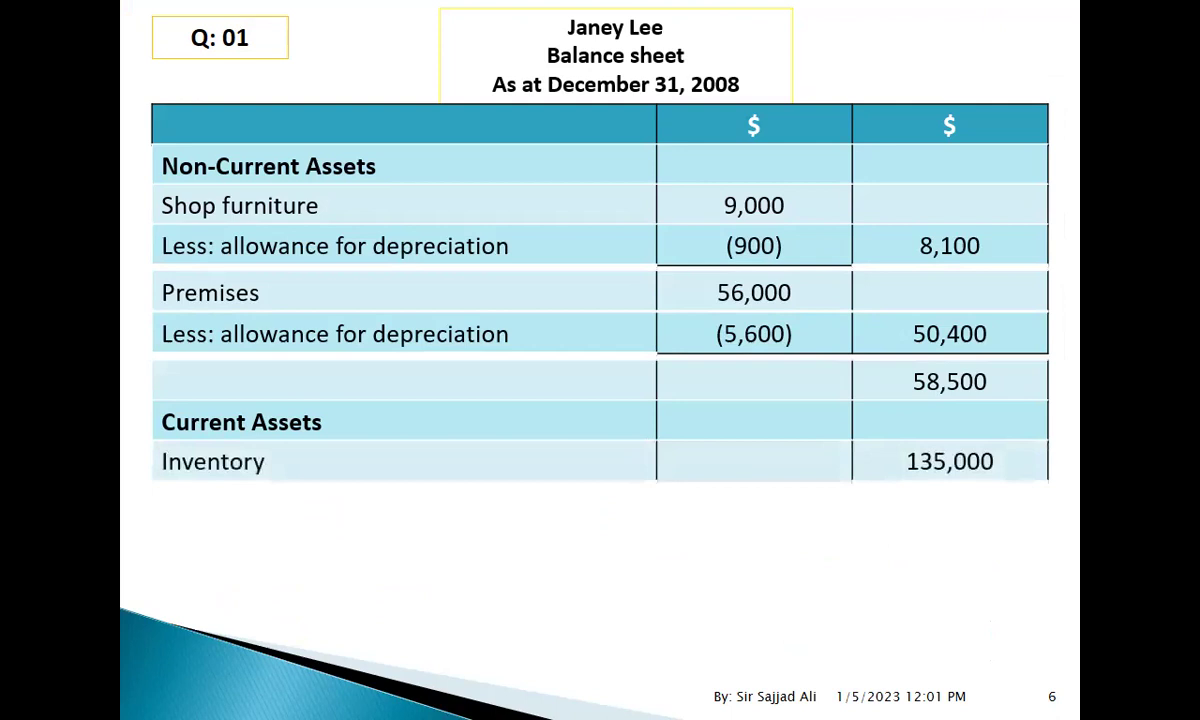
Check the receivables in the question PDF and the write-off working in Excel, then reveal the Account receivables line on the PowerPoint balance sheet.
{"action": "key", "text": "alt+Tab"}
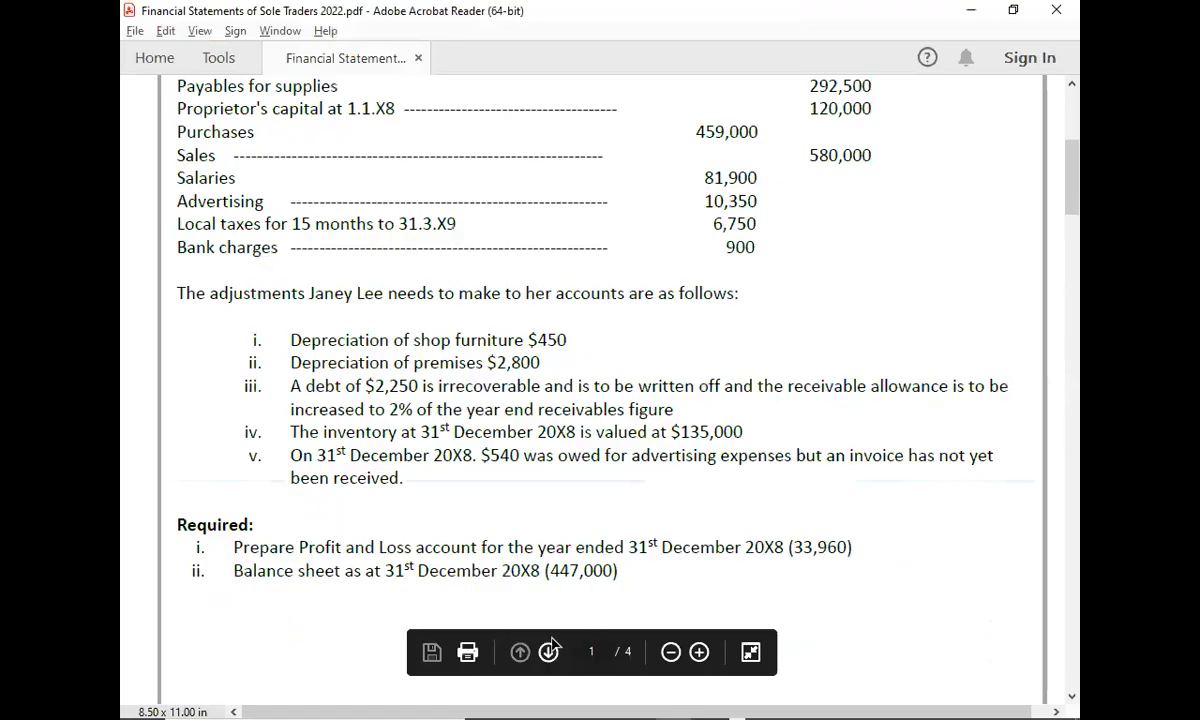
{"action": "scroll", "coordinate": [551, 643], "scroll_direction": "up", "scroll_amount": 5}
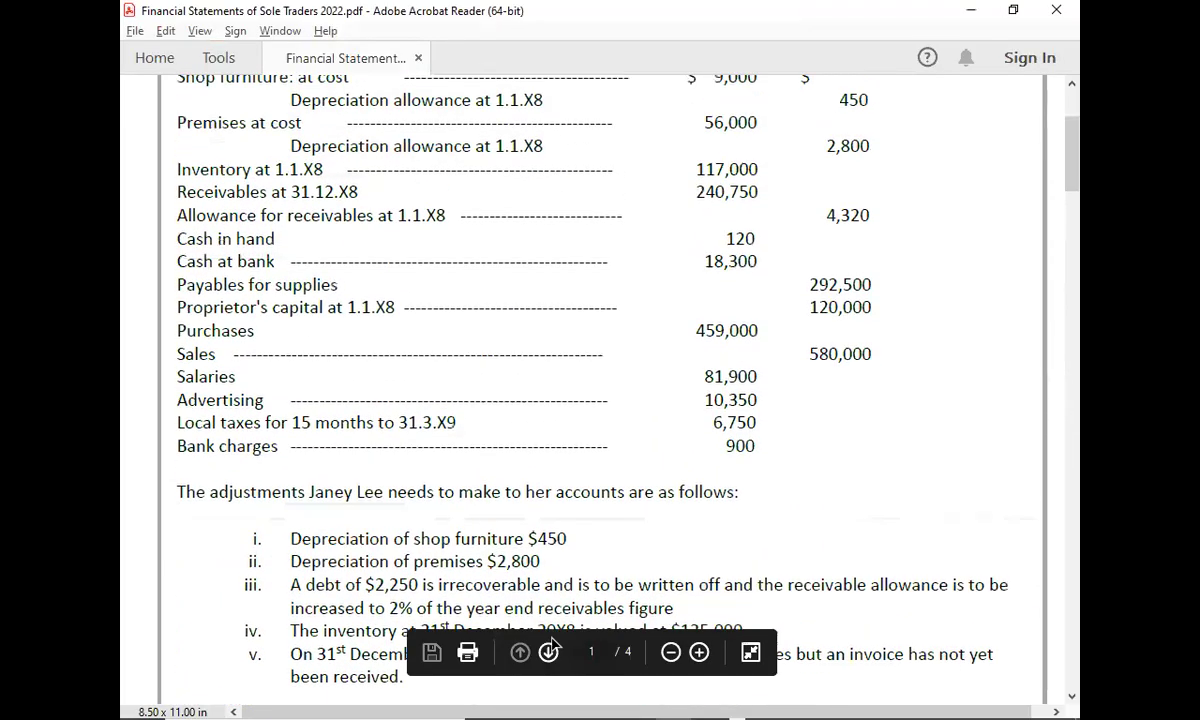
{"action": "scroll", "coordinate": [551, 643], "scroll_direction": "up", "scroll_amount": 1}
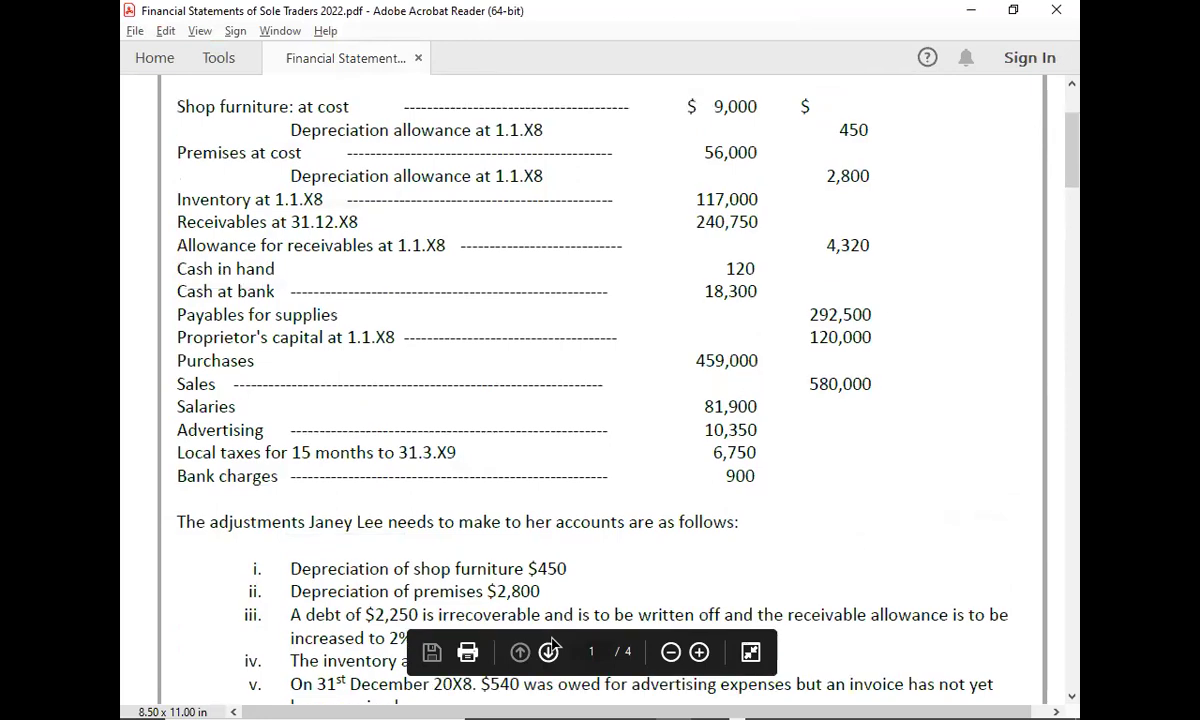
{"action": "key", "text": "alt+Tab"}
{"action": "key", "text": "alt+Tab"}
{"action": "key", "text": "alt+Tab"}
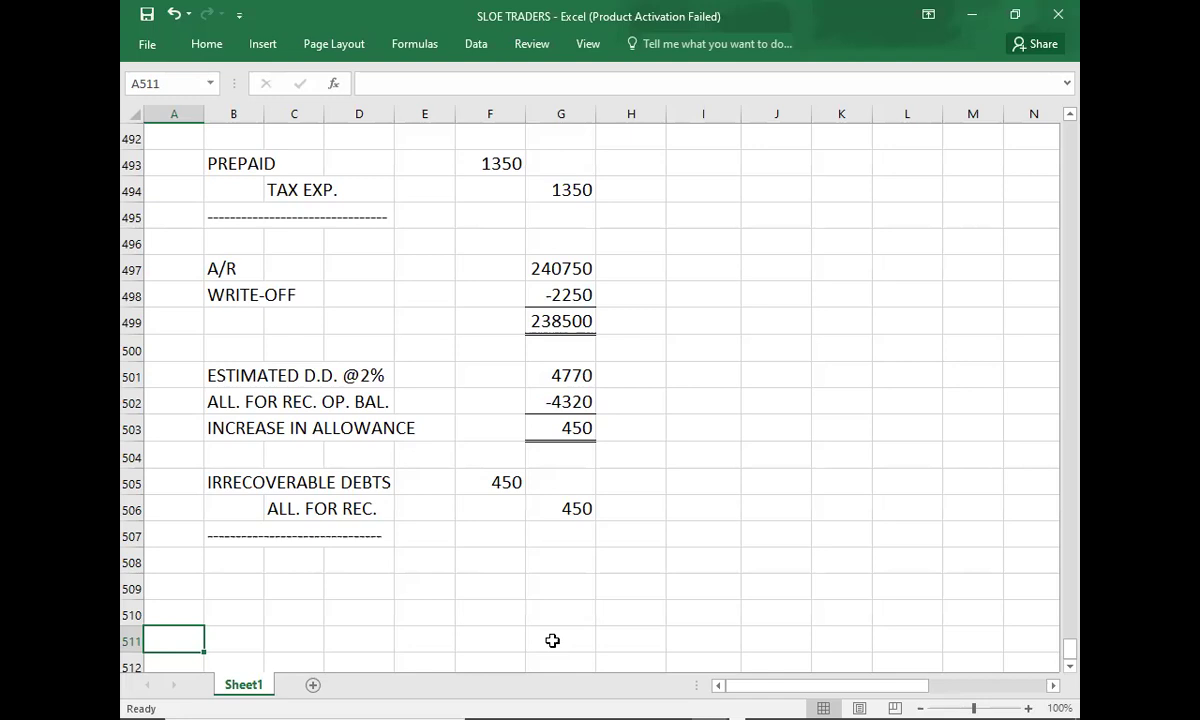
{"action": "key", "text": "alt+Tab"}
{"action": "scroll", "coordinate": [552, 645], "scroll_direction": "down", "scroll_amount": 1}
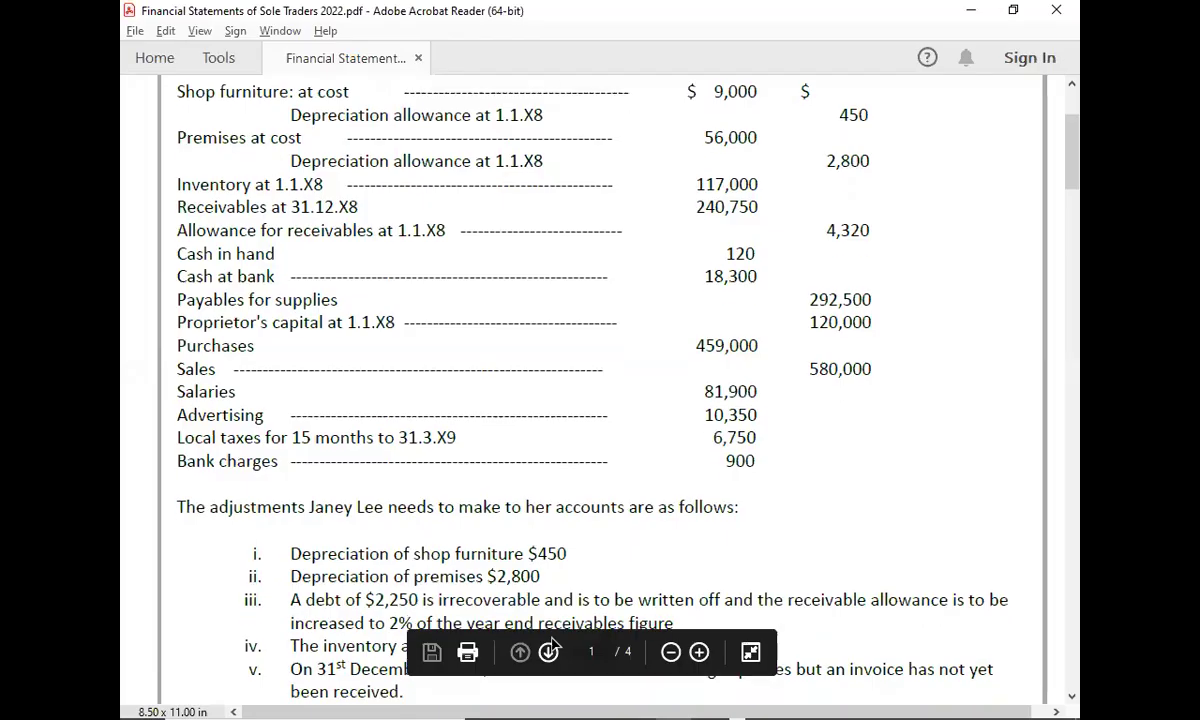
{"action": "key", "text": "alt+Tab"}
{"action": "key", "text": "Right"}
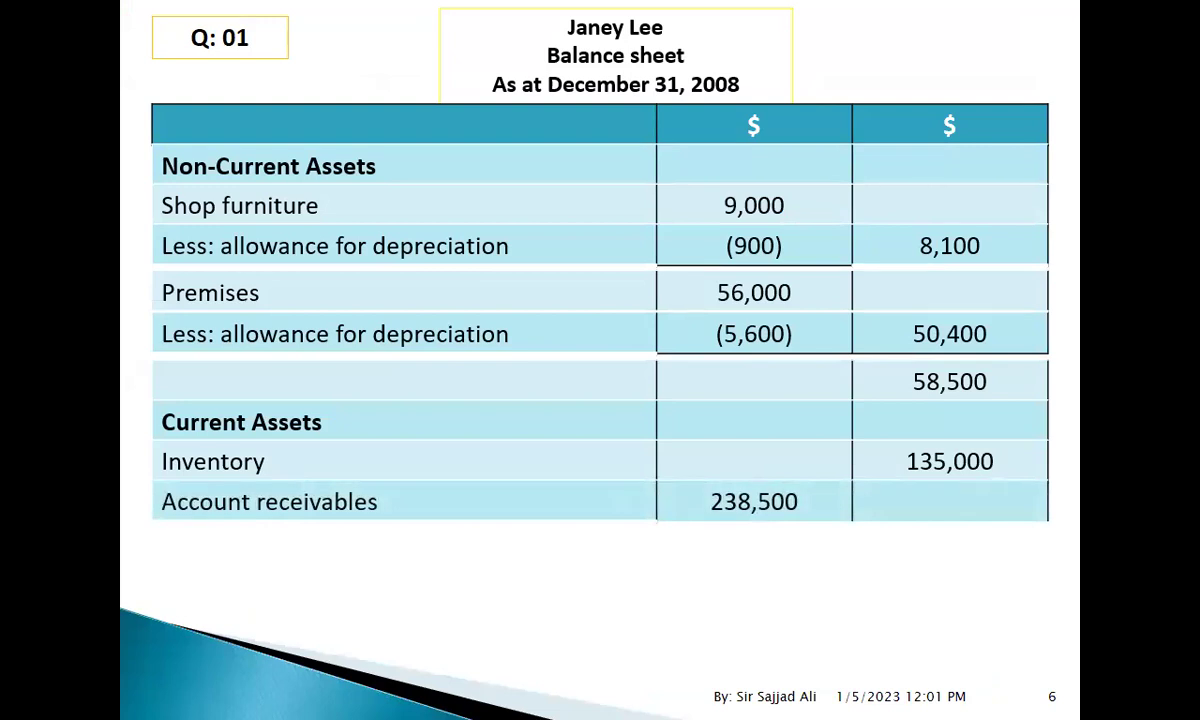
Switch to the Excel workings and add a bottom border to J497:M497 as the top line of a T-account.
{"action": "key", "text": "alt+Tab"}
{"action": "key", "text": "Tab"}
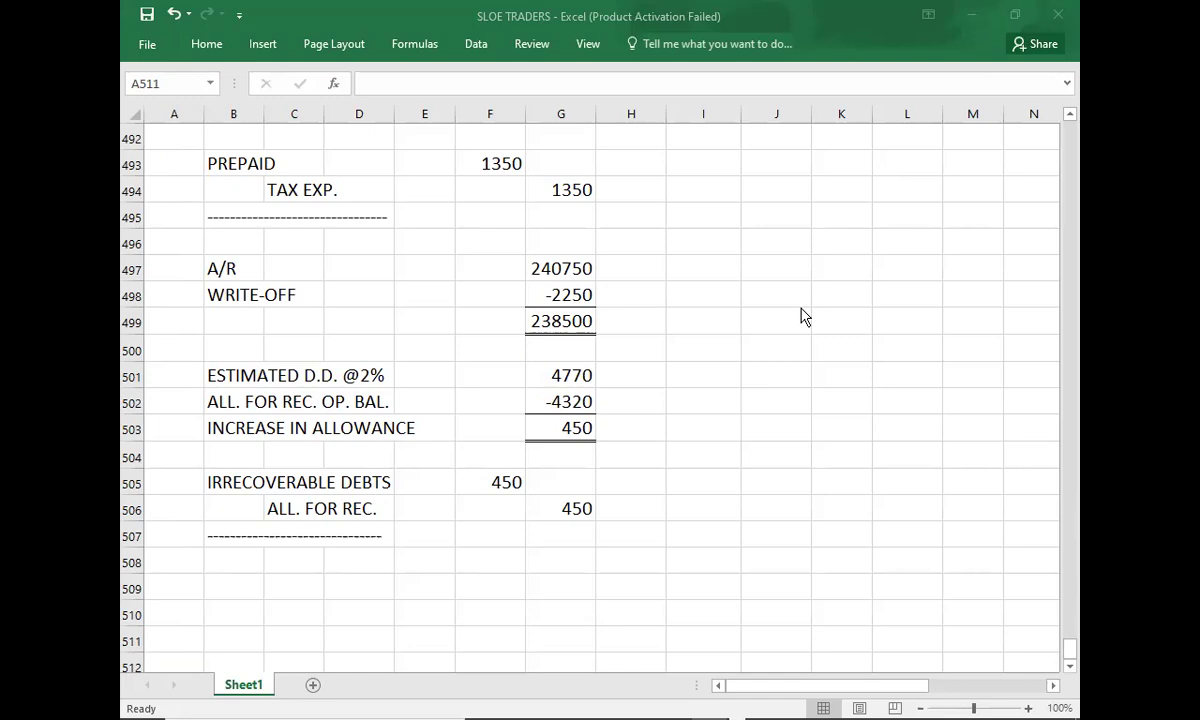
{"action": "left_click", "coordinate": [760, 262]}
{"action": "key", "text": "shift+Right"}
{"action": "key", "text": "shift+Right"}
{"action": "key", "text": "shift+Right"}
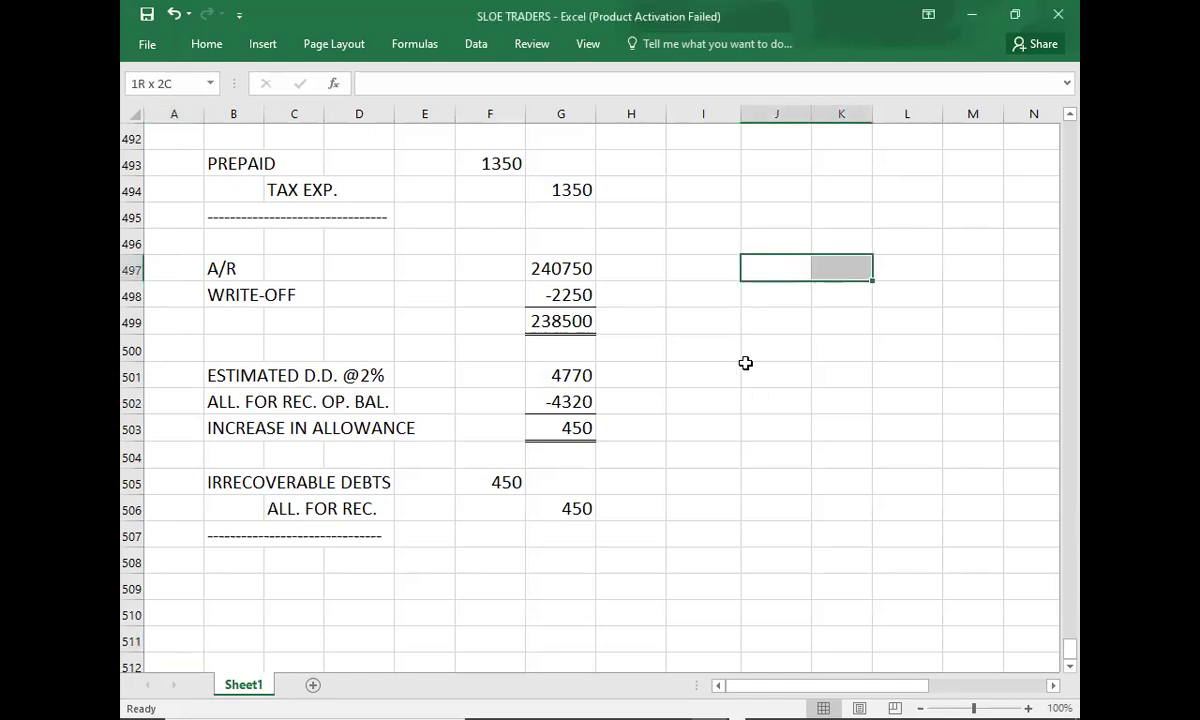
{"action": "left_click", "coordinate": [205, 46]}
{"action": "left_click", "coordinate": [311, 105]}
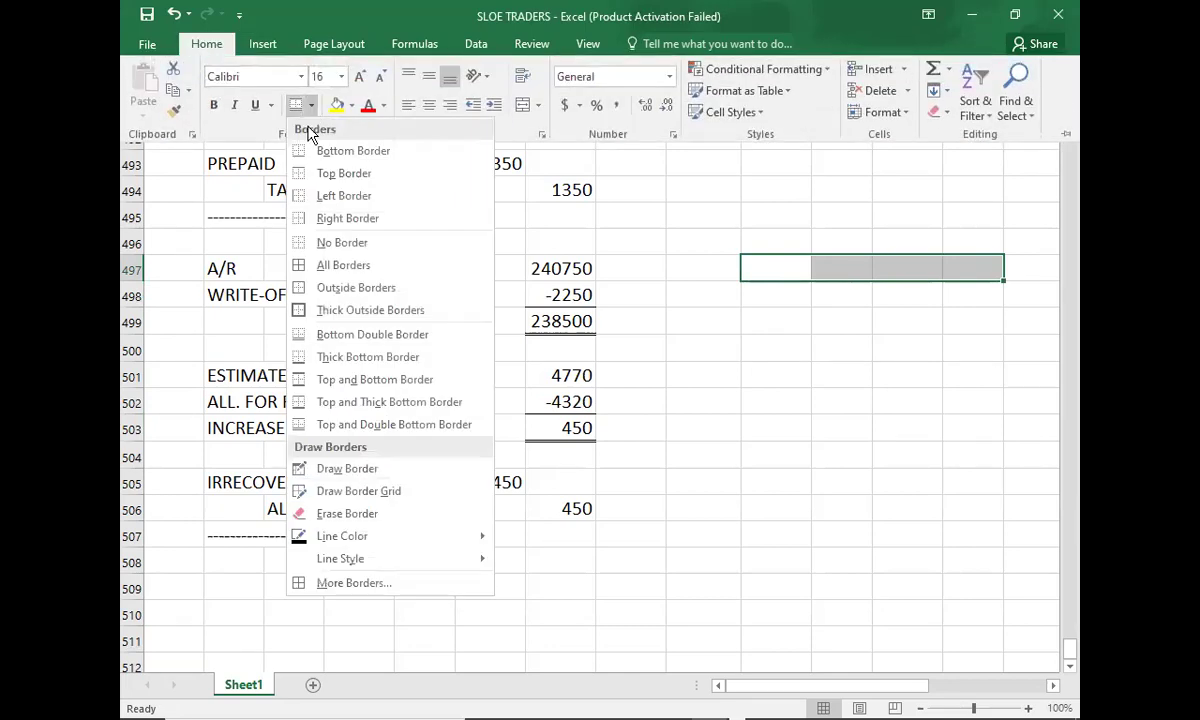
{"action": "left_click", "coordinate": [360, 150]}
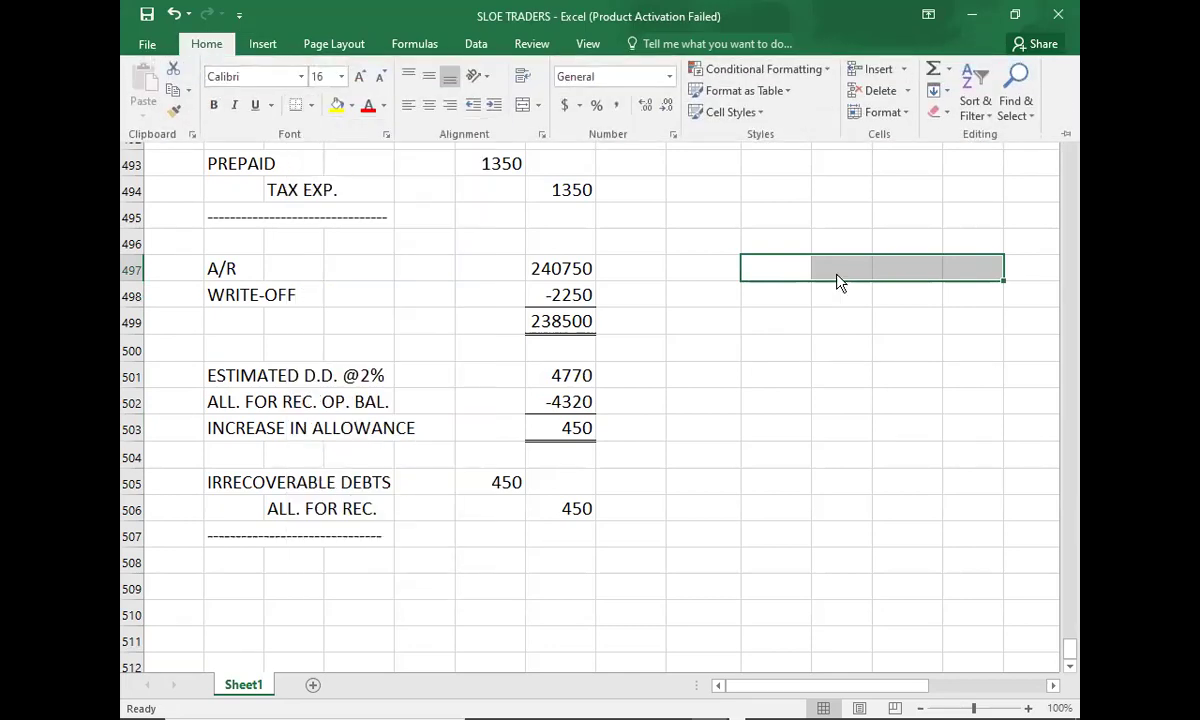
Add a left border to L498:L501 to form the T-account's vertical divider.
{"action": "left_click", "coordinate": [895, 295]}
{"action": "key", "text": "shift+Left"}
{"action": "key", "text": "shift+Left"}
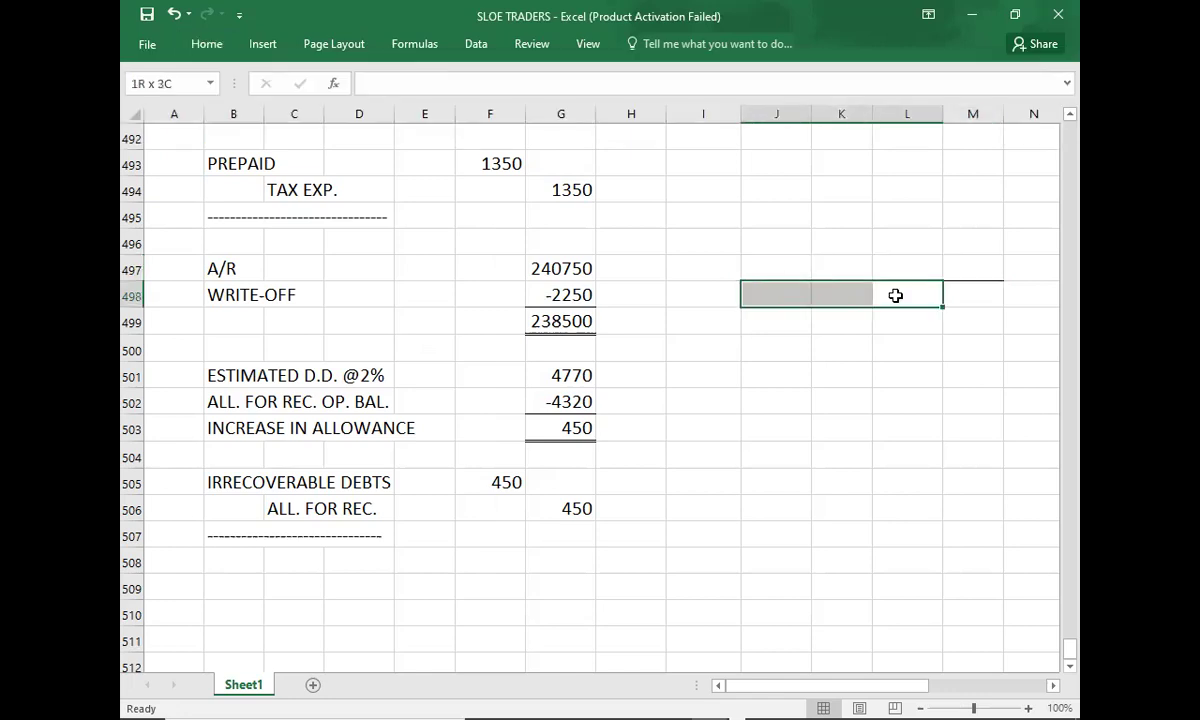
{"action": "key", "text": "shift+Right"}
{"action": "key", "text": "shift+Right"}
{"action": "key", "text": "shift+Down"}
{"action": "key", "text": "shift+Down"}
{"action": "key", "text": "shift+Down"}
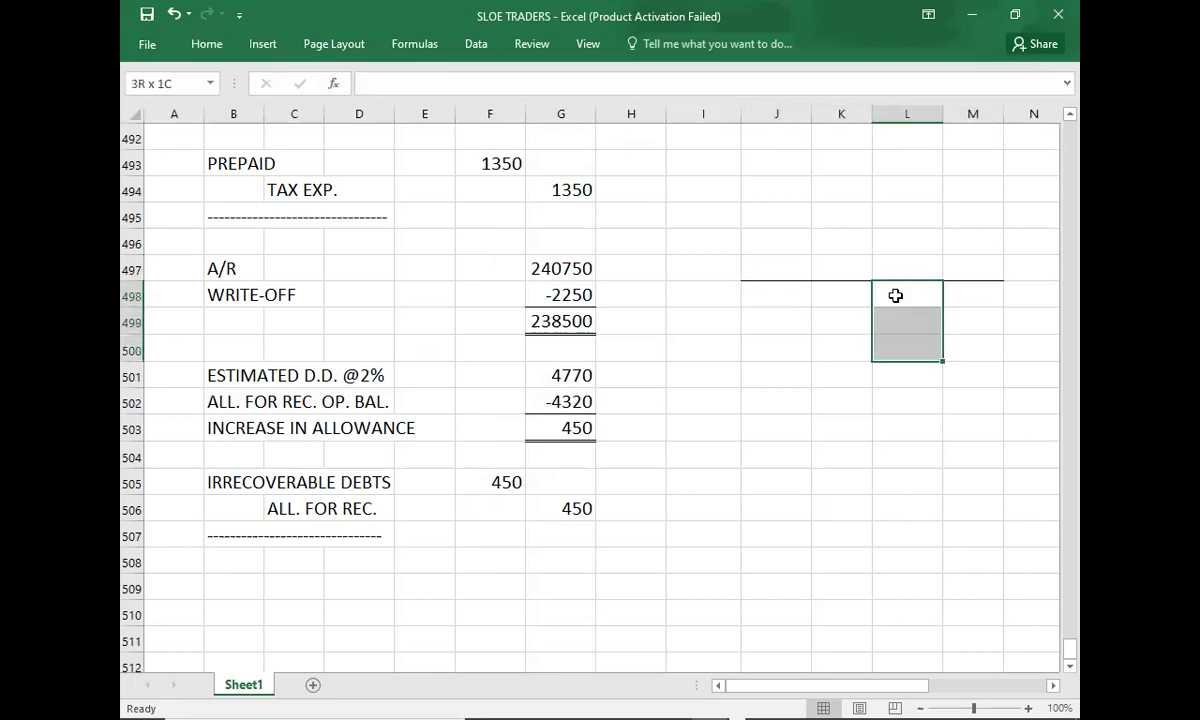
{"action": "left_click", "coordinate": [211, 50]}
{"action": "left_click", "coordinate": [311, 106]}
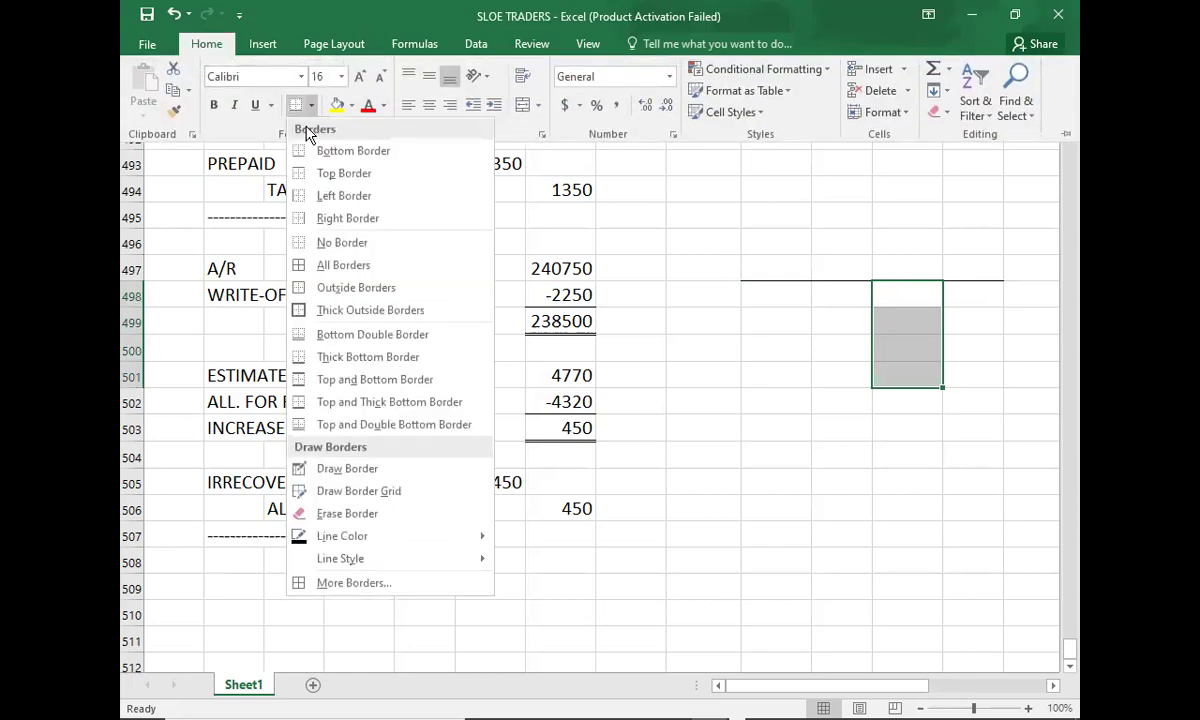
{"action": "left_click", "coordinate": [300, 193]}
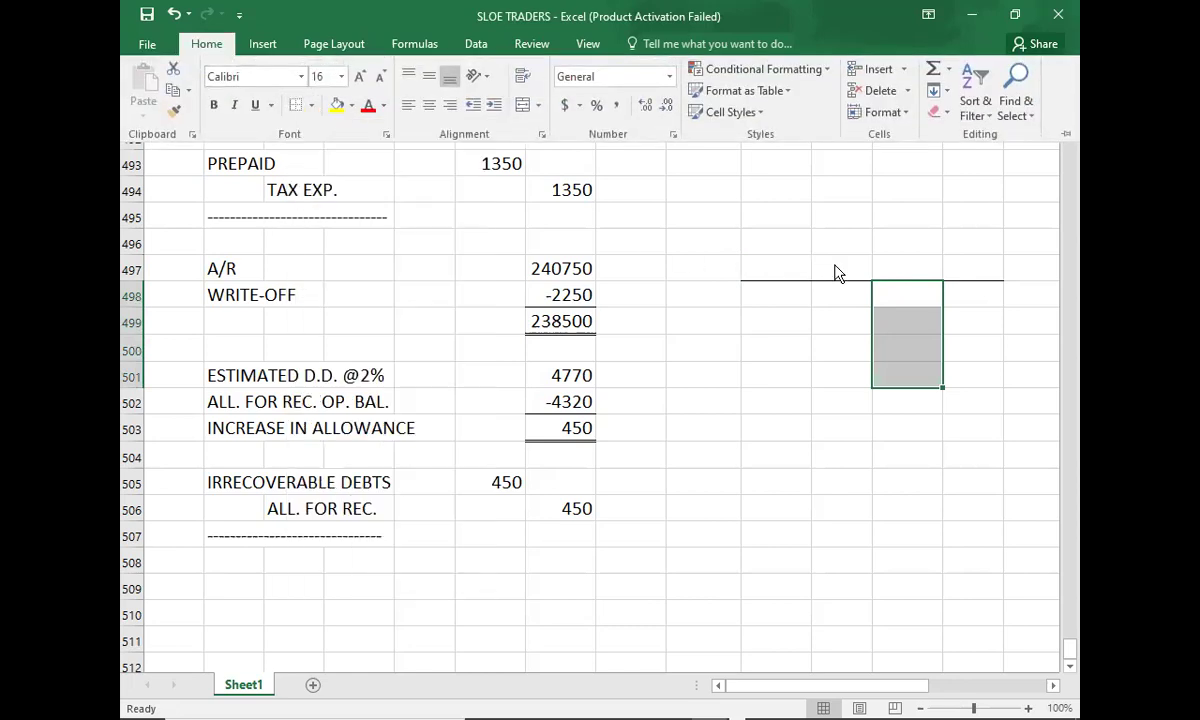
Duplicate the T-account frame at row 503 and title the two accounts IRRECOVERABLE DEBTS in K497 and ALL. FOR REC. in K503.
{"action": "left_click", "coordinate": [833, 264]}
{"action": "left_click_drag", "start_coordinate": [783, 264], "coordinate": [972, 348]}
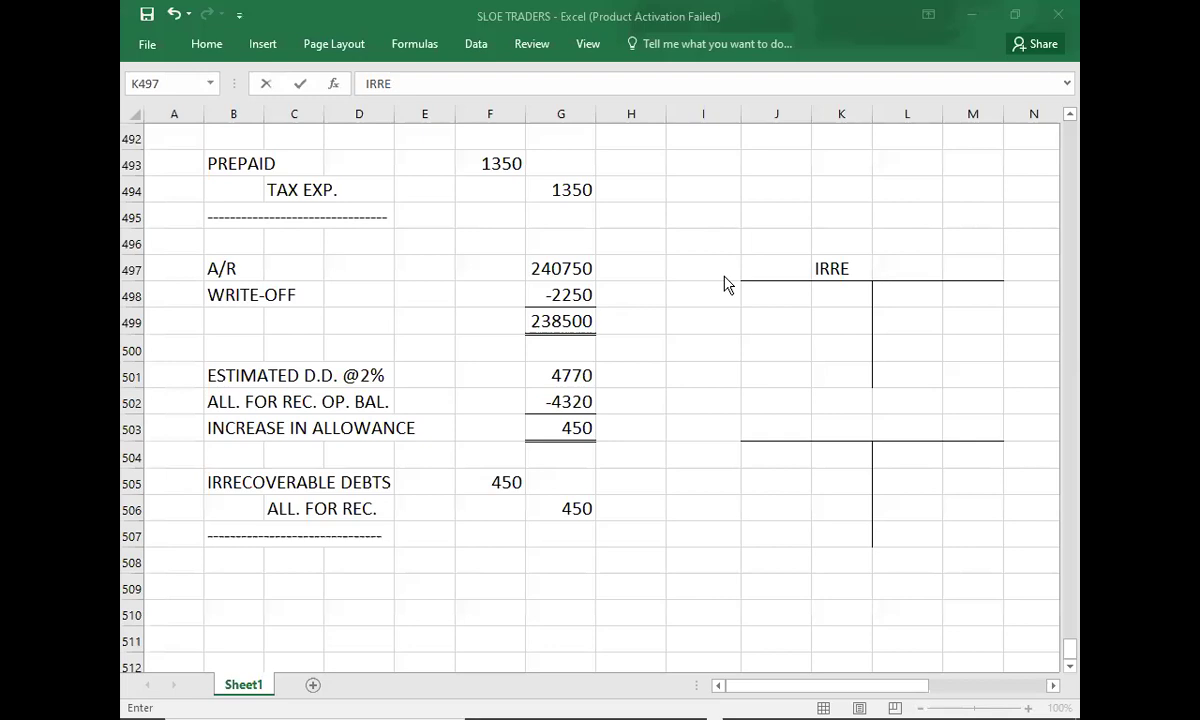
{"action": "left_click", "coordinate": [851, 259]}
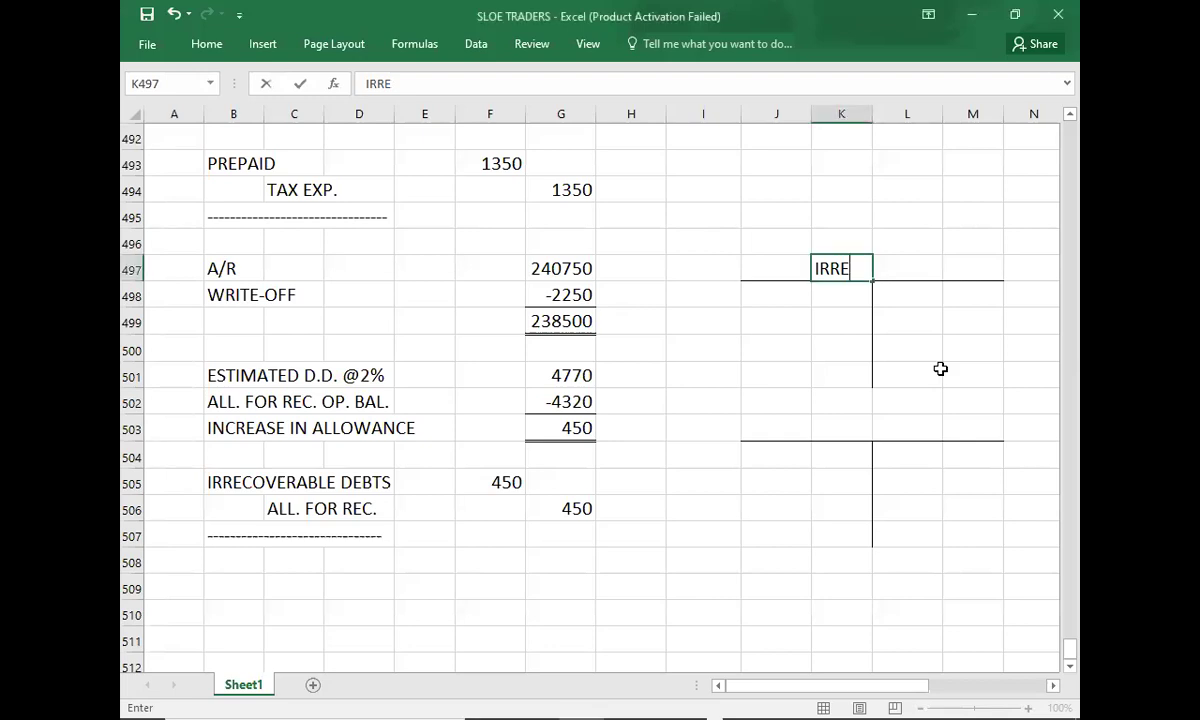
{"action": "type", "text": "COVERA"}
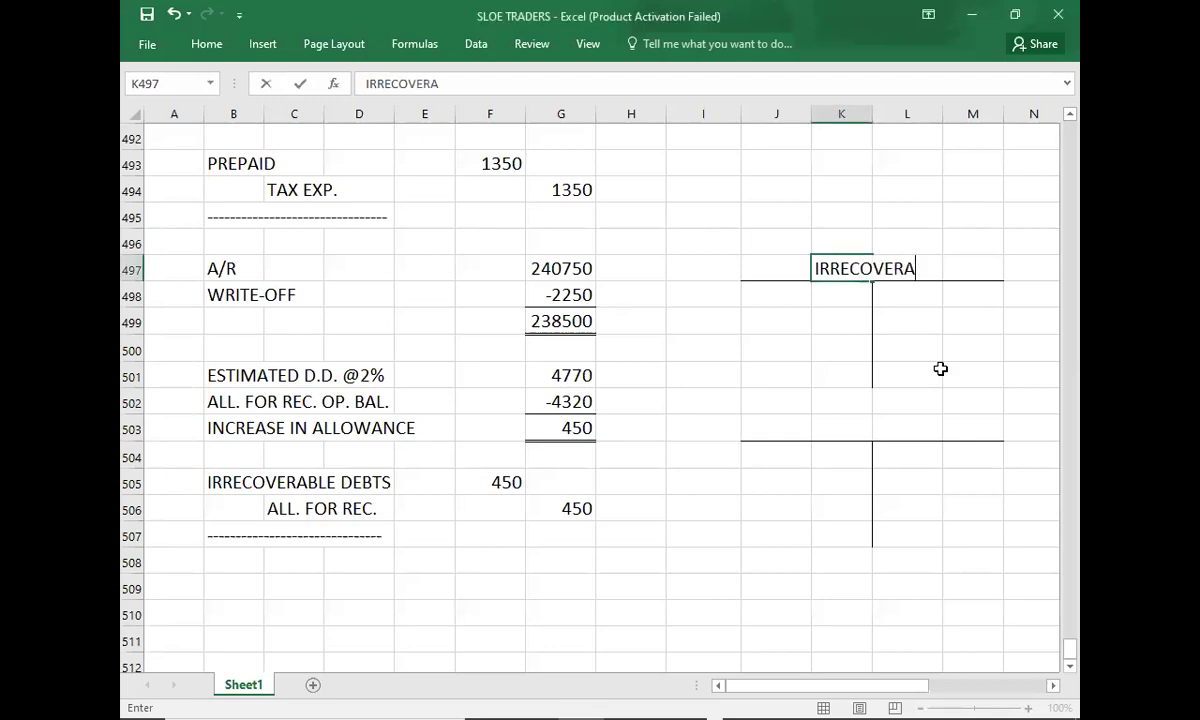
{"action": "type", "text": "BLE DEBTS"}
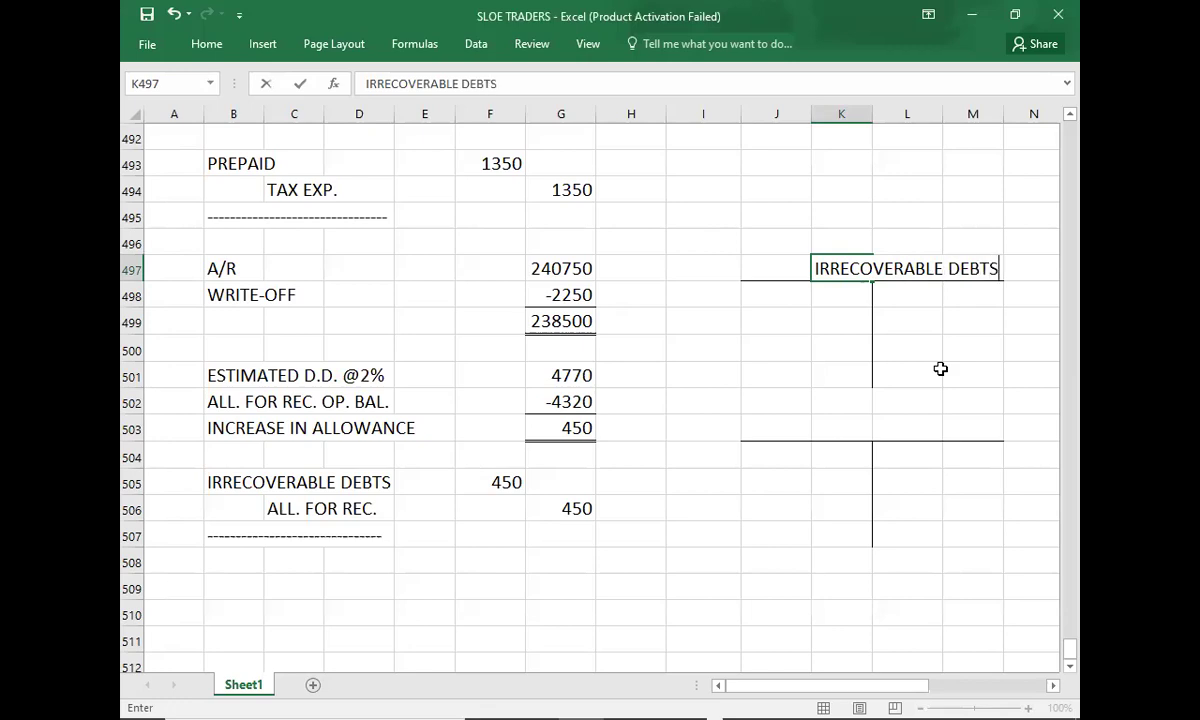
{"action": "left_click", "coordinate": [835, 425]}
{"action": "type", "text": "A"}
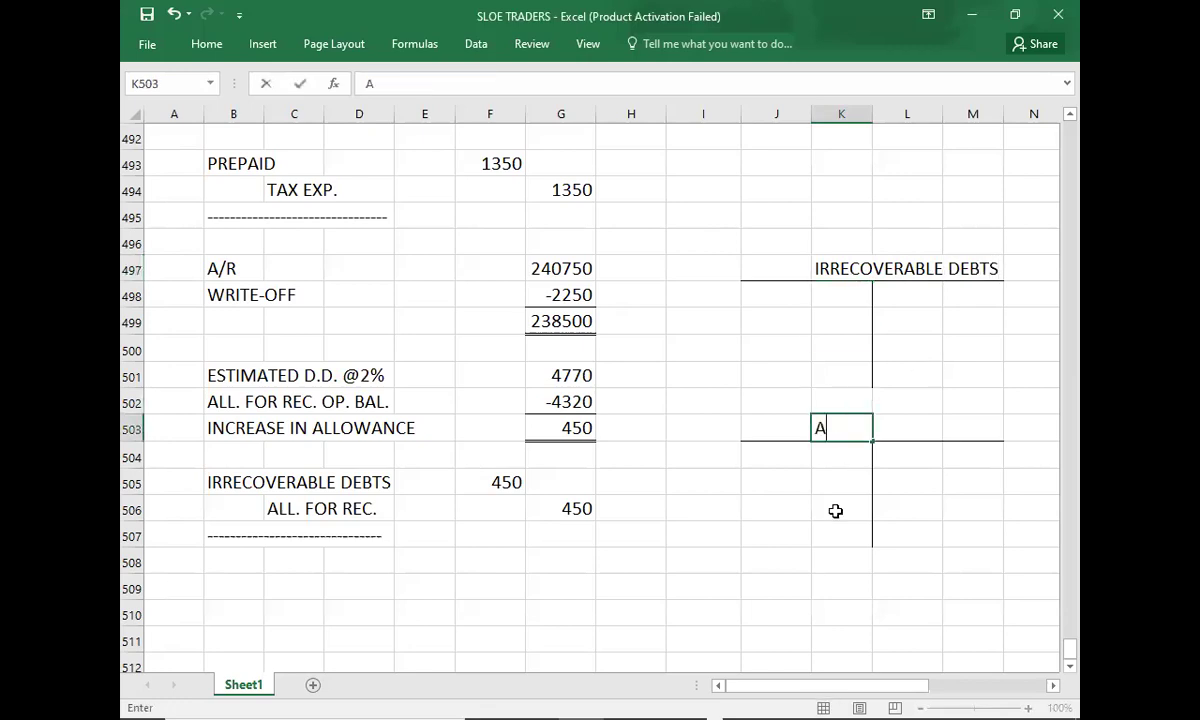
{"action": "type", "text": "LL. FOR REC."}
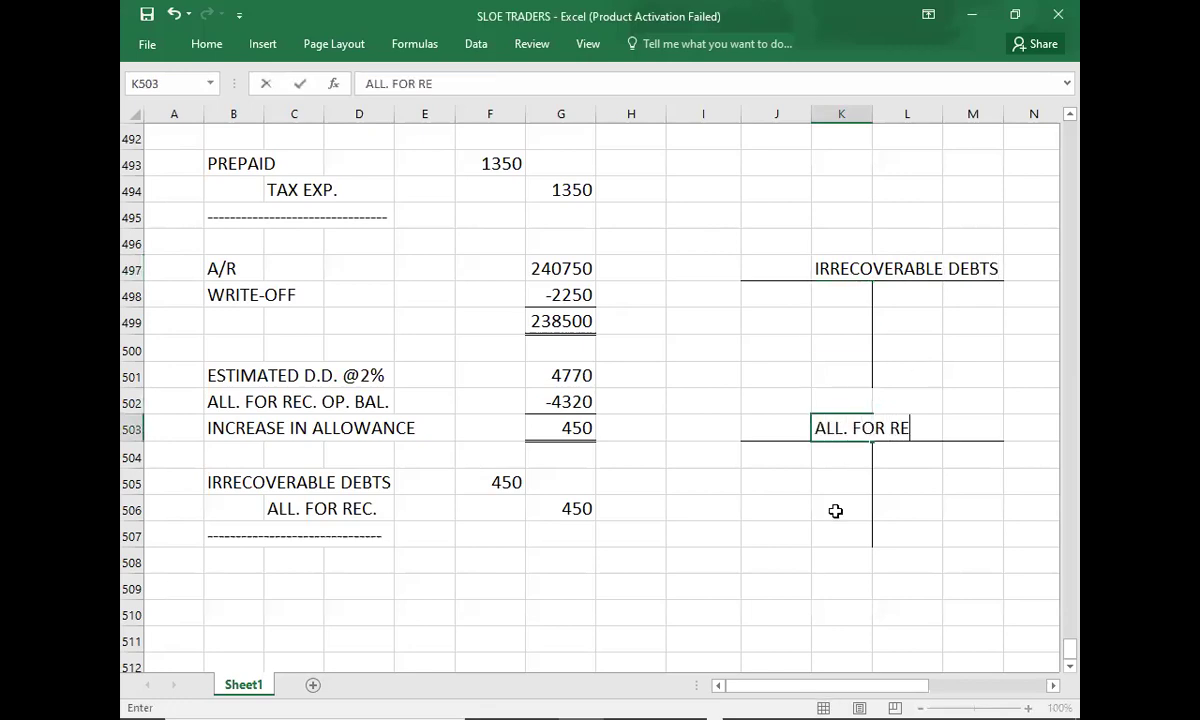
Enter the opening balance B/D of 4320 on the credit side of the ALL. FOR REC. account.
{"action": "left_click", "coordinate": [923, 450]}
{"action": "type", "text": "B/D"}
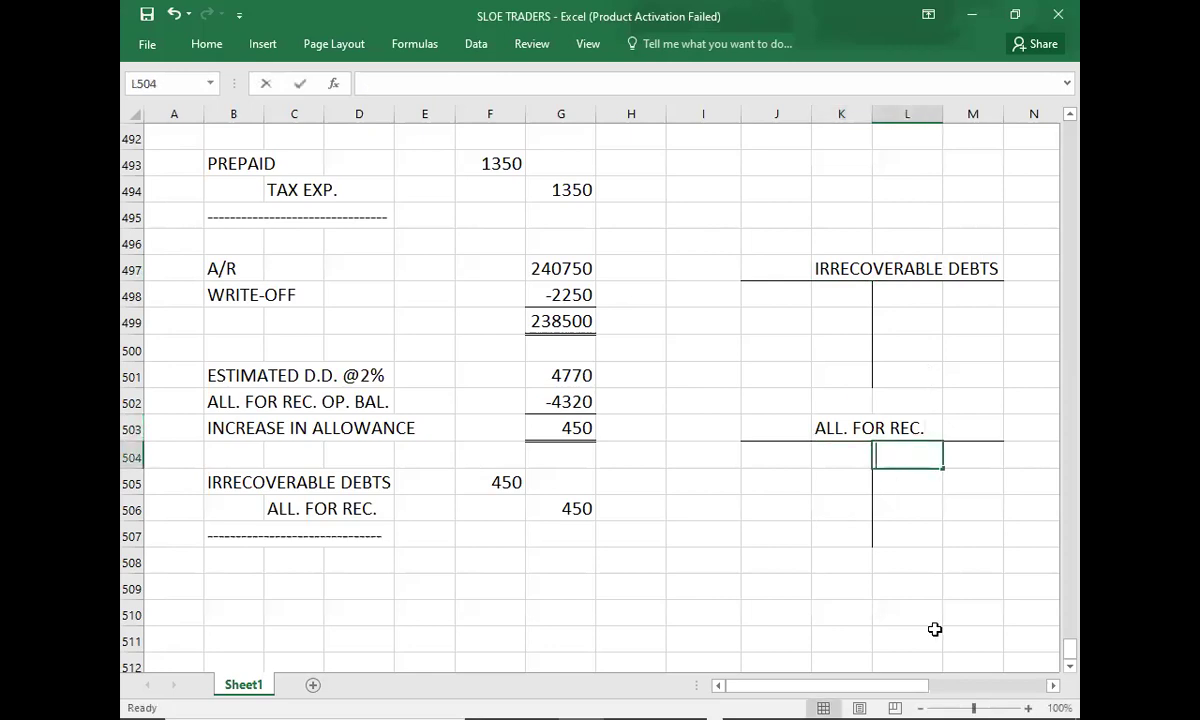
{"action": "key", "text": "Tab"}
{"action": "type", "text": "4320"}
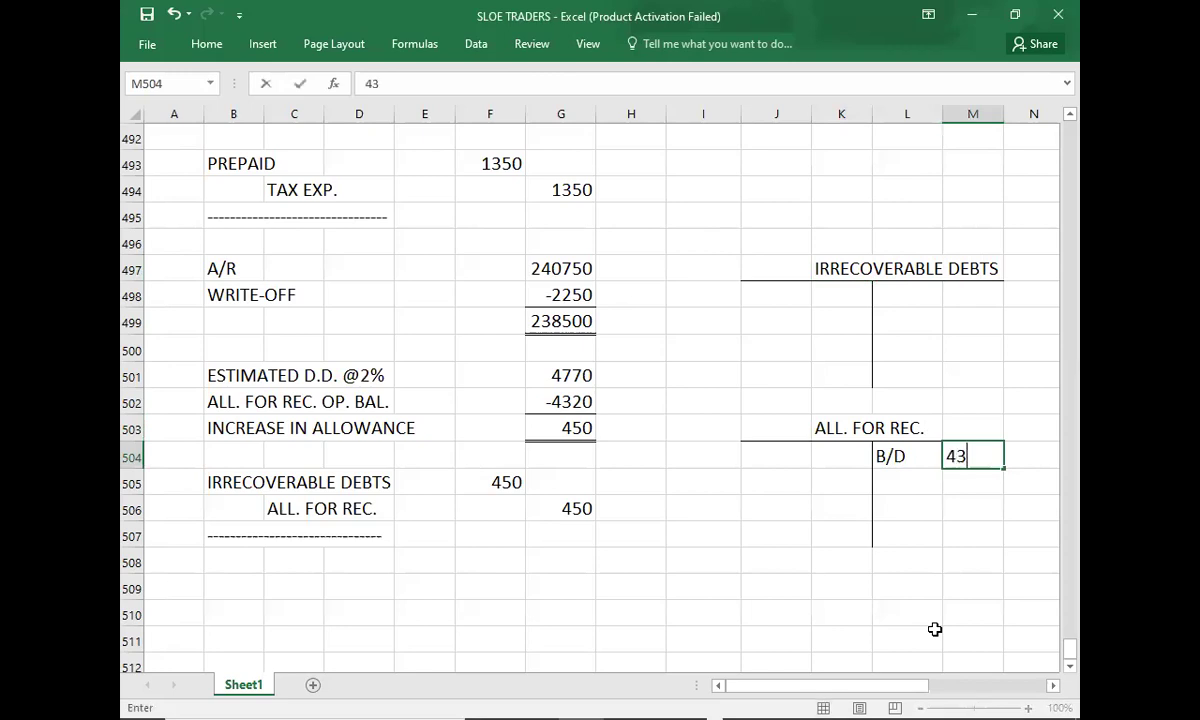
{"action": "key", "text": "Return"}
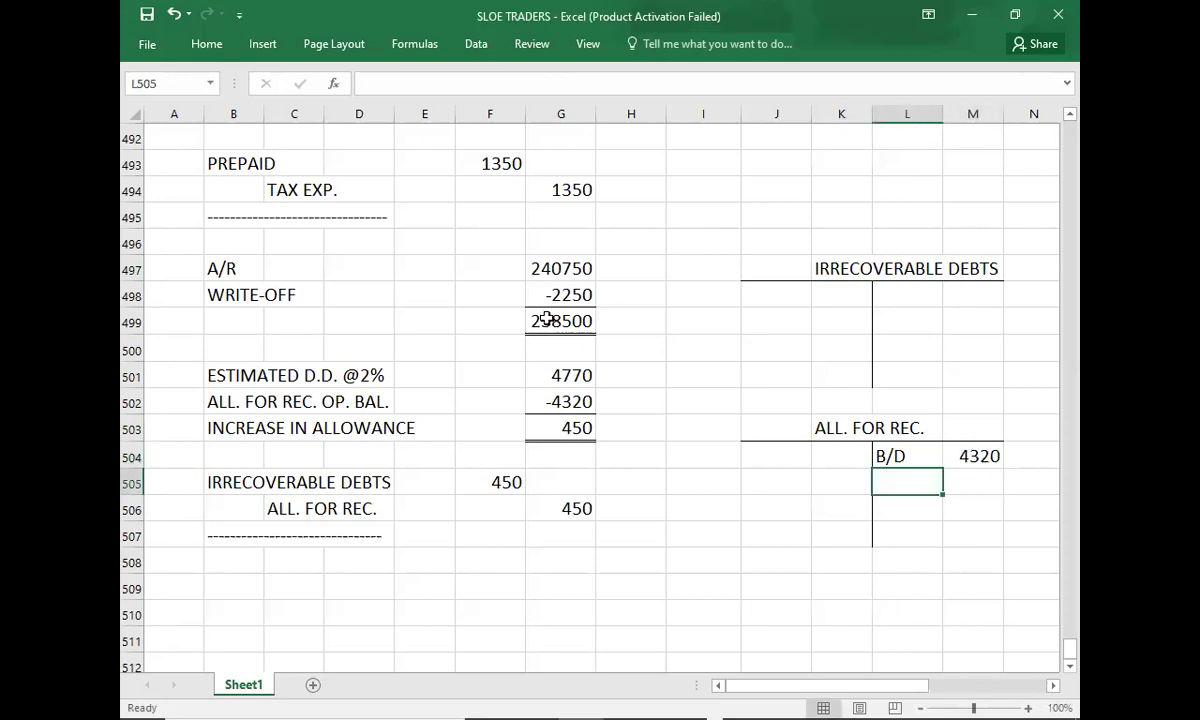
Post the 2250 write-off to the debit side of the IRRECOVERABLE DEBTS account in K498.
{"action": "left_click", "coordinate": [545, 295]}
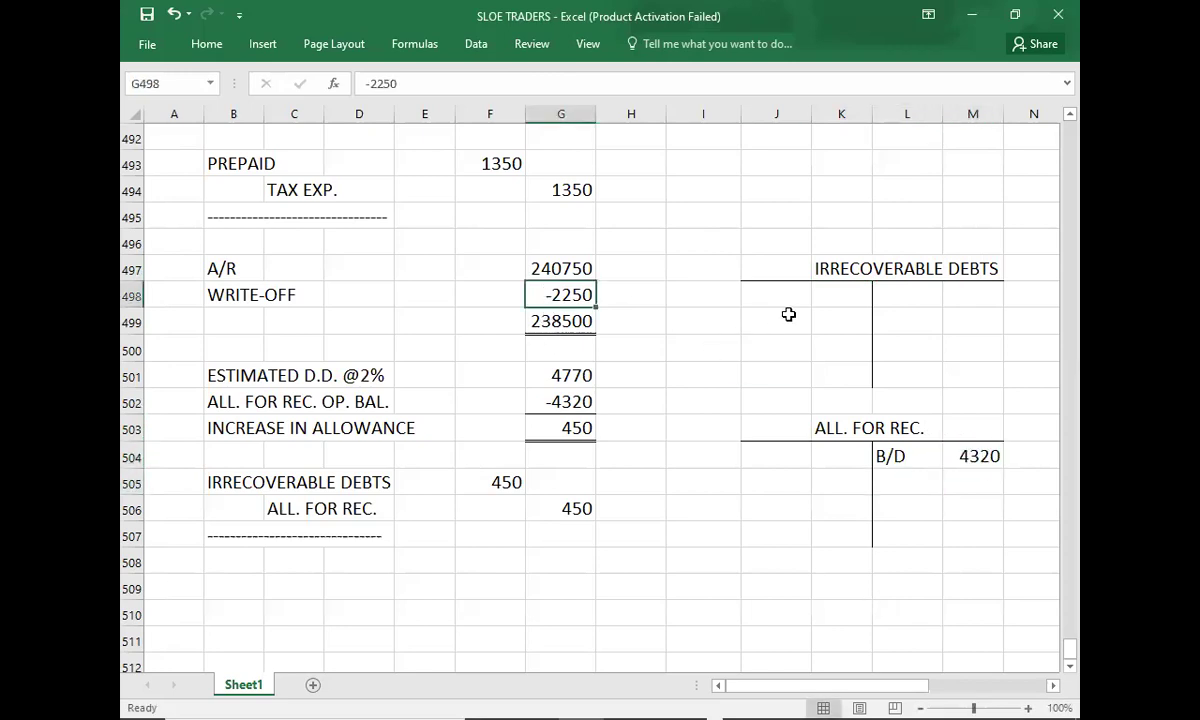
{"action": "left_click", "coordinate": [828, 295]}
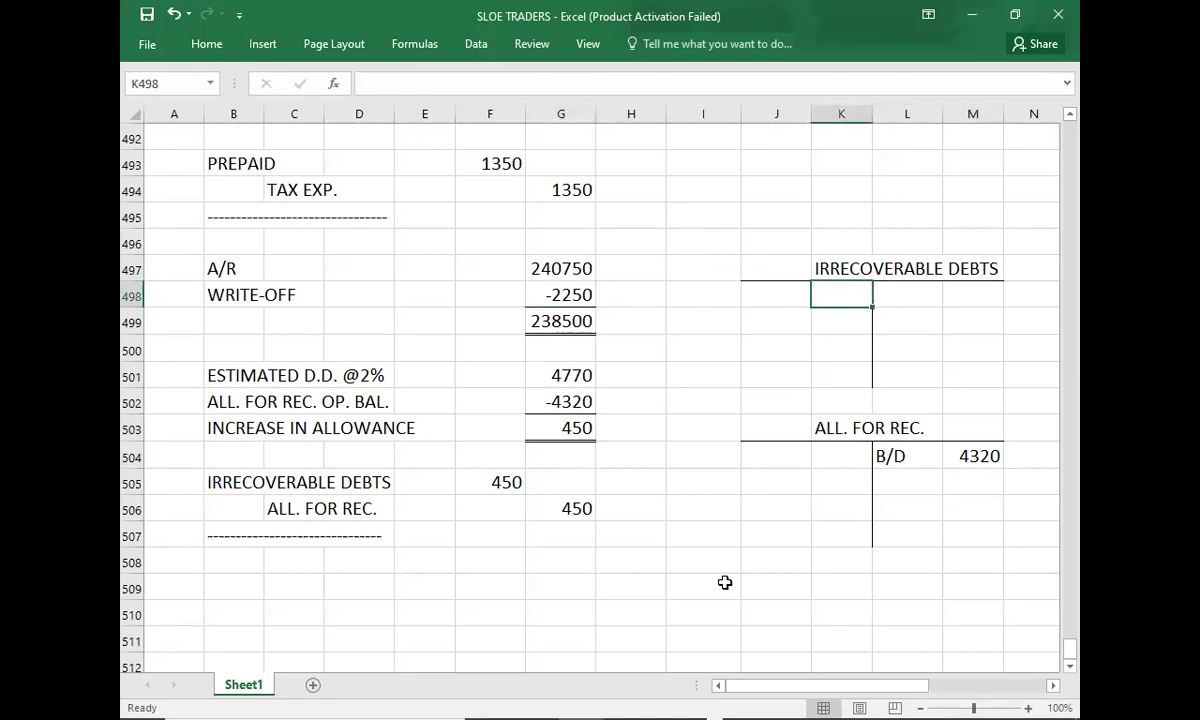
{"action": "type", "text": "2250"}
{"action": "key", "text": "Return"}
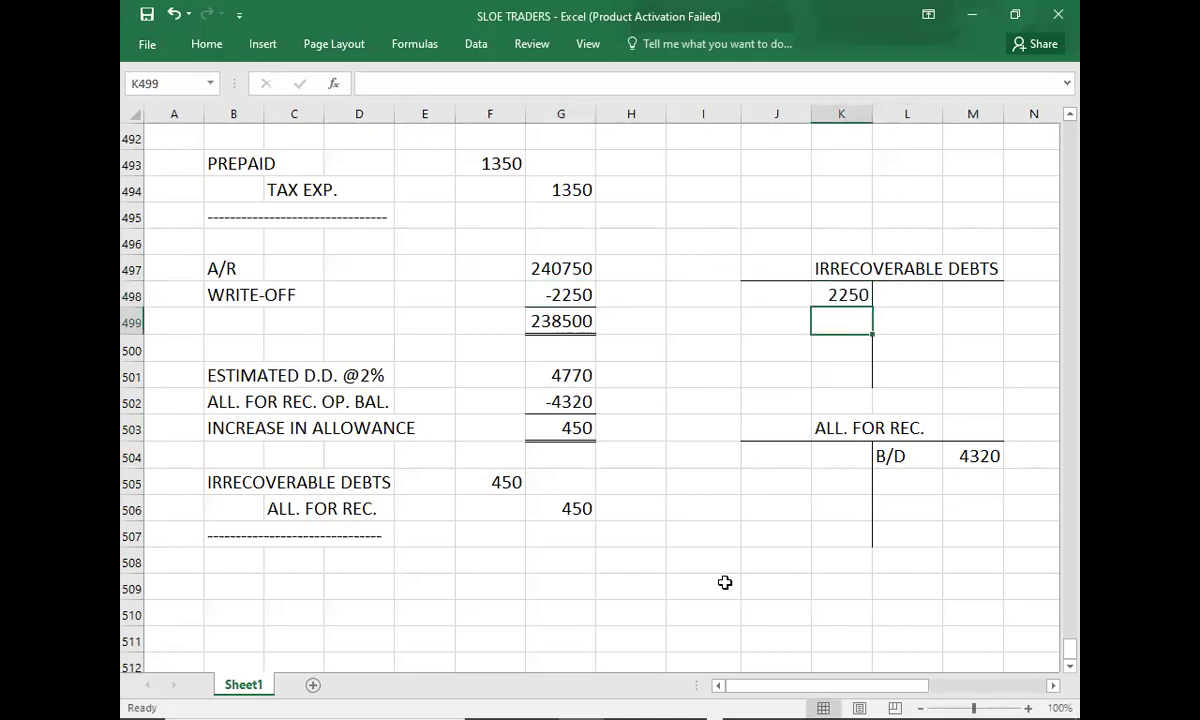
Post the 450 increase in allowance as a debit in IRRECOVERABLE DEBTS (K499) and a credit in ALL. FOR REC. (M505).
{"action": "key", "text": "Down"}
{"action": "key", "text": "Down"}
{"action": "key", "text": "Down"}
{"action": "key", "text": "Down"}
{"action": "key", "text": "Down"}
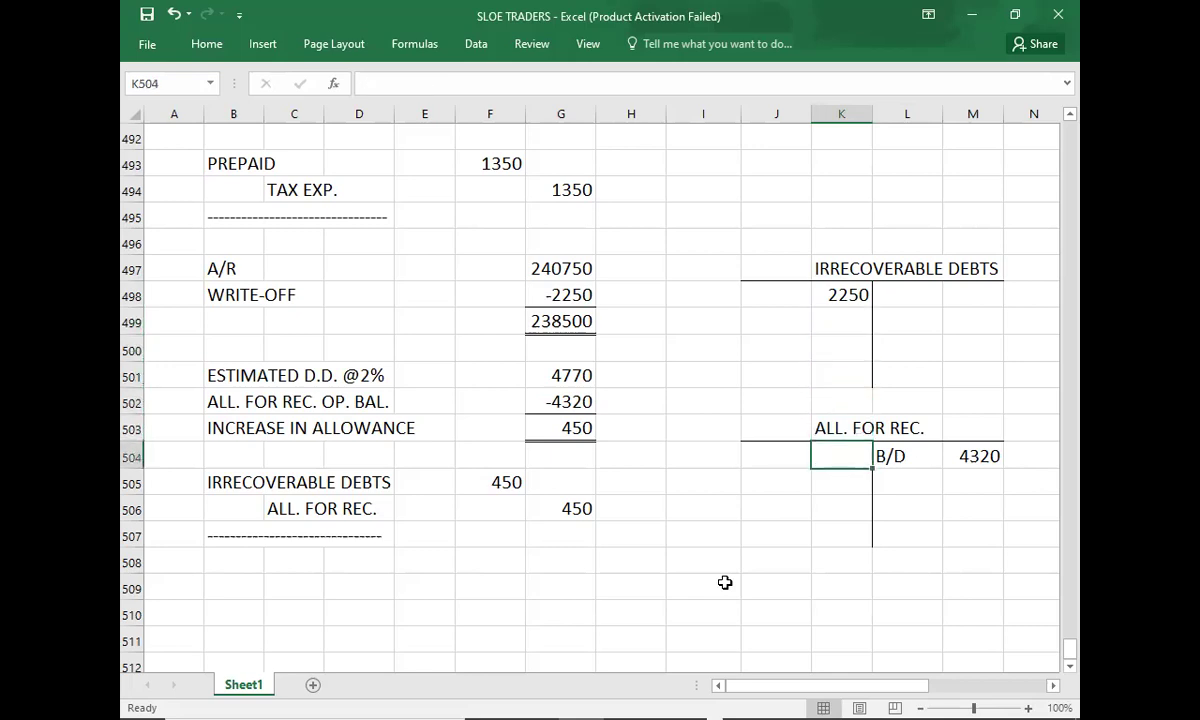
{"action": "left_click", "coordinate": [547, 432]}
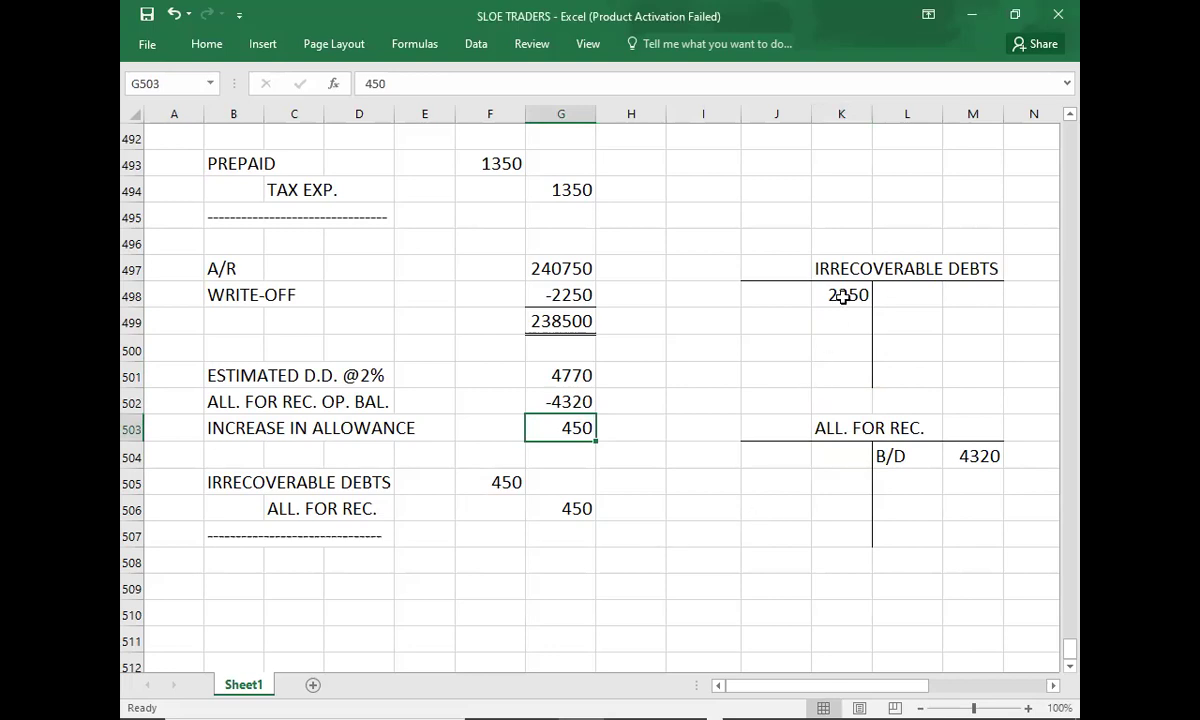
{"action": "left_click_drag", "start_coordinate": [843, 321], "coordinate": [810, 505]}
{"action": "type", "text": "450"}
{"action": "left_click", "coordinate": [977, 494]}
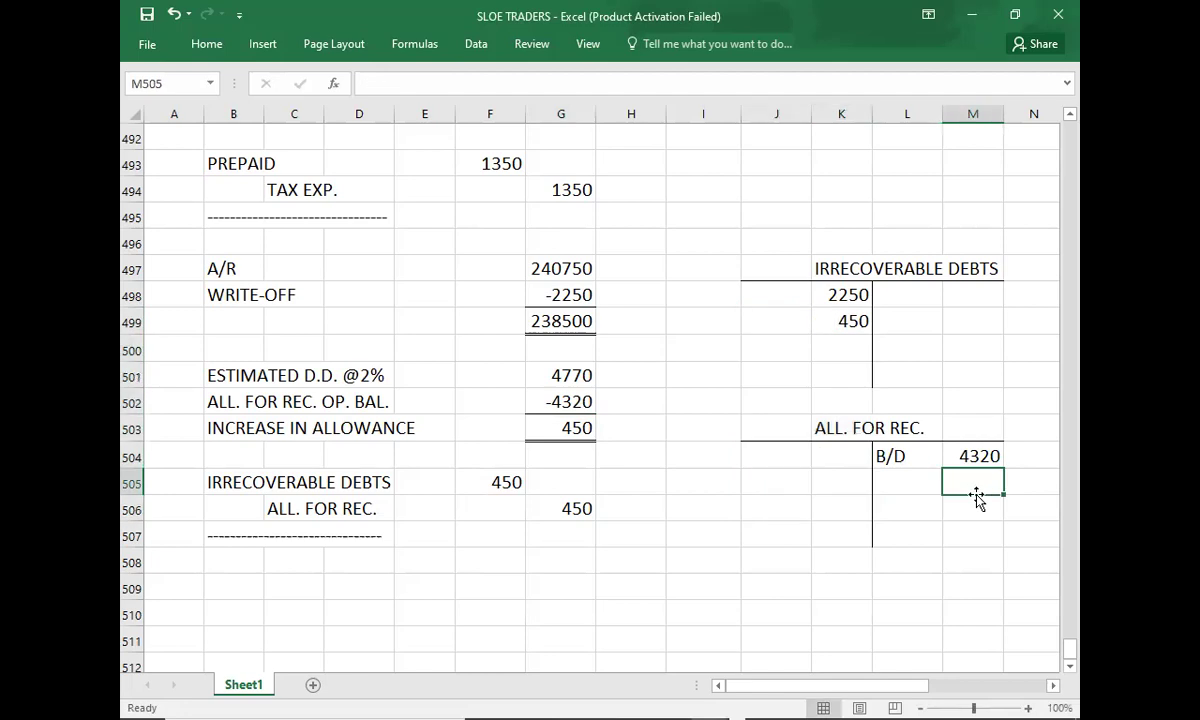
{"action": "type", "text": "450"}
{"action": "key", "text": "Return"}
Apply a top and double bottom border to M500 as the credit total line of the IRRECOVERABLE DEBTS account.
{"action": "key", "text": "Up"}
{"action": "key", "text": "Up"}
{"action": "key", "text": "Up"}
{"action": "key", "text": "Up"}
{"action": "key", "text": "Up"}
{"action": "key", "text": "Up"}
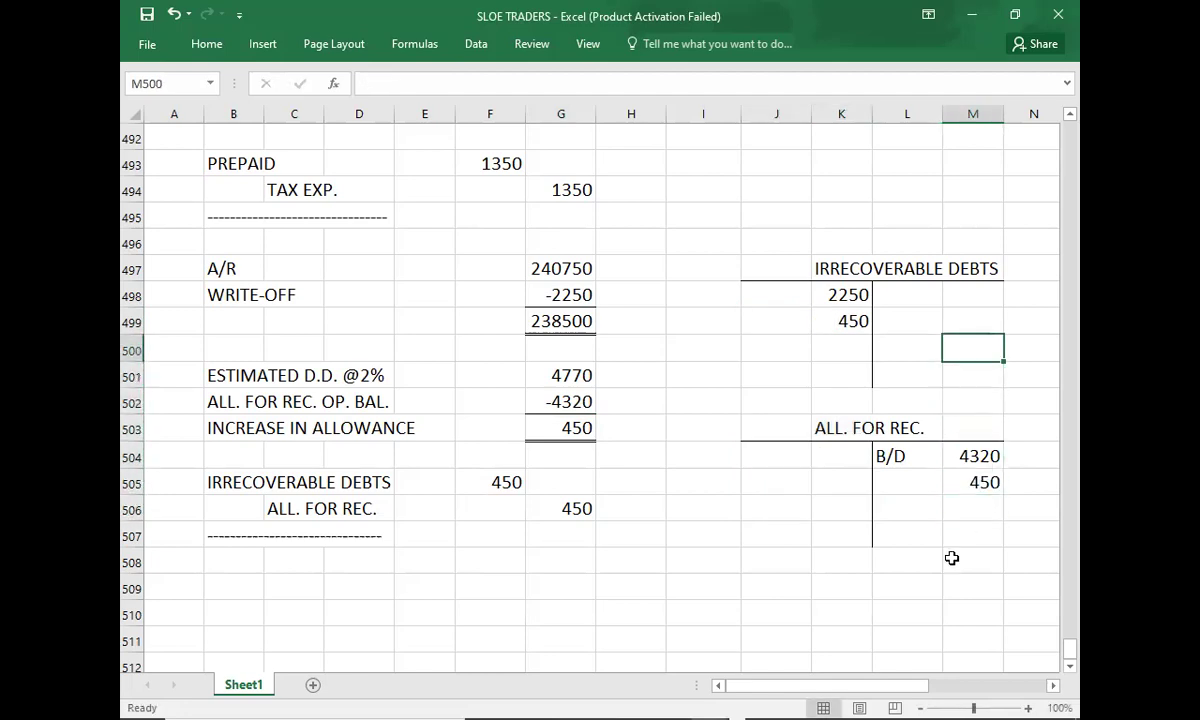
{"action": "left_click", "coordinate": [205, 44]}
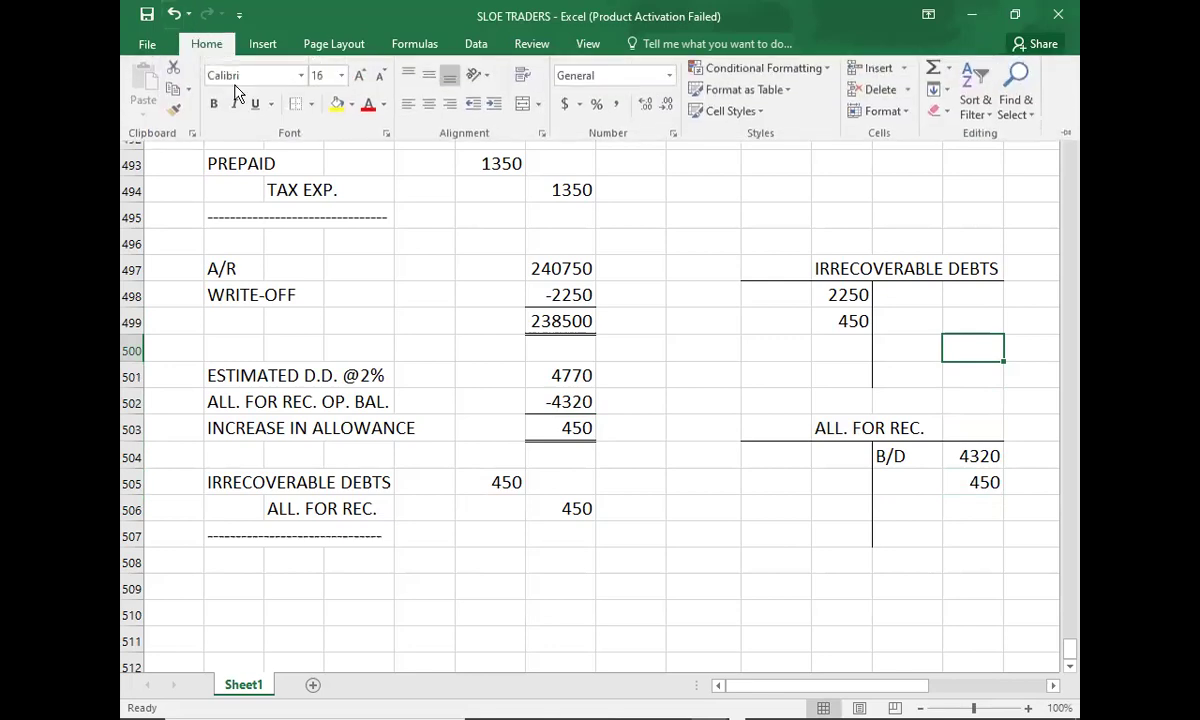
{"action": "left_click", "coordinate": [311, 105]}
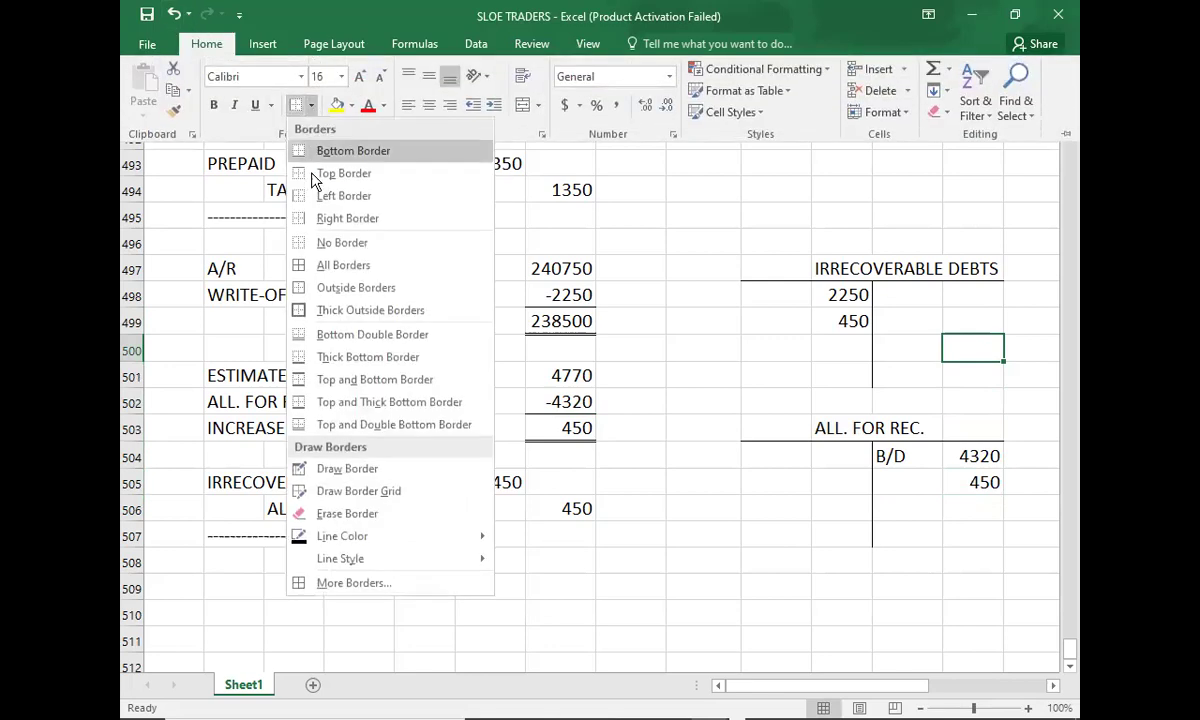
{"action": "left_click", "coordinate": [308, 432]}
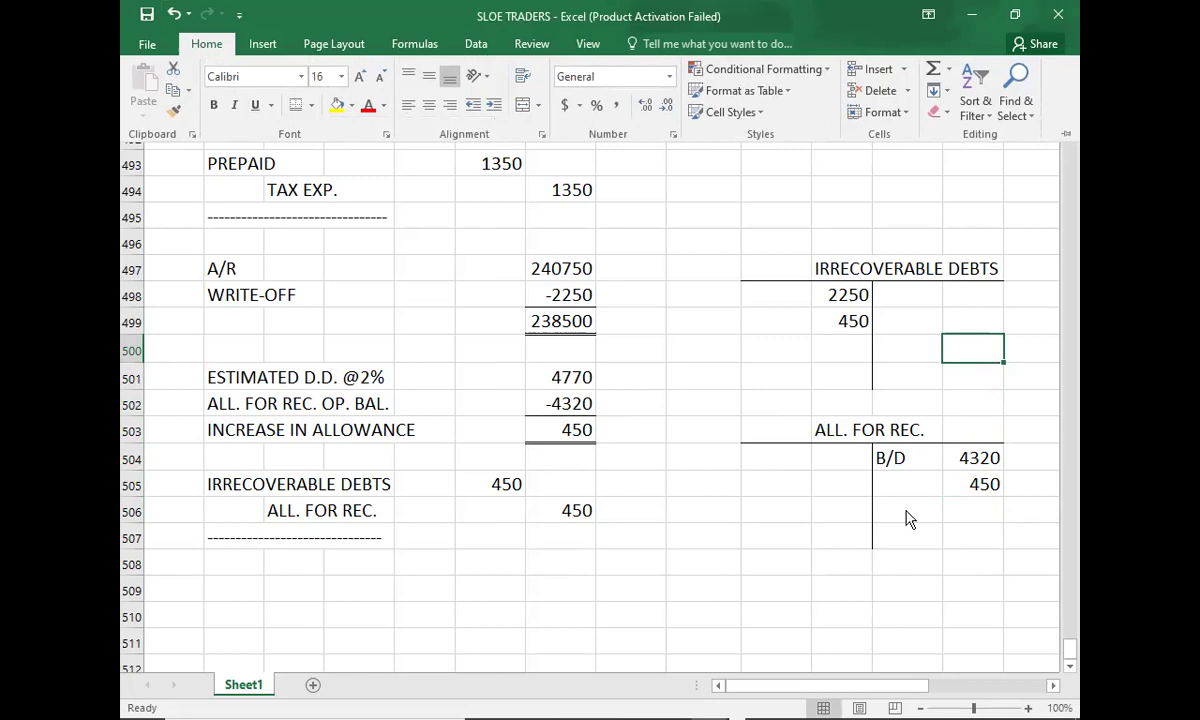
{"action": "left_click", "coordinate": [918, 607]}
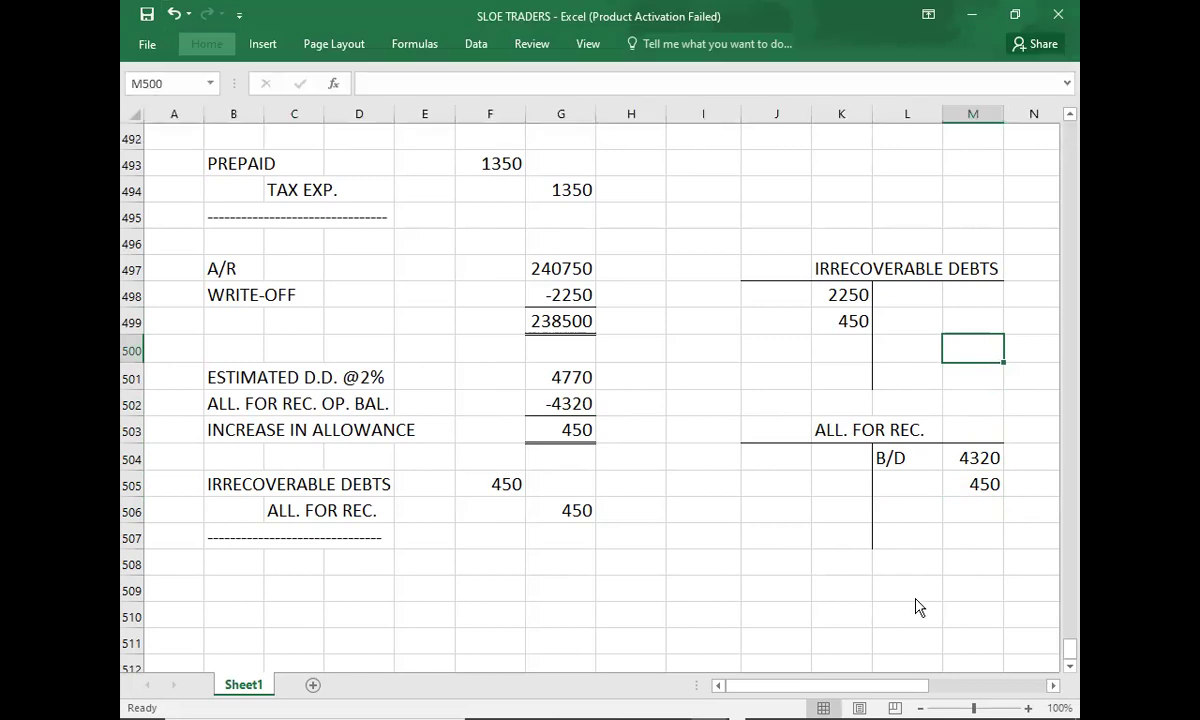
Copy the total-line border of M500 to K500 on the debit side of the IRRECOVERABLE DEBTS account.
{"action": "key", "text": "ctrl+c"}
{"action": "key", "text": "Left"}
{"action": "key", "text": "Left"}
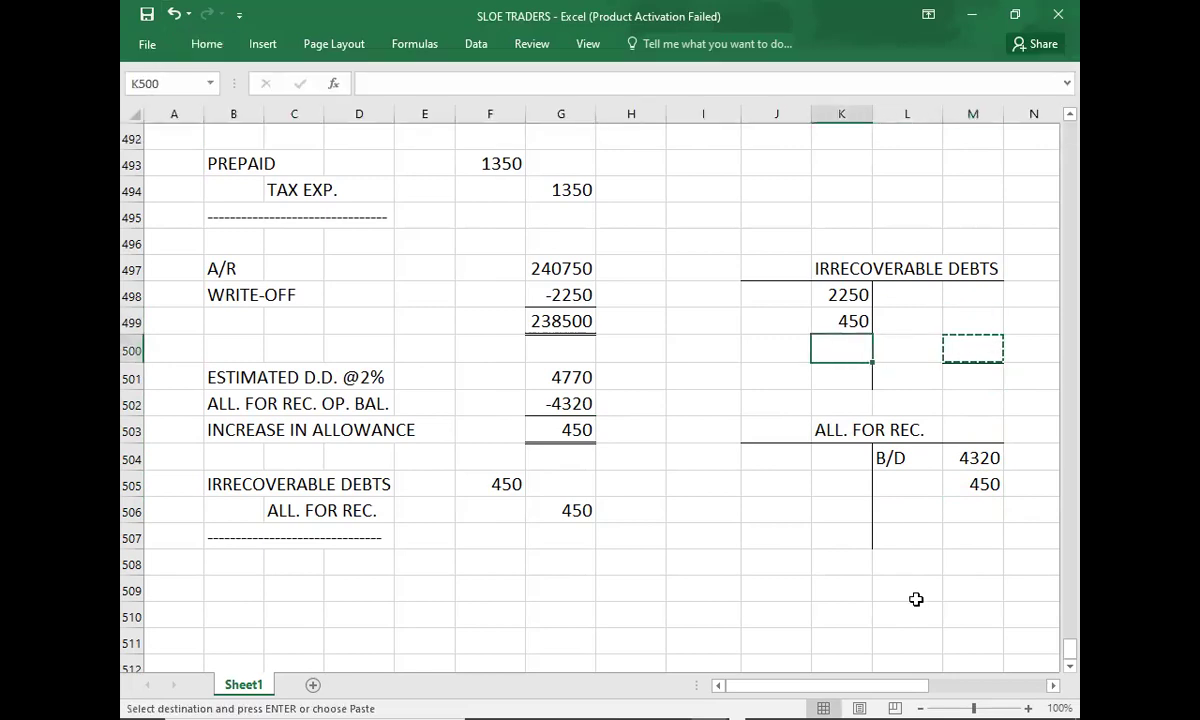
{"action": "key", "text": "ctrl+v"}
Paste the same total-line border into K506 and M506 of the ALL. FOR REC. account.
{"action": "key", "text": "Down"}
{"action": "key", "text": "Down"}
{"action": "key", "text": "Down"}
{"action": "key", "text": "Down"}
{"action": "key", "text": "Down"}
{"action": "key", "text": "Down"}
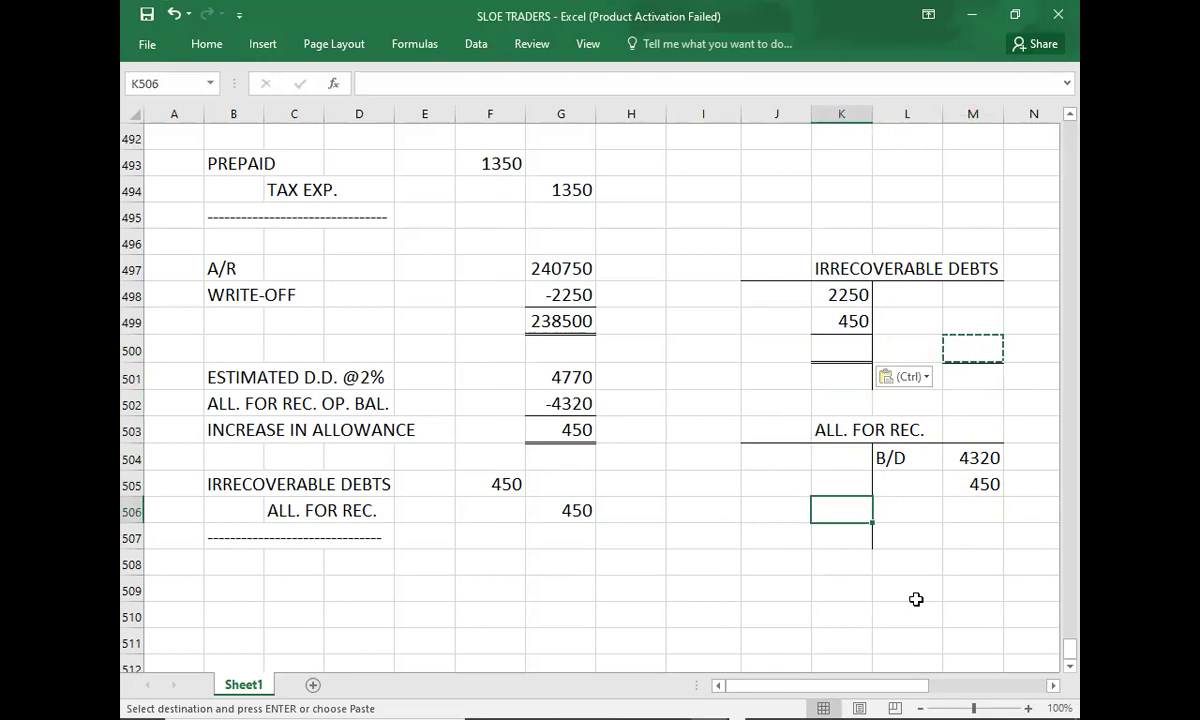
{"action": "key", "text": "ctrl+v"}
{"action": "key", "text": "Right"}
{"action": "key", "text": "Right"}
{"action": "key", "text": "ctrl+v"}
Enter 2700 as the total on both sides of the IRRECOVERABLE DEBTS account, in K500 and M500.
{"action": "key", "text": "Up"}
{"action": "key", "text": "Up"}
{"action": "key", "text": "Up"}
{"action": "key", "text": "Up"}
{"action": "key", "text": "Up"}
{"action": "key", "text": "Up"}
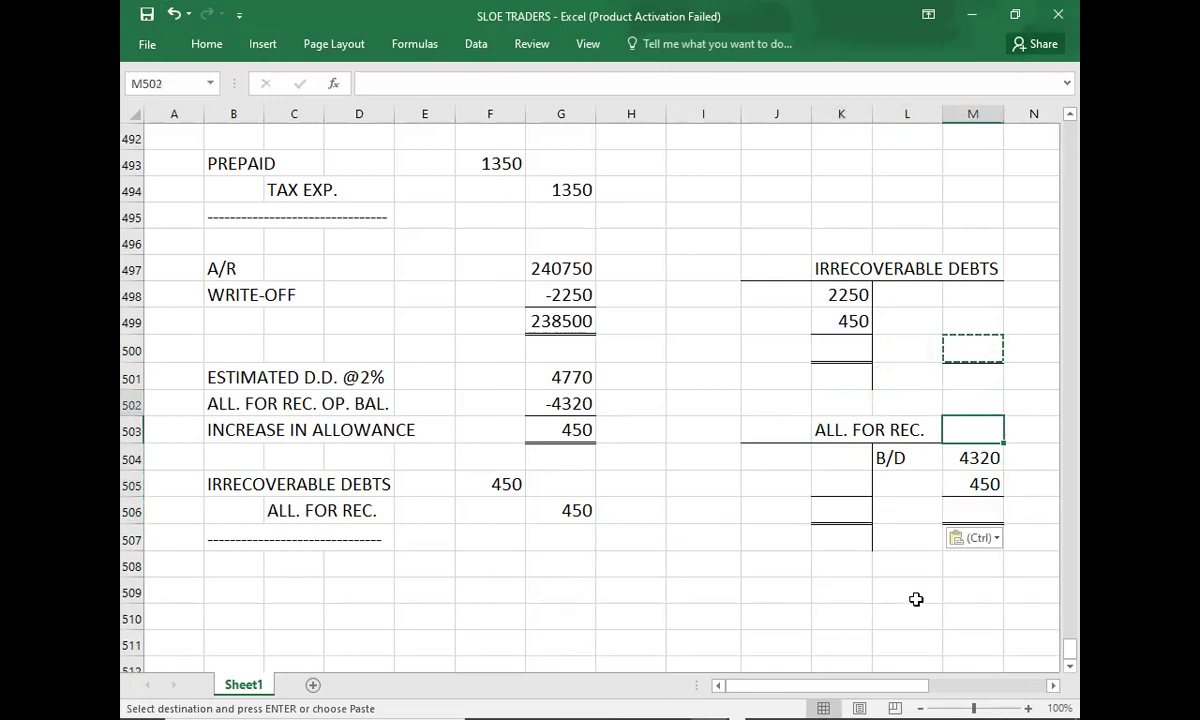
{"action": "key", "text": "Left"}
{"action": "key", "text": "Left"}
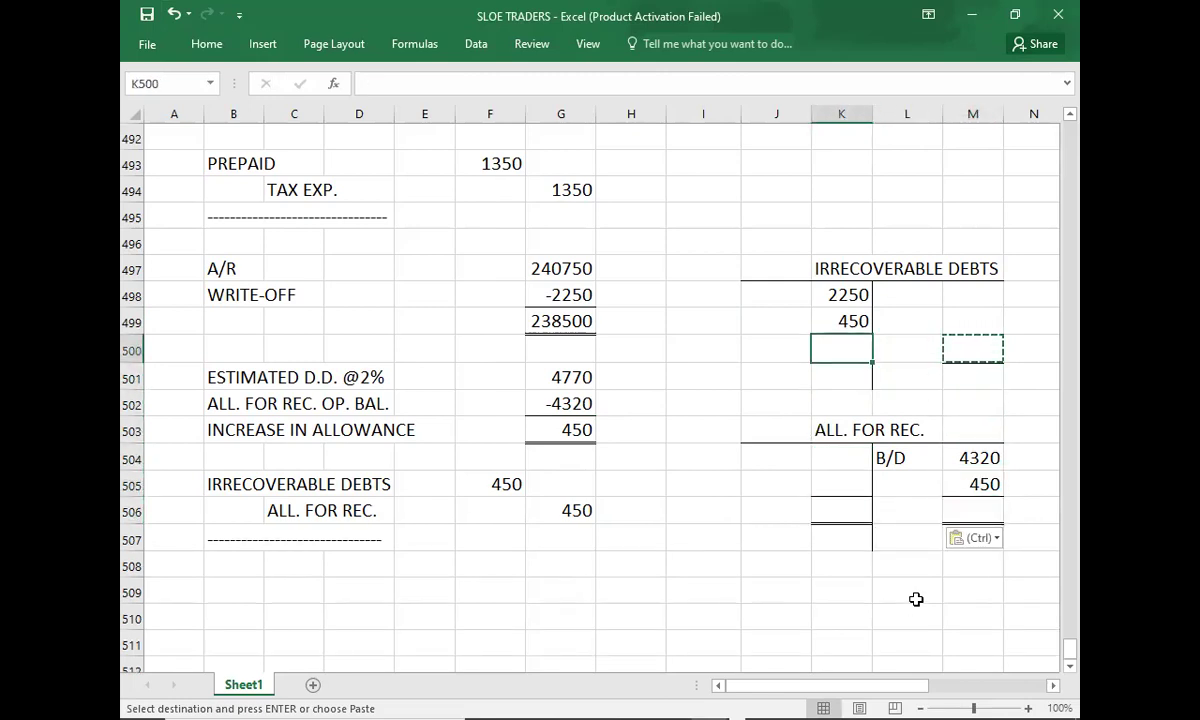
{"action": "type", "text": "2700"}
{"action": "key", "text": "Right"}
{"action": "key", "text": "Right"}
{"action": "type", "text": "2700"}
Enter the 2700 transfer labelled I.S. on the credit side of the IRRECOVERABLE DEBTS account in row 499.
{"action": "key", "text": "Up"}
{"action": "type", "text": "2700"}
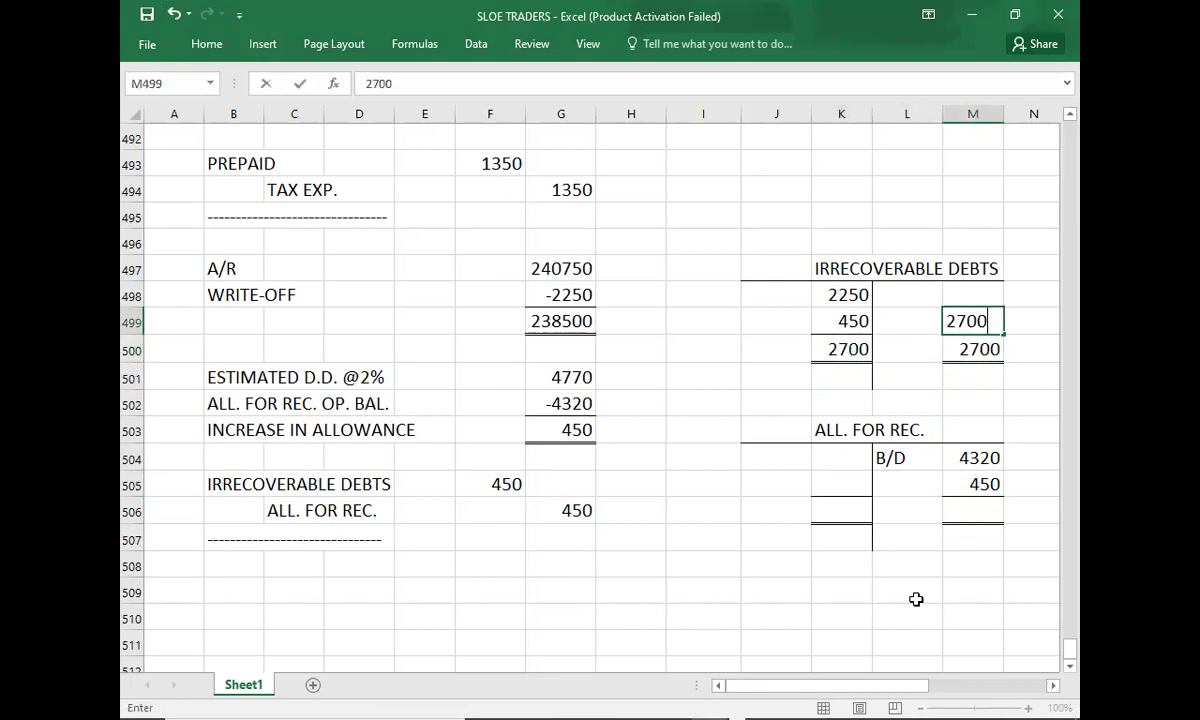
{"action": "key", "text": "Left"}
{"action": "type", "text": "I.S."}
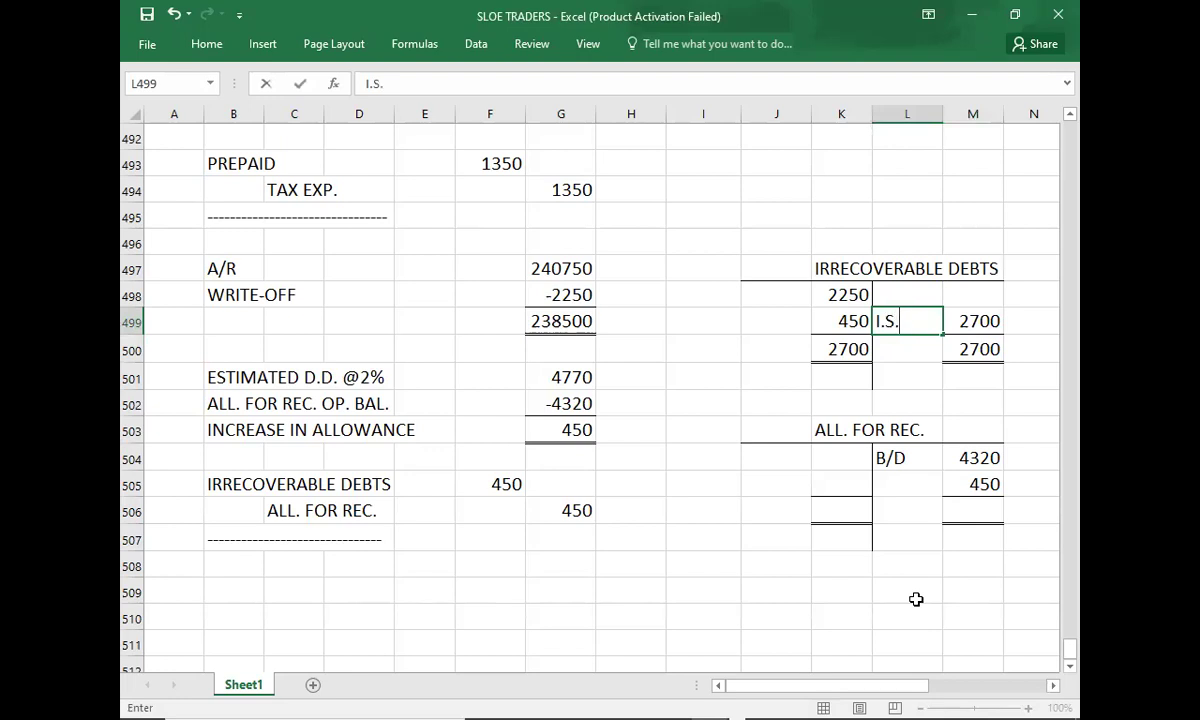
Enter 4770 as the total on both sides of the ALL. FOR REC. account, in M506 and K506.
{"action": "key", "text": "Down"}
{"action": "key", "text": "Down"}
{"action": "key", "text": "Down"}
{"action": "key", "text": "Down"}
{"action": "key", "text": "Down"}
{"action": "key", "text": "Down"}
{"action": "key", "text": "Down"}
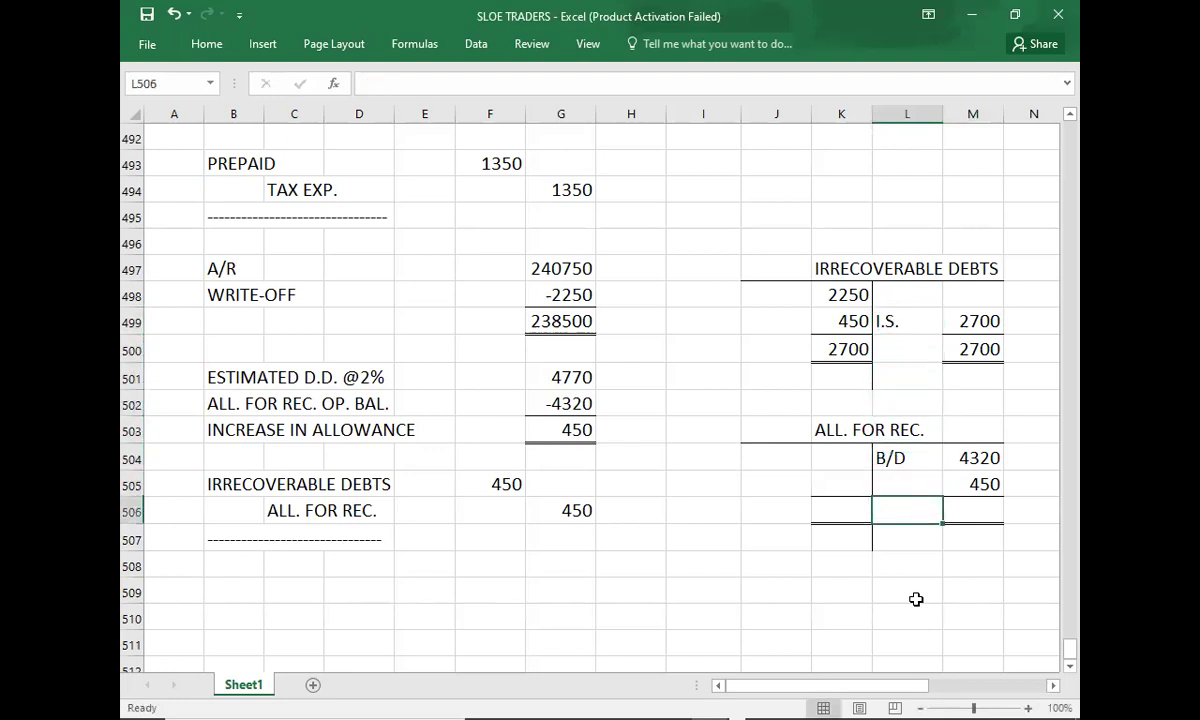
{"action": "key", "text": "Right"}
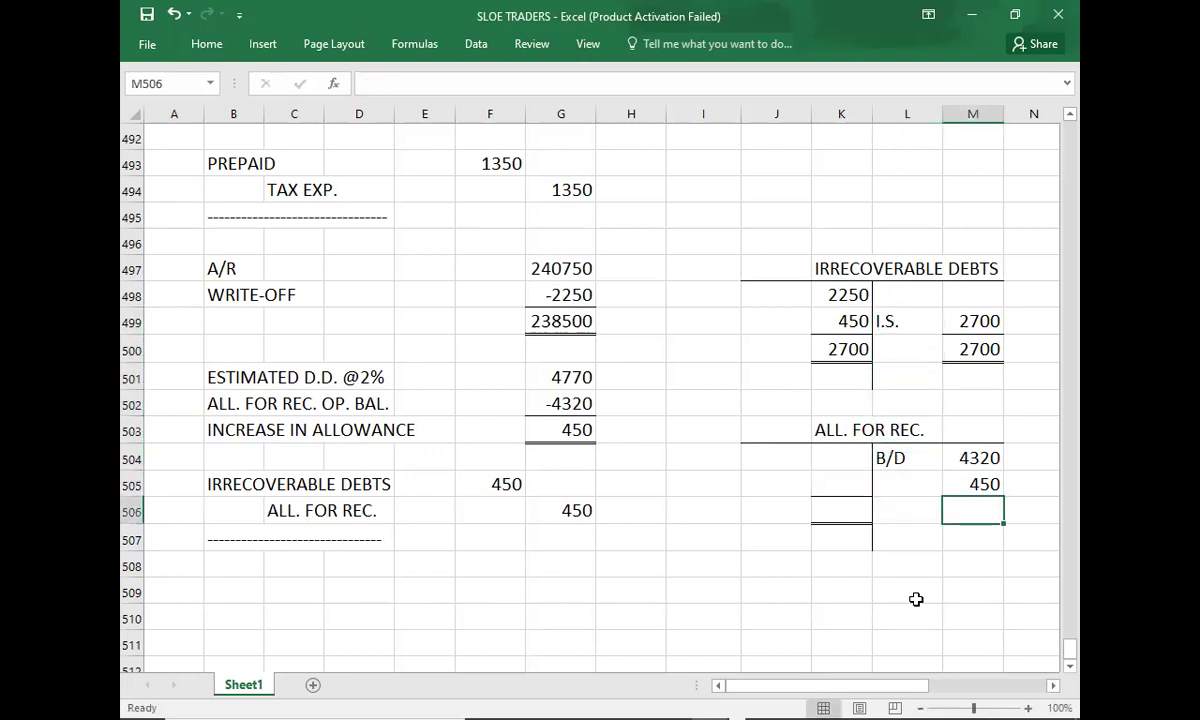
{"action": "type", "text": "4770"}
{"action": "key", "text": "Left"}
{"action": "key", "text": "Left"}
{"action": "type", "text": "47"}
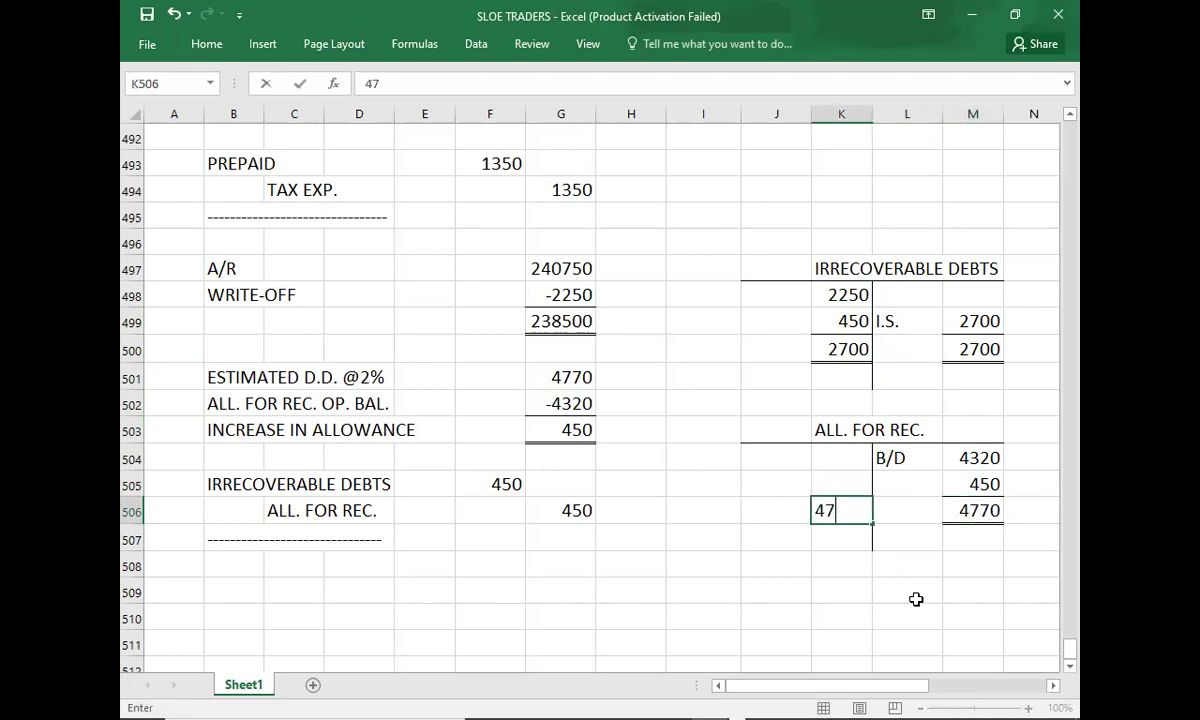
{"action": "type", "text": "70"}
Enter the closing balance C/D of 4770 on the debit side of the ALL. FOR REC. account in row 505.
{"action": "key", "text": "Up"}
{"action": "key", "text": "Left"}
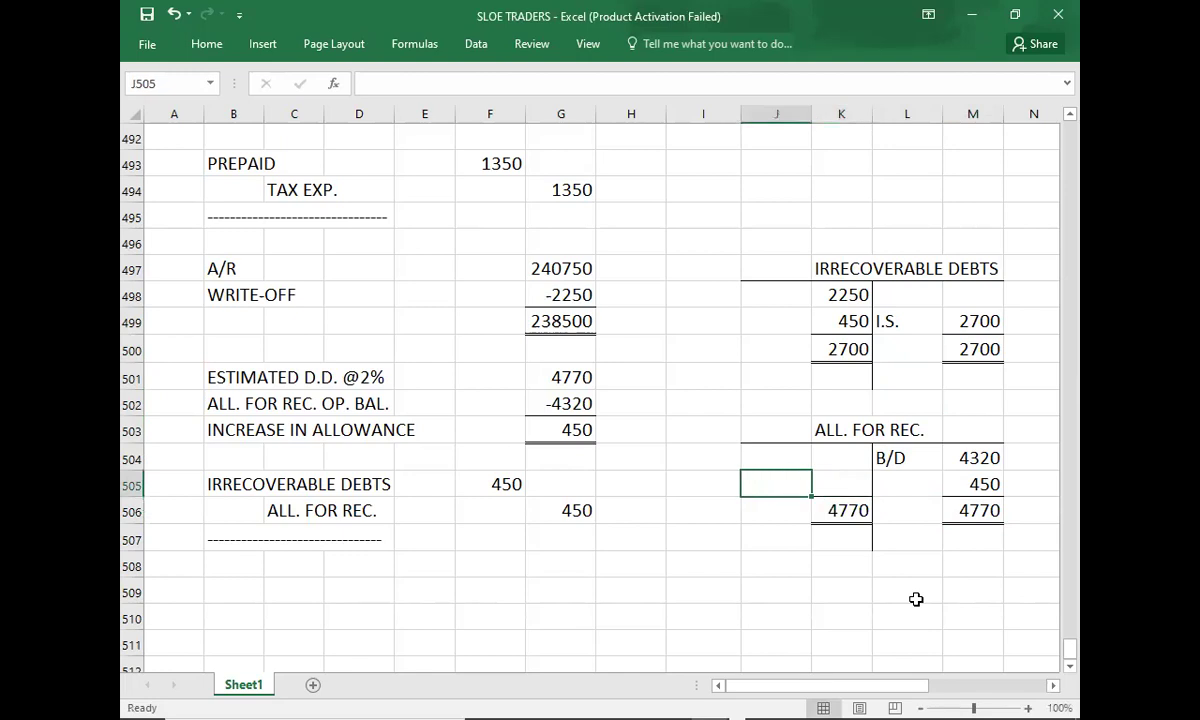
{"action": "type", "text": "C/D"}
{"action": "key", "text": "Right"}
{"action": "type", "text": "4770"}
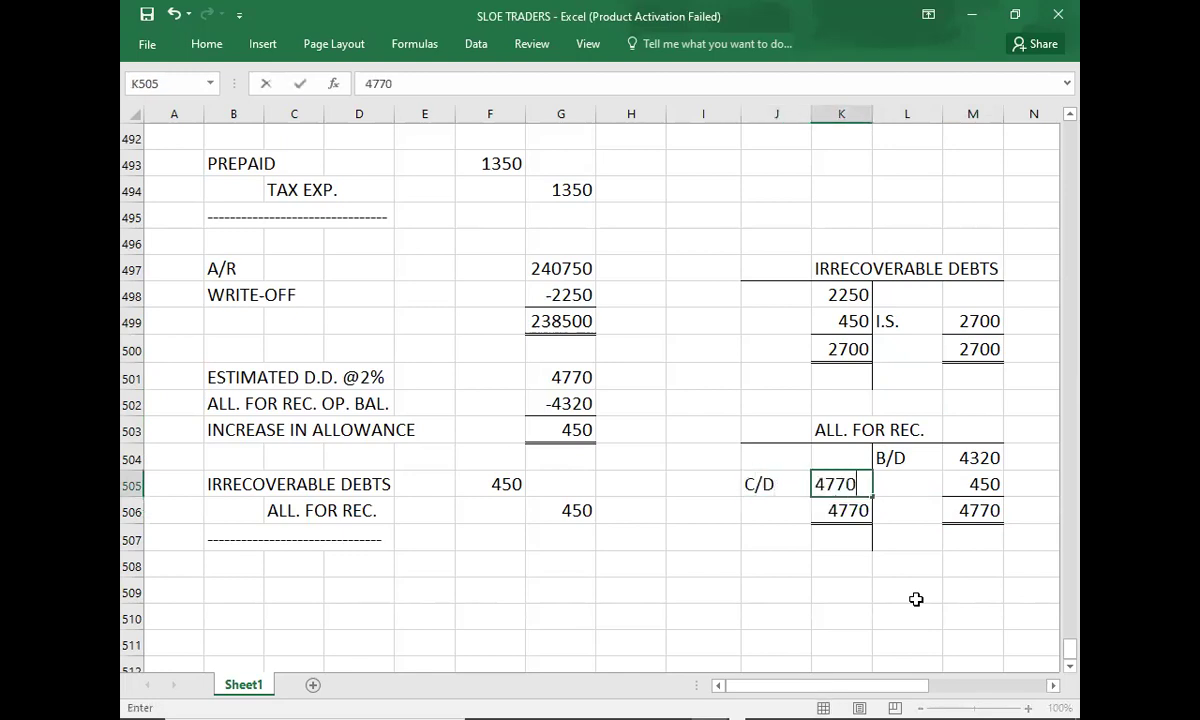
{"action": "key", "text": "Down"}
{"action": "key", "text": "Down"}
{"action": "key", "text": "Down"}
{"action": "key", "text": "Down"}
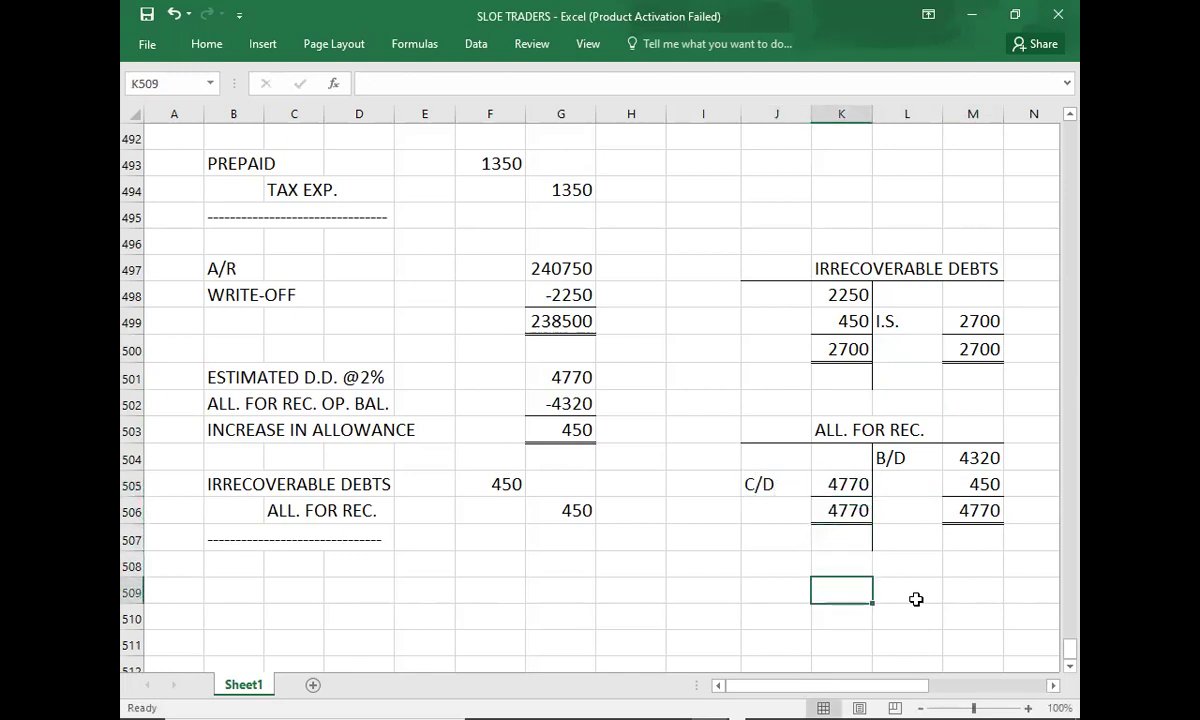
Compare the C/D balance in K505 with the estimated doubtful debts in G501, and check the allowance on the PowerPoint balance sheet slide.
{"action": "left_click", "coordinate": [818, 486]}
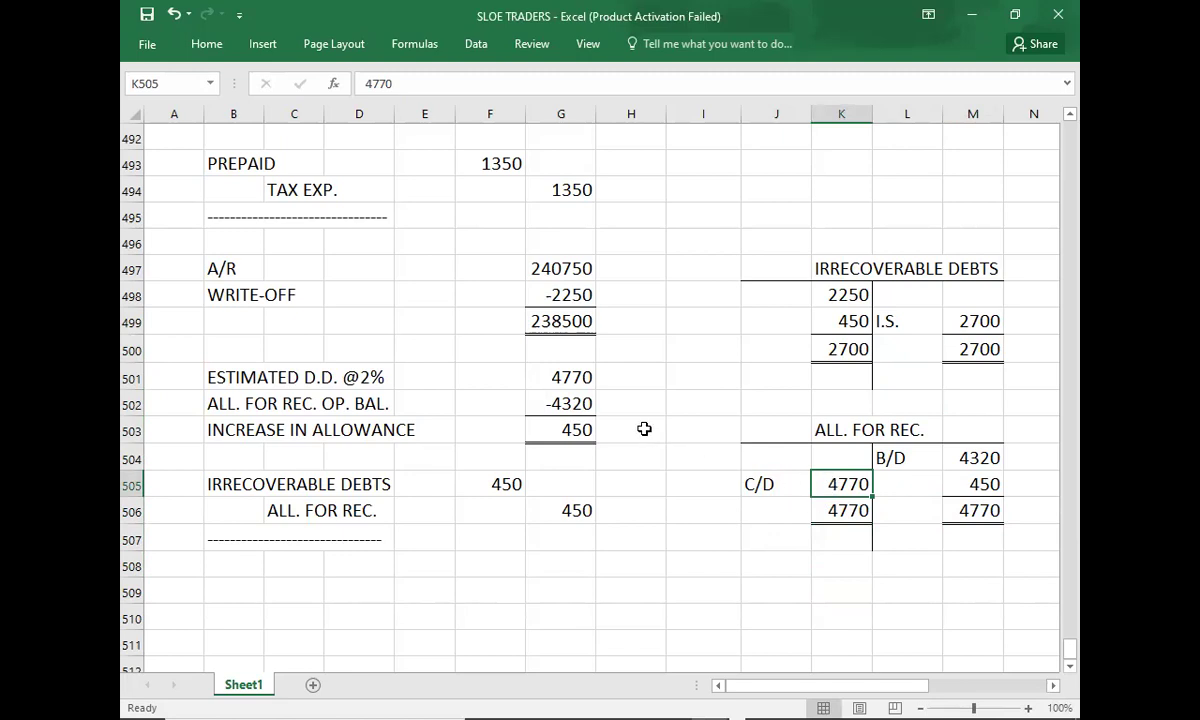
{"action": "left_click", "coordinate": [560, 379]}
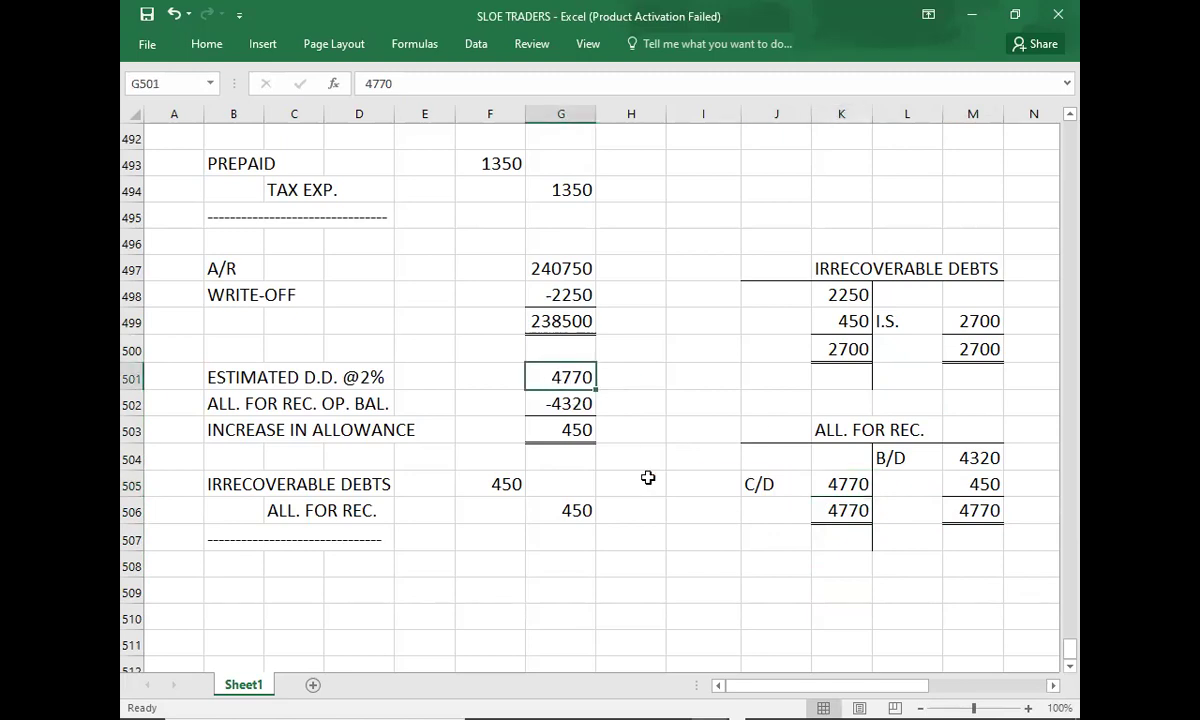
{"action": "key", "text": "alt+Tab"}
{"action": "key", "text": "Tab"}
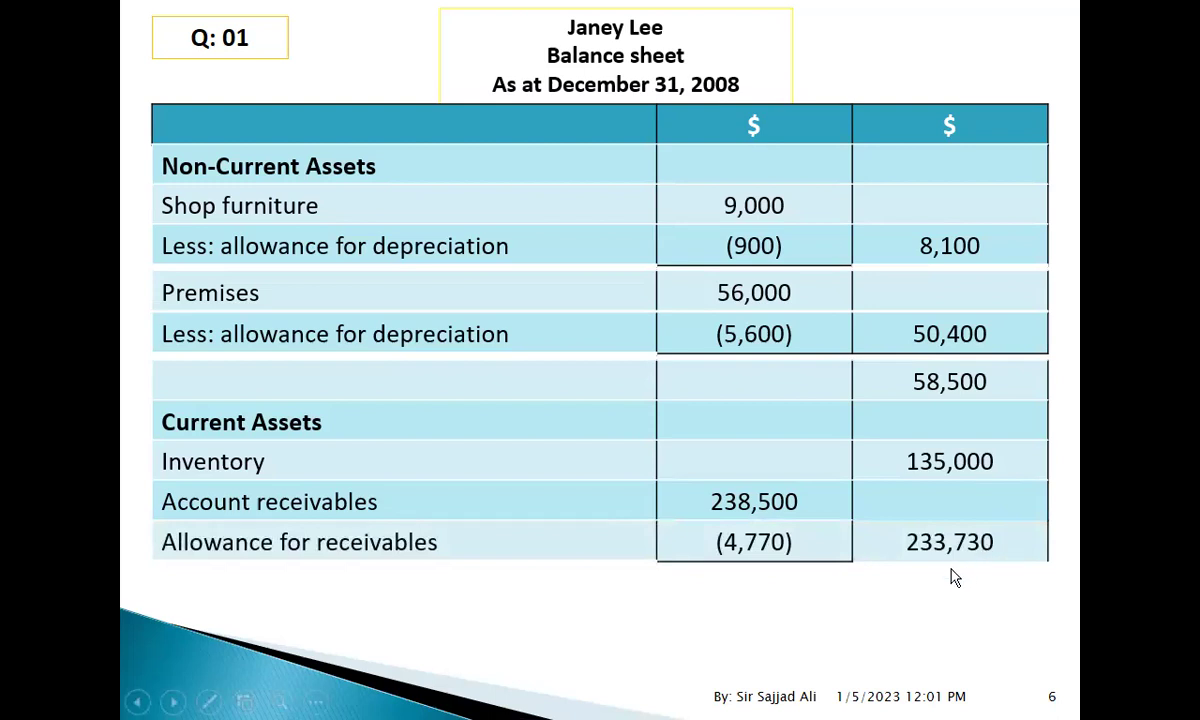
Switch to the question PDF in Acrobat Reader to check its trial balance figures.
{"action": "key", "text": "alt+Tab"}
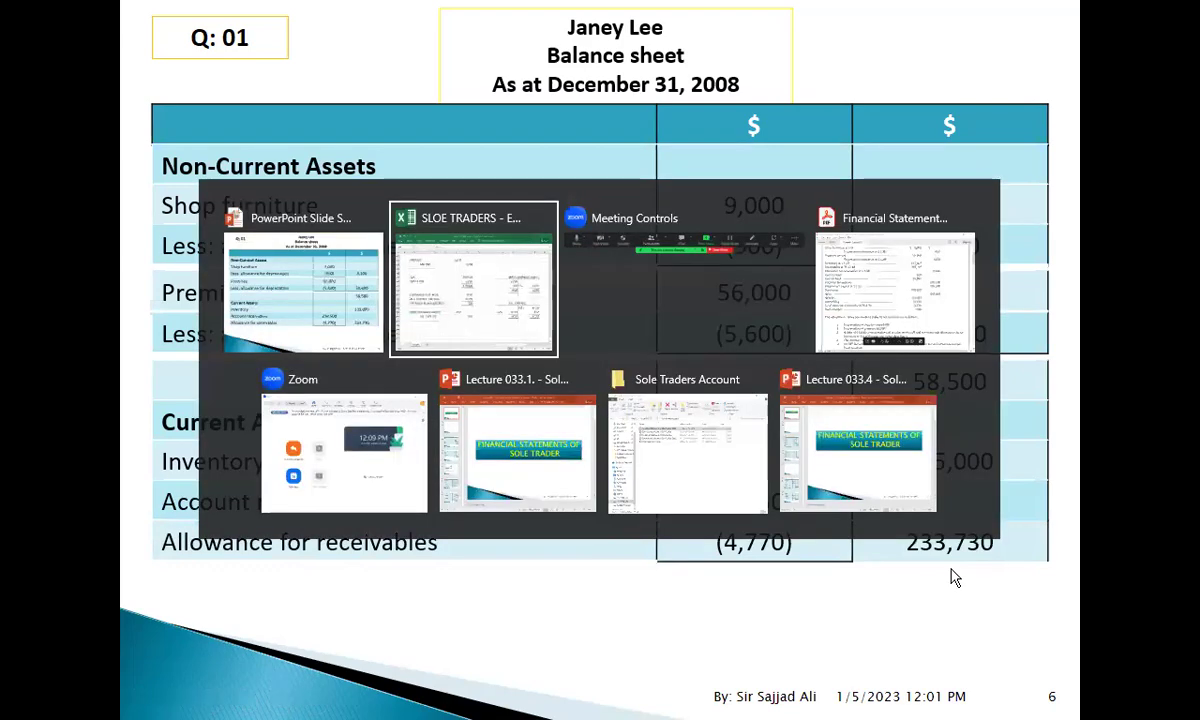
{"action": "key", "text": "alt+Tab"}
{"action": "key", "text": "Tab"}
{"action": "key", "text": "Tab"}
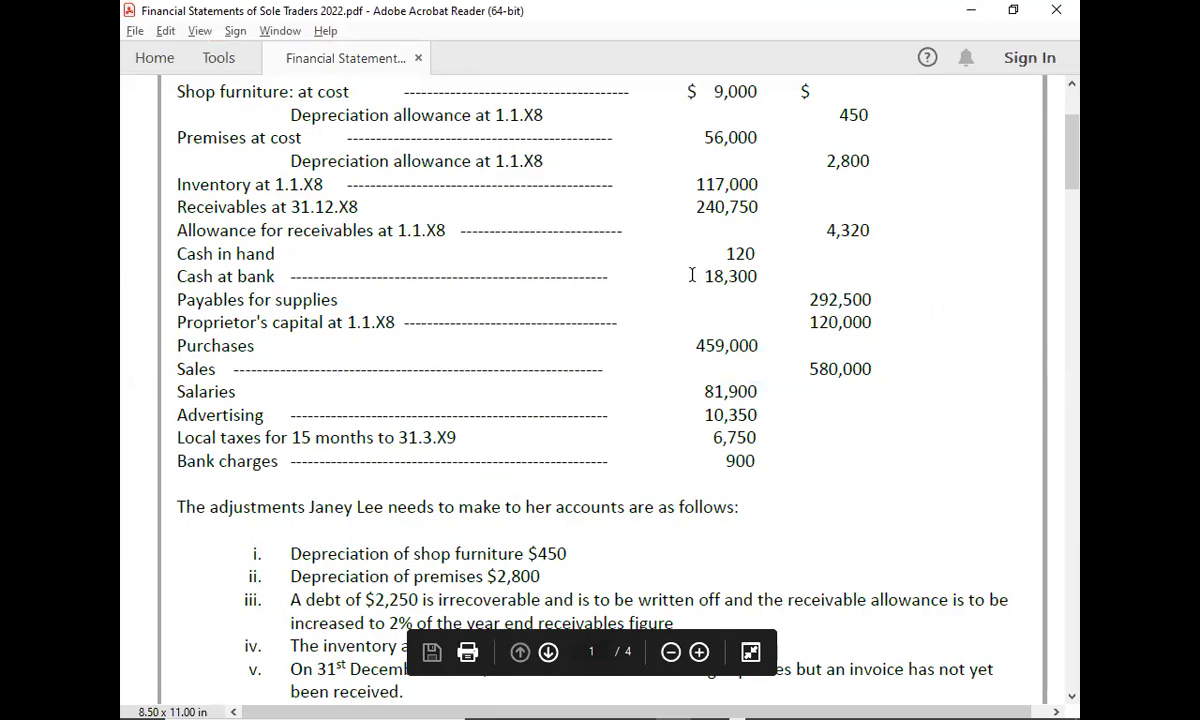
{"action": "key", "text": "alt+Tab"}
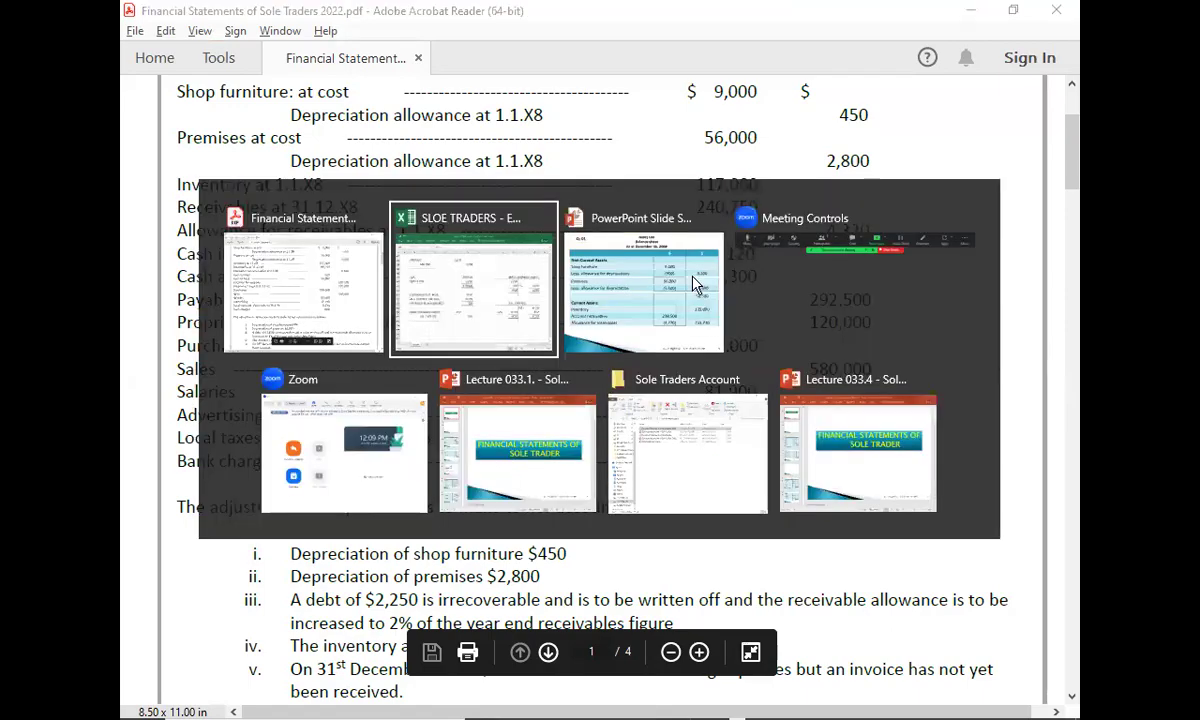
{"action": "left_click", "coordinate": [649, 258]}
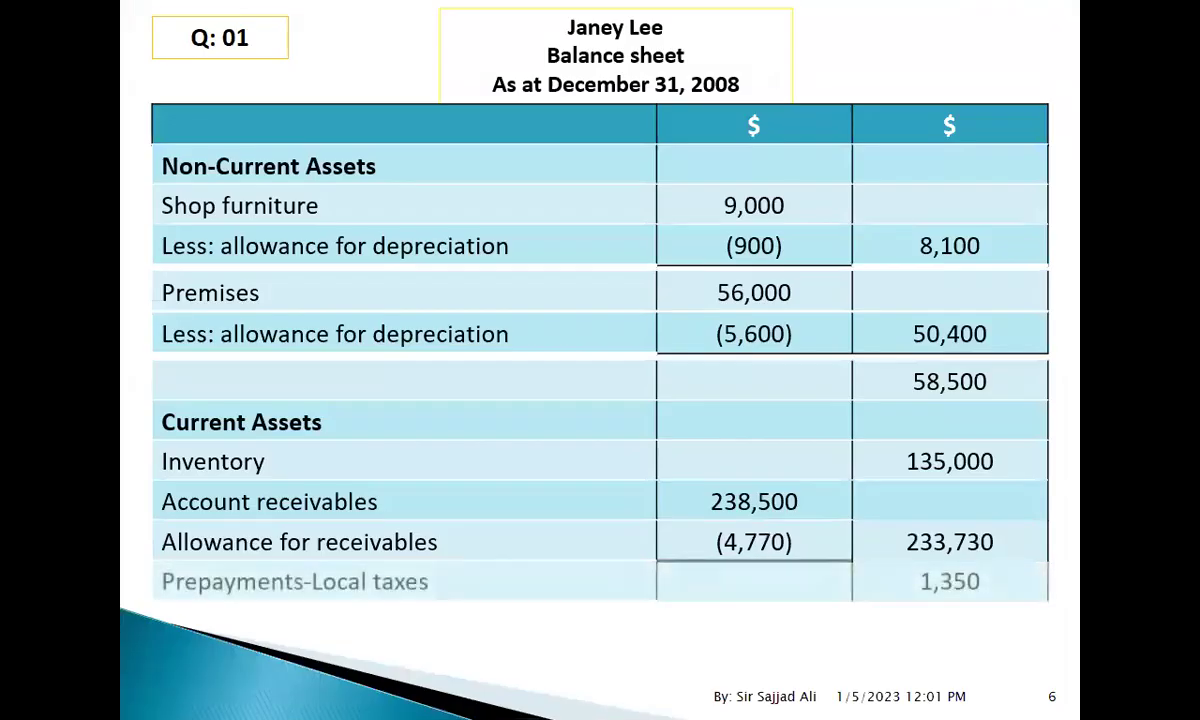
{"action": "key", "text": "Left"}
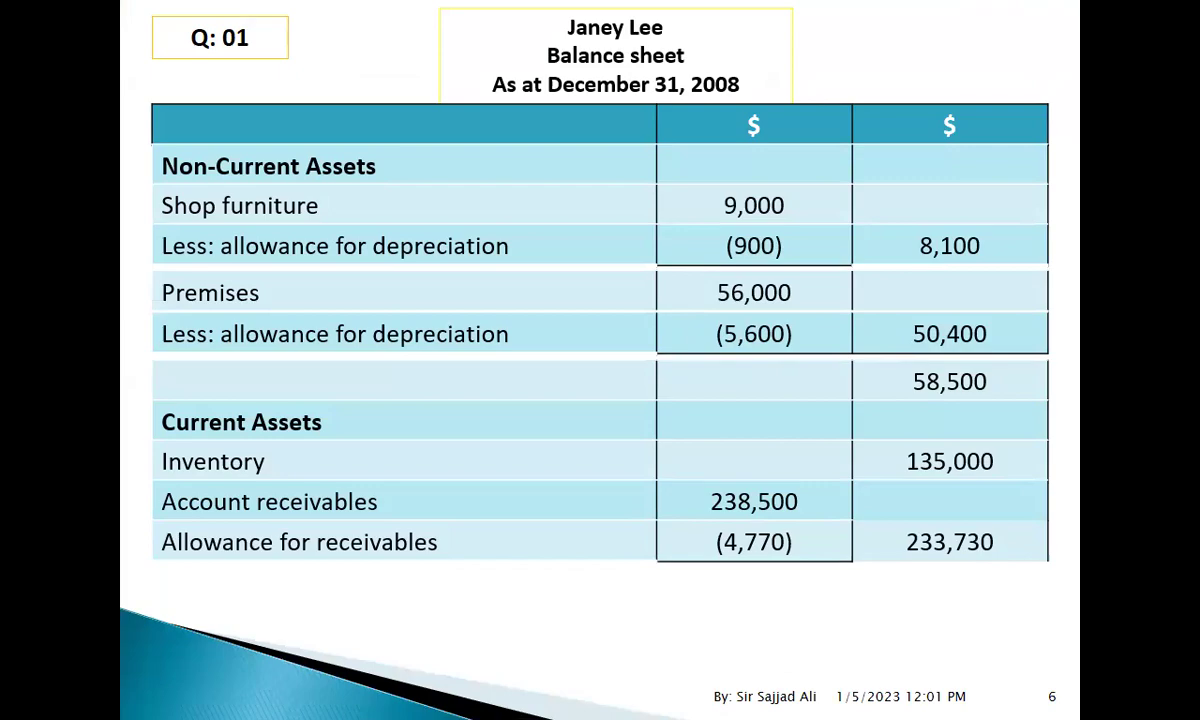
Check the local taxes line in the question PDF and highlight the PREPAID entry in B493:F493 of the Excel workbook.
{"action": "key", "text": "alt+Tab"}
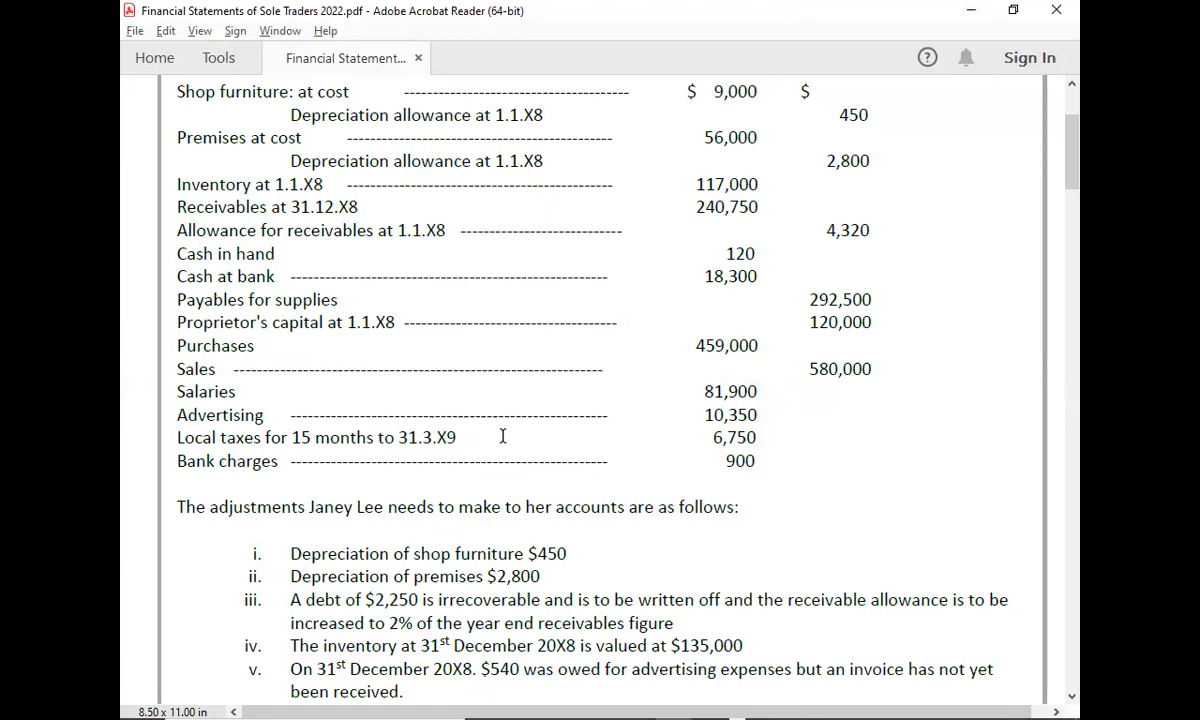
{"action": "key", "text": "alt+Tab"}
{"action": "key", "text": "Tab"}
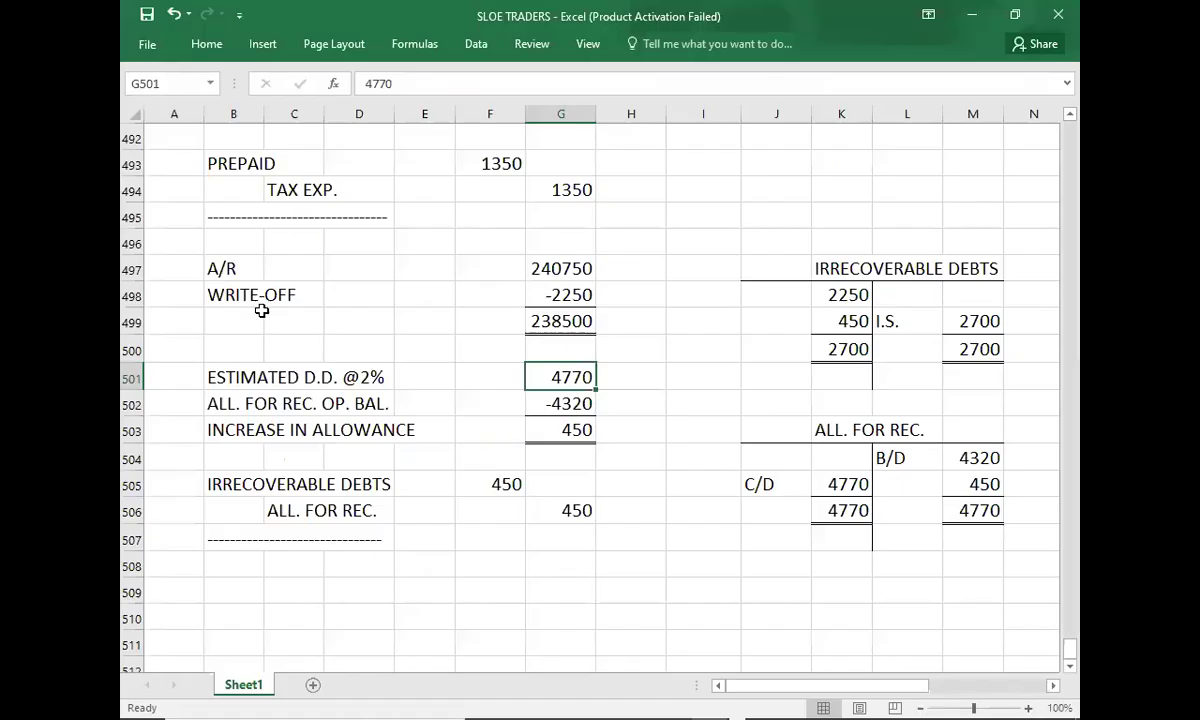
{"action": "key", "text": "Up"}
{"action": "key", "text": "Up"}
{"action": "key", "text": "Up"}
{"action": "key", "text": "Up"}
{"action": "key", "text": "Up"}
{"action": "key", "text": "Up"}
{"action": "key", "text": "Up"}
{"action": "key", "text": "Up"}
{"action": "key", "text": "Left"}
{"action": "key", "text": "Left"}
{"action": "key", "text": "Left"}
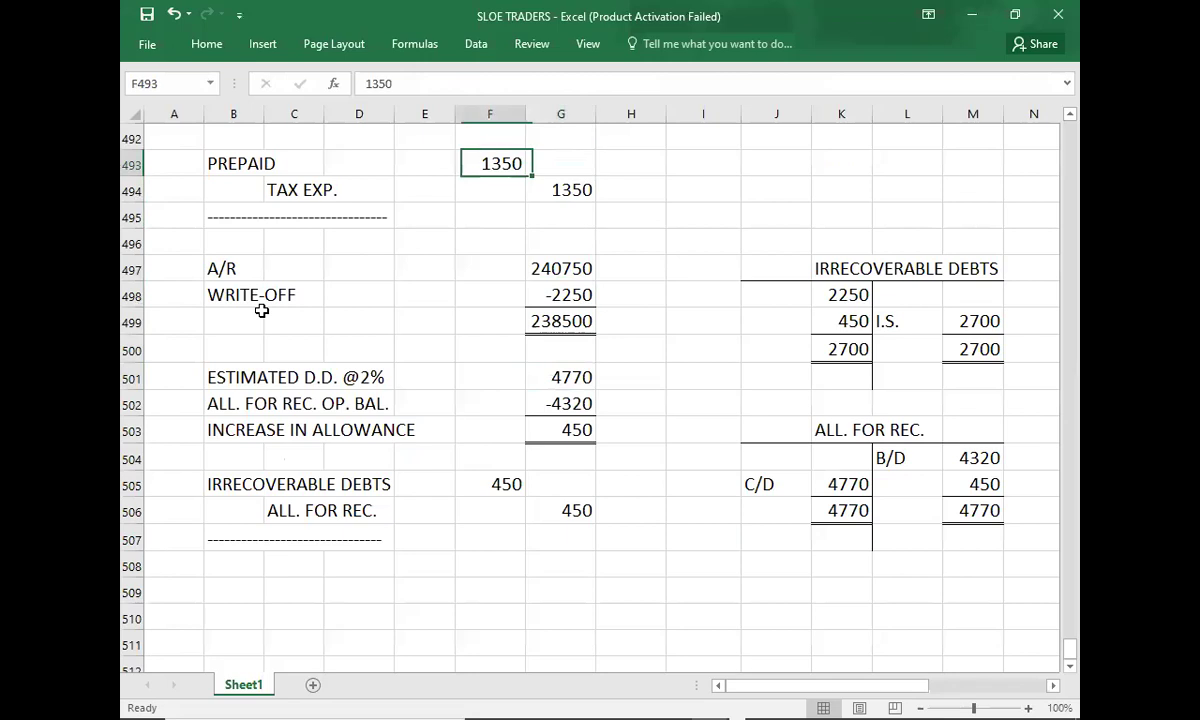
{"action": "key", "text": "Left"}
{"action": "key", "text": "Left"}
{"action": "key", "text": "shift+Right"}
{"action": "key", "text": "shift+Right"}
{"action": "key", "text": "shift+Right"}
{"action": "key", "text": "shift+Right"}
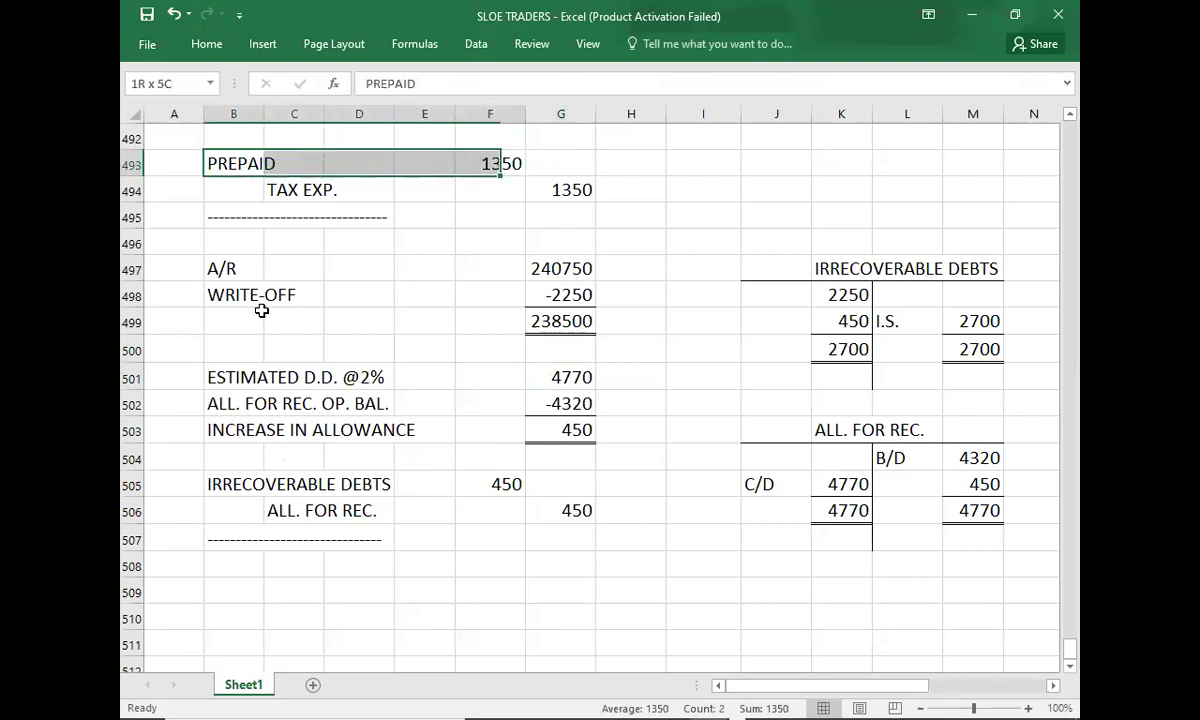
Return to the PowerPoint slide show and reveal the Prepayments-Local taxes line of 1,350 on the balance sheet.
{"action": "key", "text": "alt+Tab"}
{"action": "key", "text": "Right"}
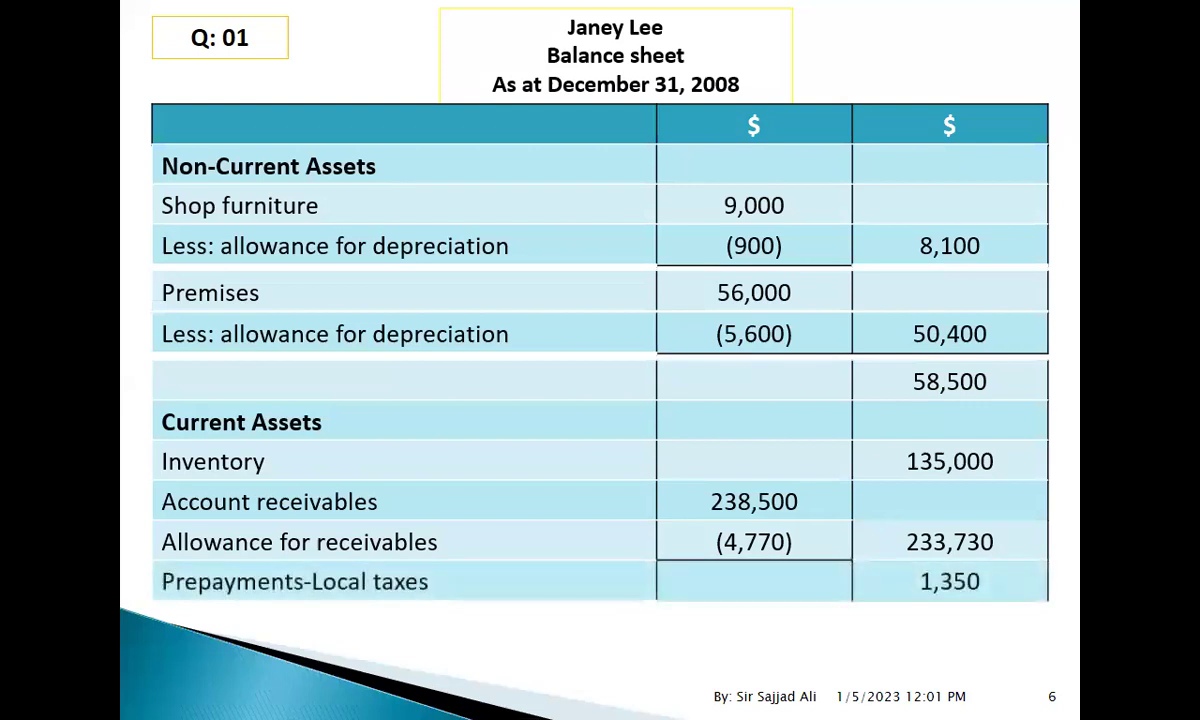